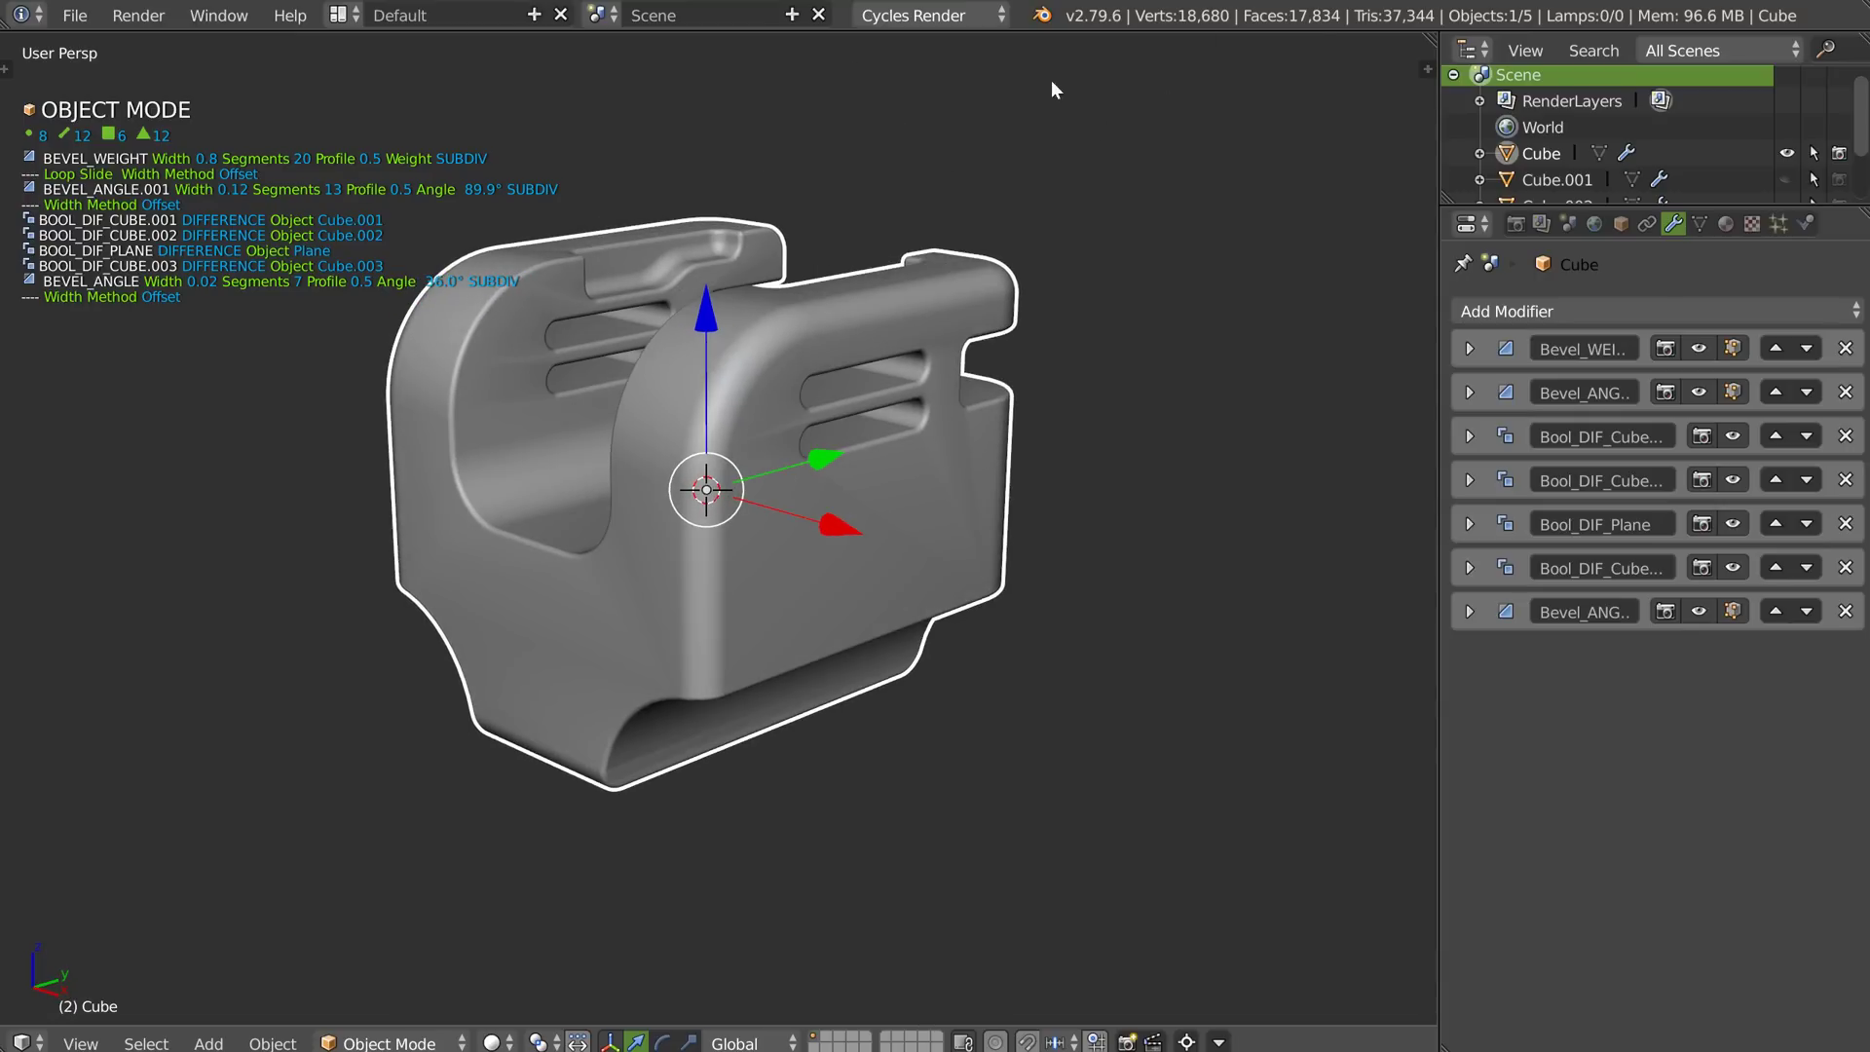
Add a Weighted Normal modifier to the main body at the end of its modifier stack.
left_click(1526, 311)
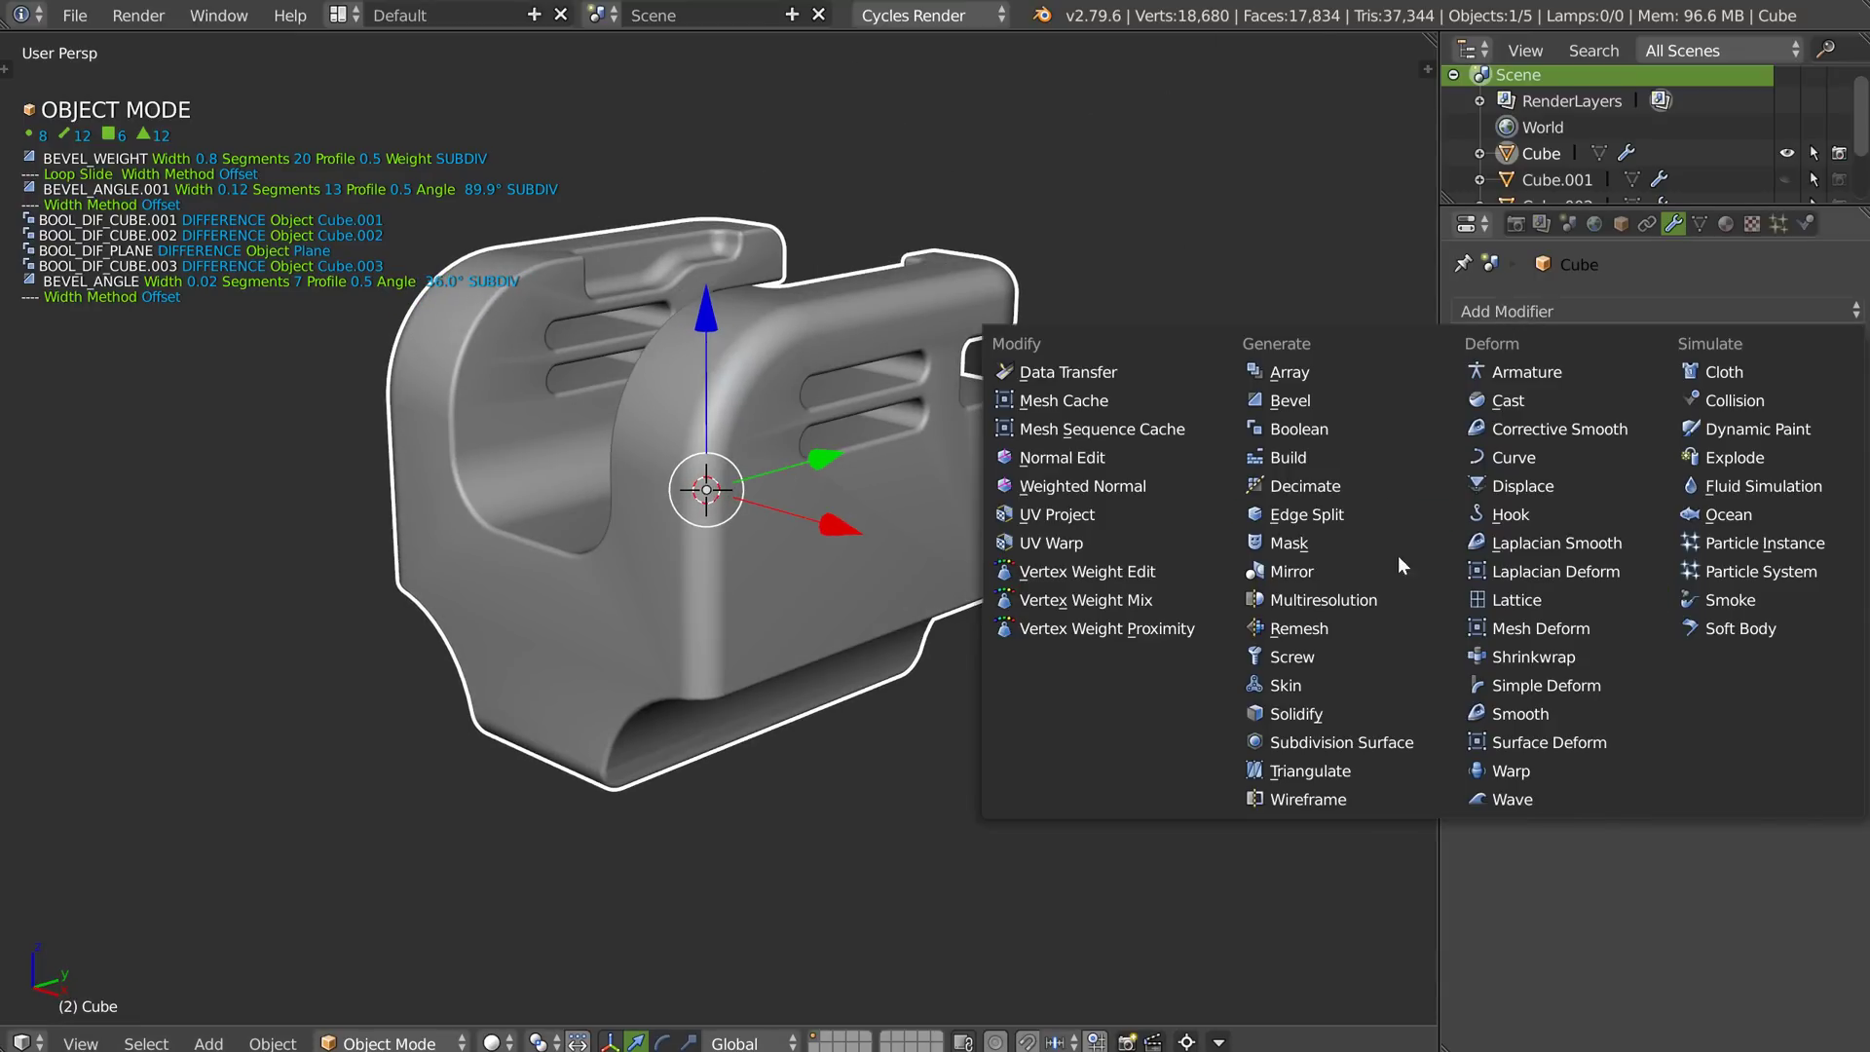
middle_click_drag(871, 484, 851, 476)
scroll(834, 444, "up", 1)
middle_click_drag(697, 368, 723, 357)
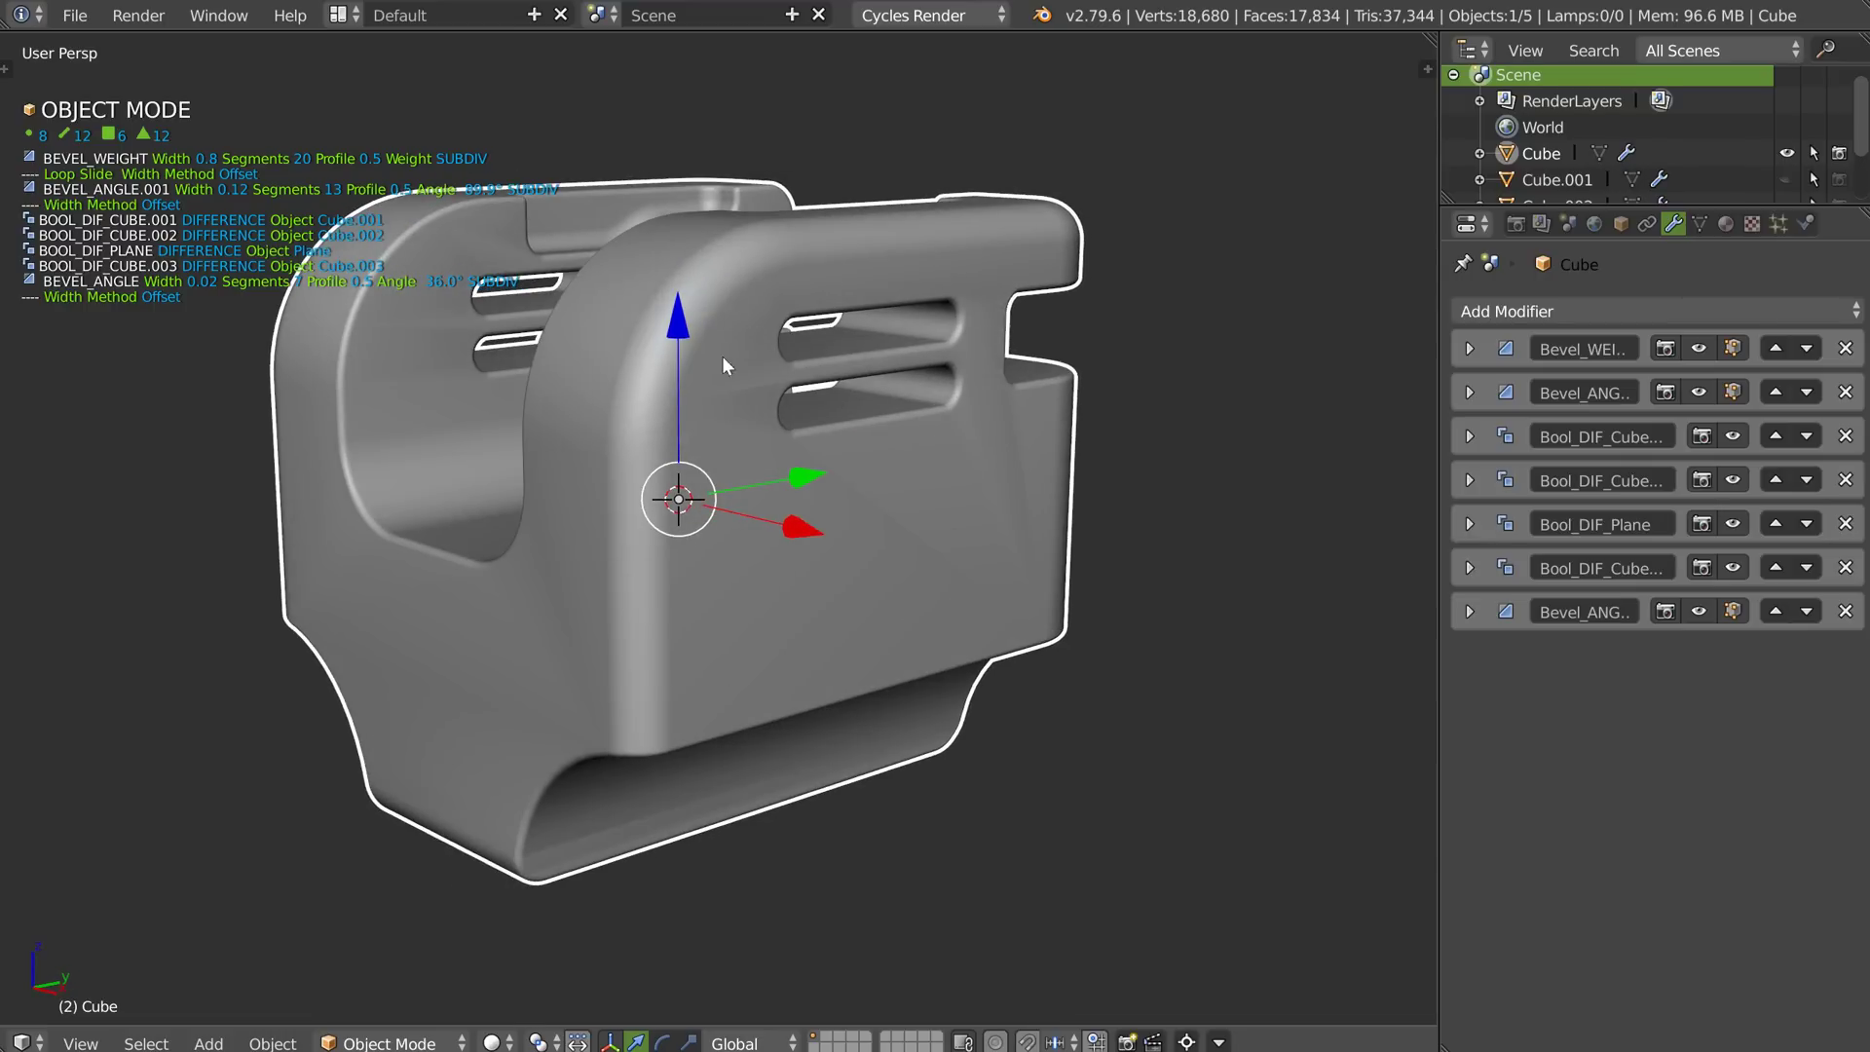
left_click(1552, 312)
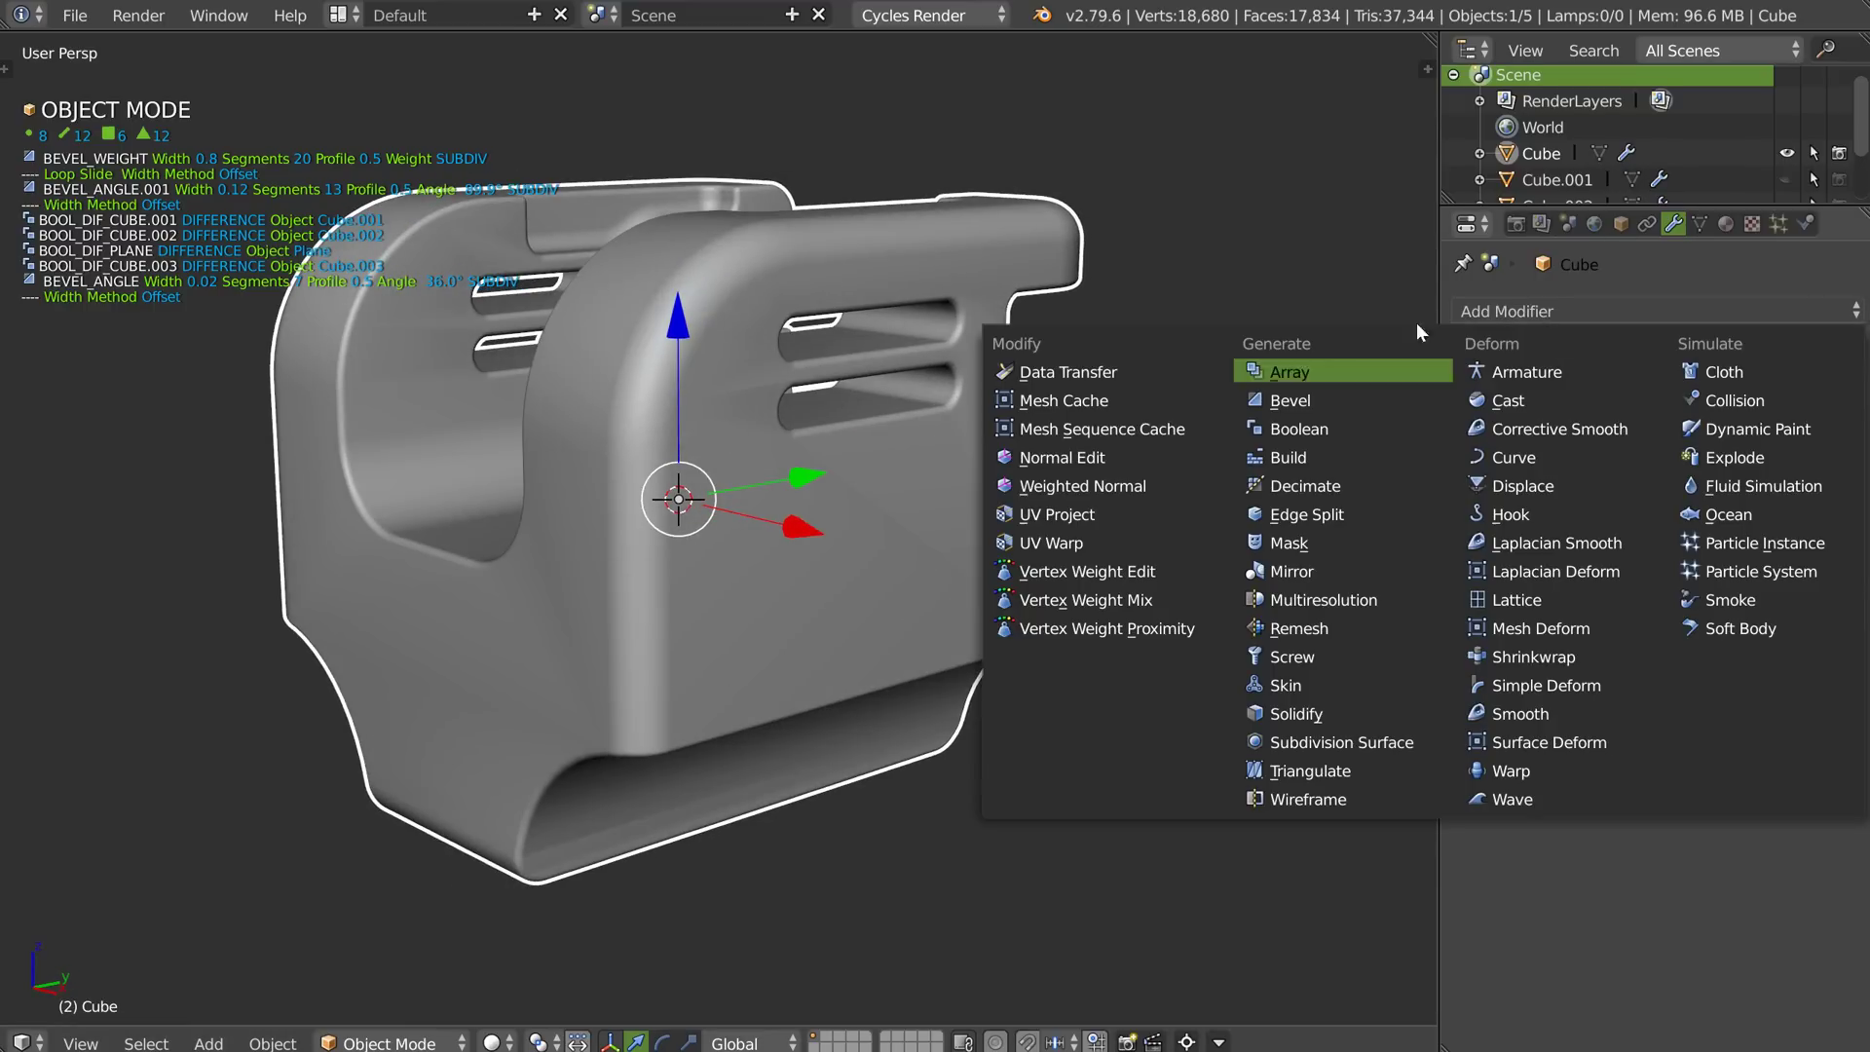
left_click(1054, 484)
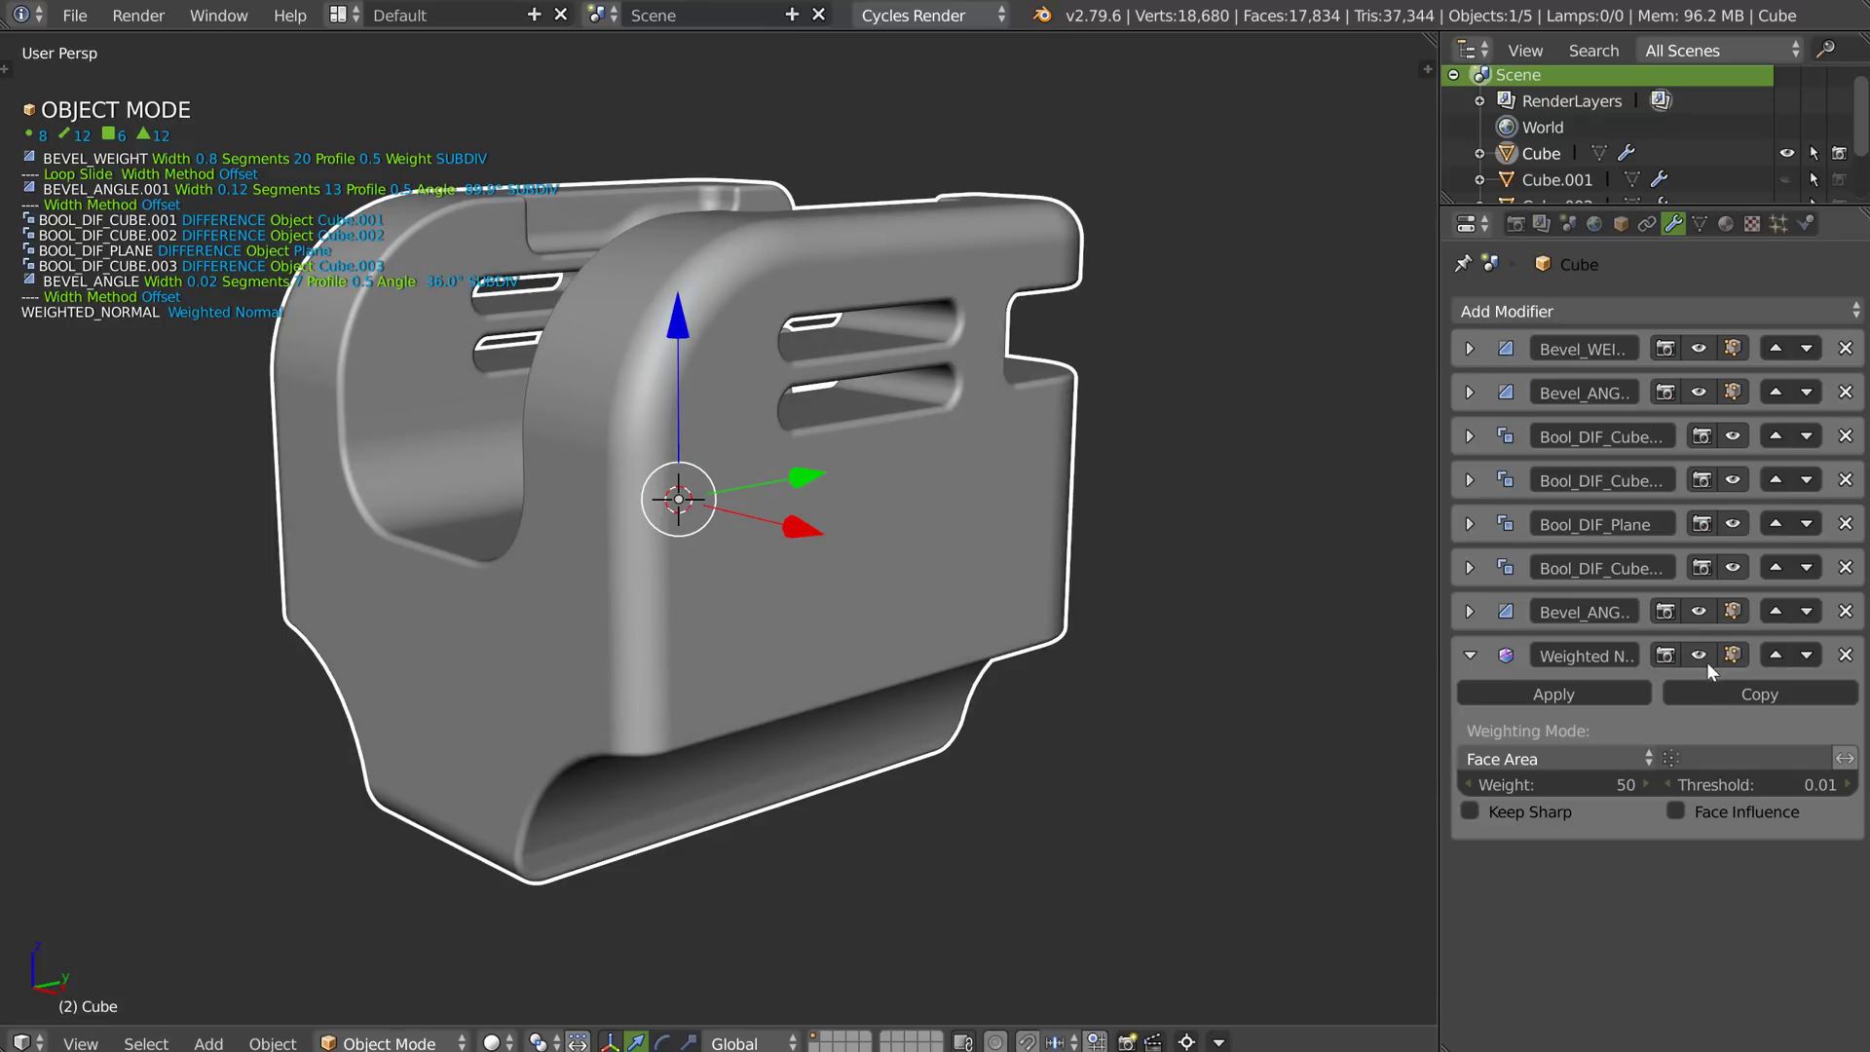
Inspect the body's base mesh in Edit Mode, and examine the shading on its bevels and slots in Object Mode.
scroll(679, 494, "down", 1)
key("Tab")
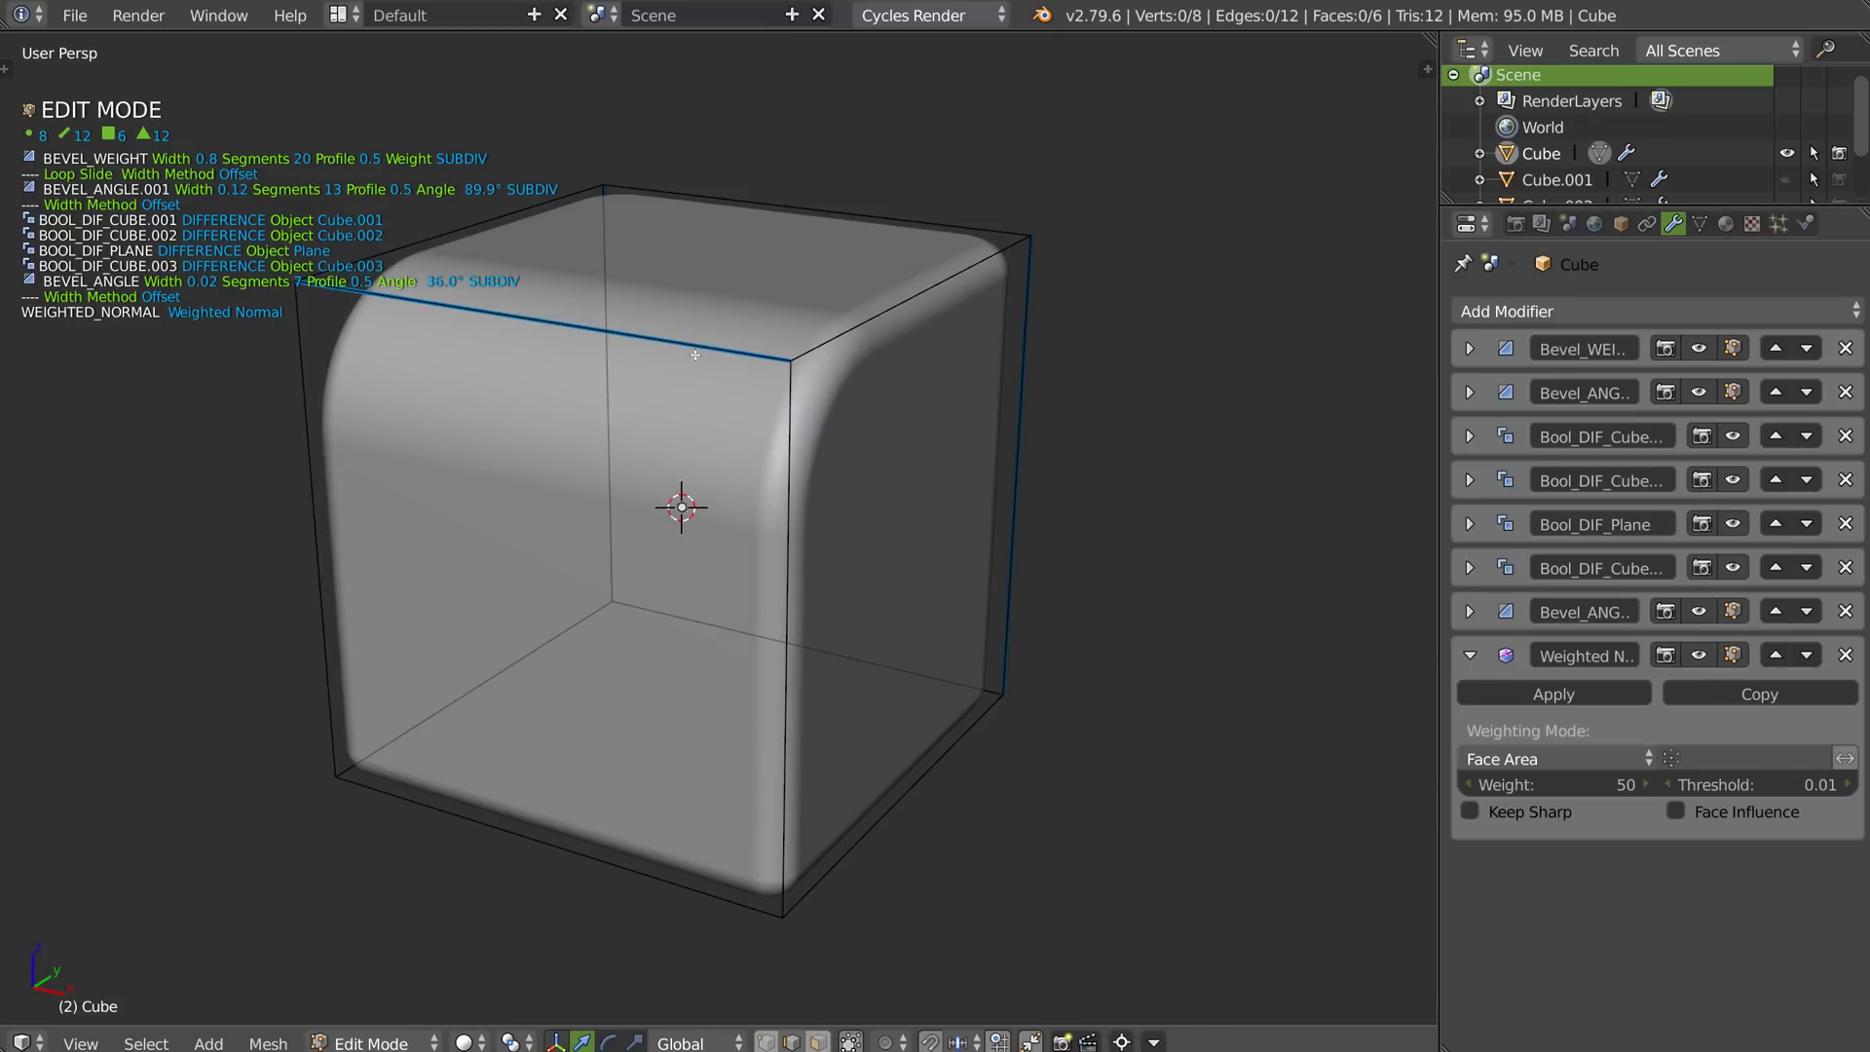
scroll(903, 506, "up", 5)
scroll(827, 468, "down", 3)
scroll(827, 468, "down", 1)
middle_click_drag(827, 468, 796, 370, "shift")
key("Tab")
left_click(718, 421)
scroll(859, 374, "up", 4)
scroll(1047, 362, "up", 3)
middle_click_drag(1234, 343, 867, 531, "shift")
scroll(766, 528, "down", 2)
middle_click_drag(1033, 427, 1021, 469)
scroll(850, 470, "down", 4)
Cycle through the body's boolean cutters with the Speedflow Booleans tool, and reveal and select the Cube.002 cutter.
key("space")
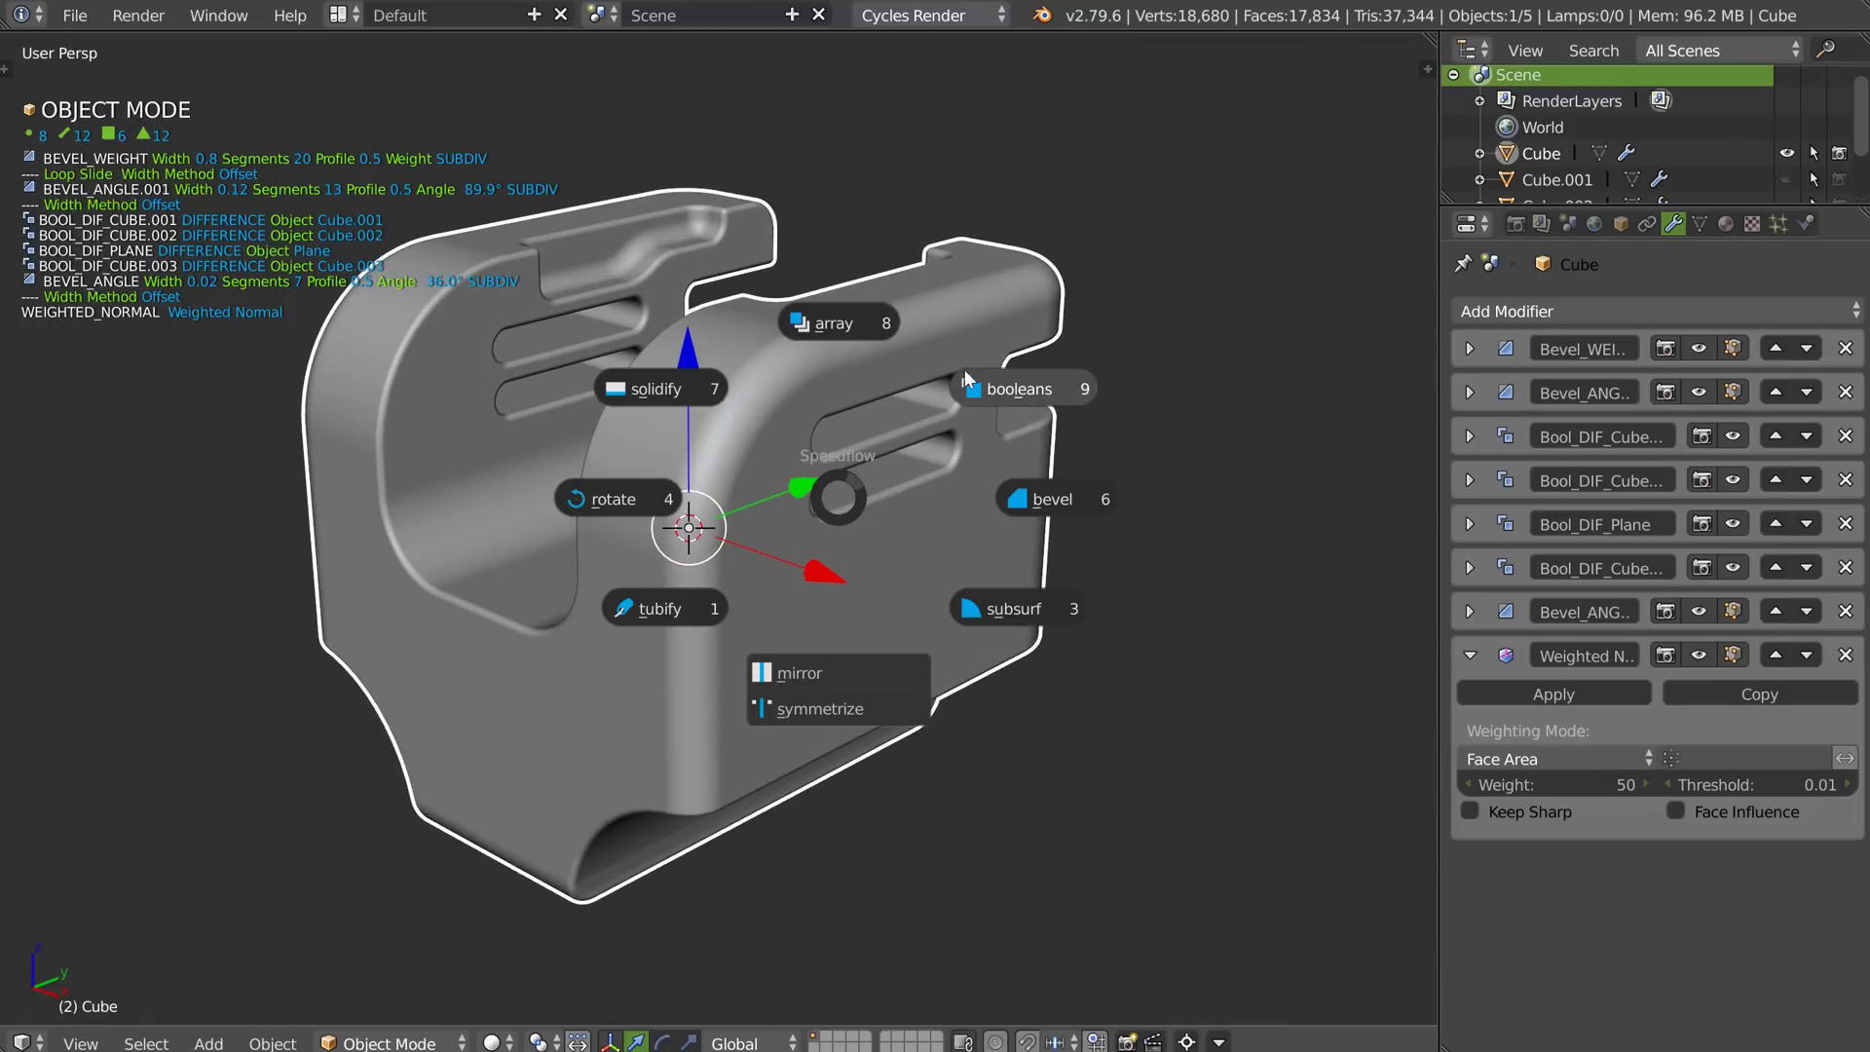
left_click(986, 384)
key("Right")
key("Right")
key("Right")
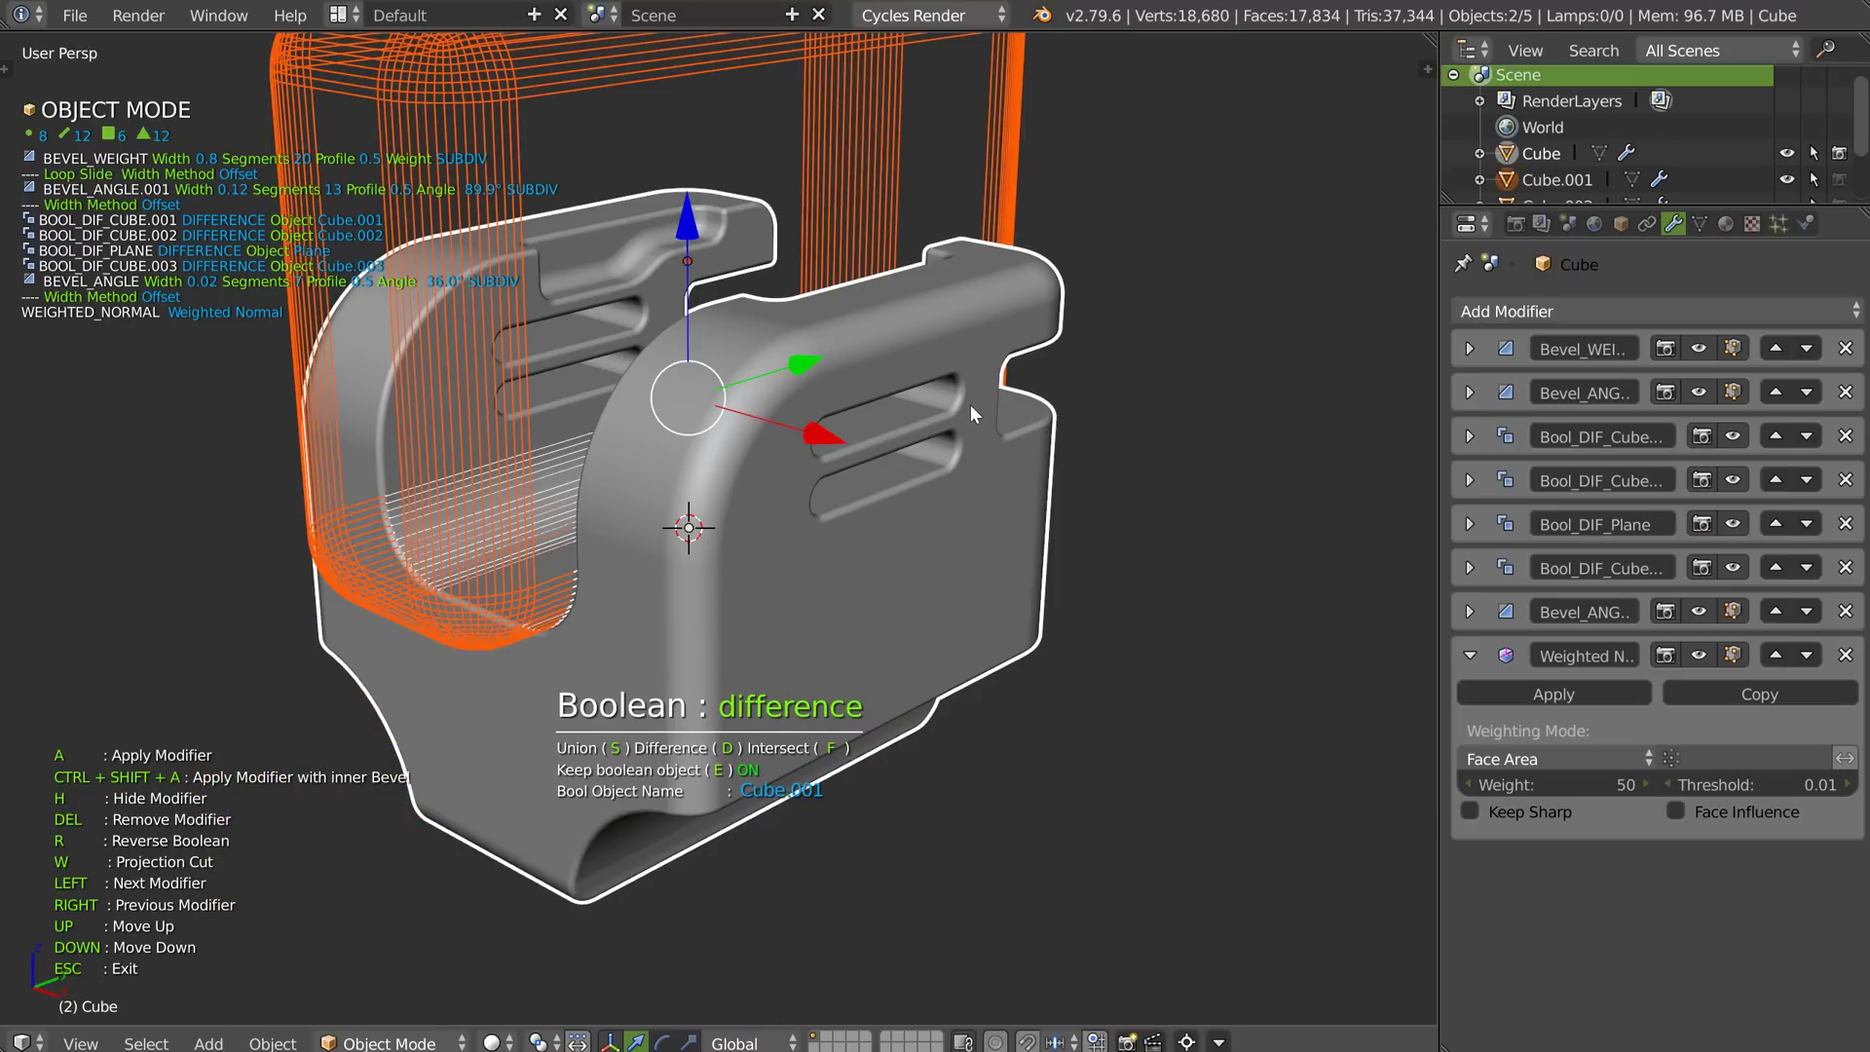
key("Right")
key("Right")
key("Right")
left_click(967, 405)
middle_click_drag(797, 533, 888, 491)
Set the Cube.002 cutter's weight bevel width to 0.43 and its angle bevel width to about 0.17.
key("space")
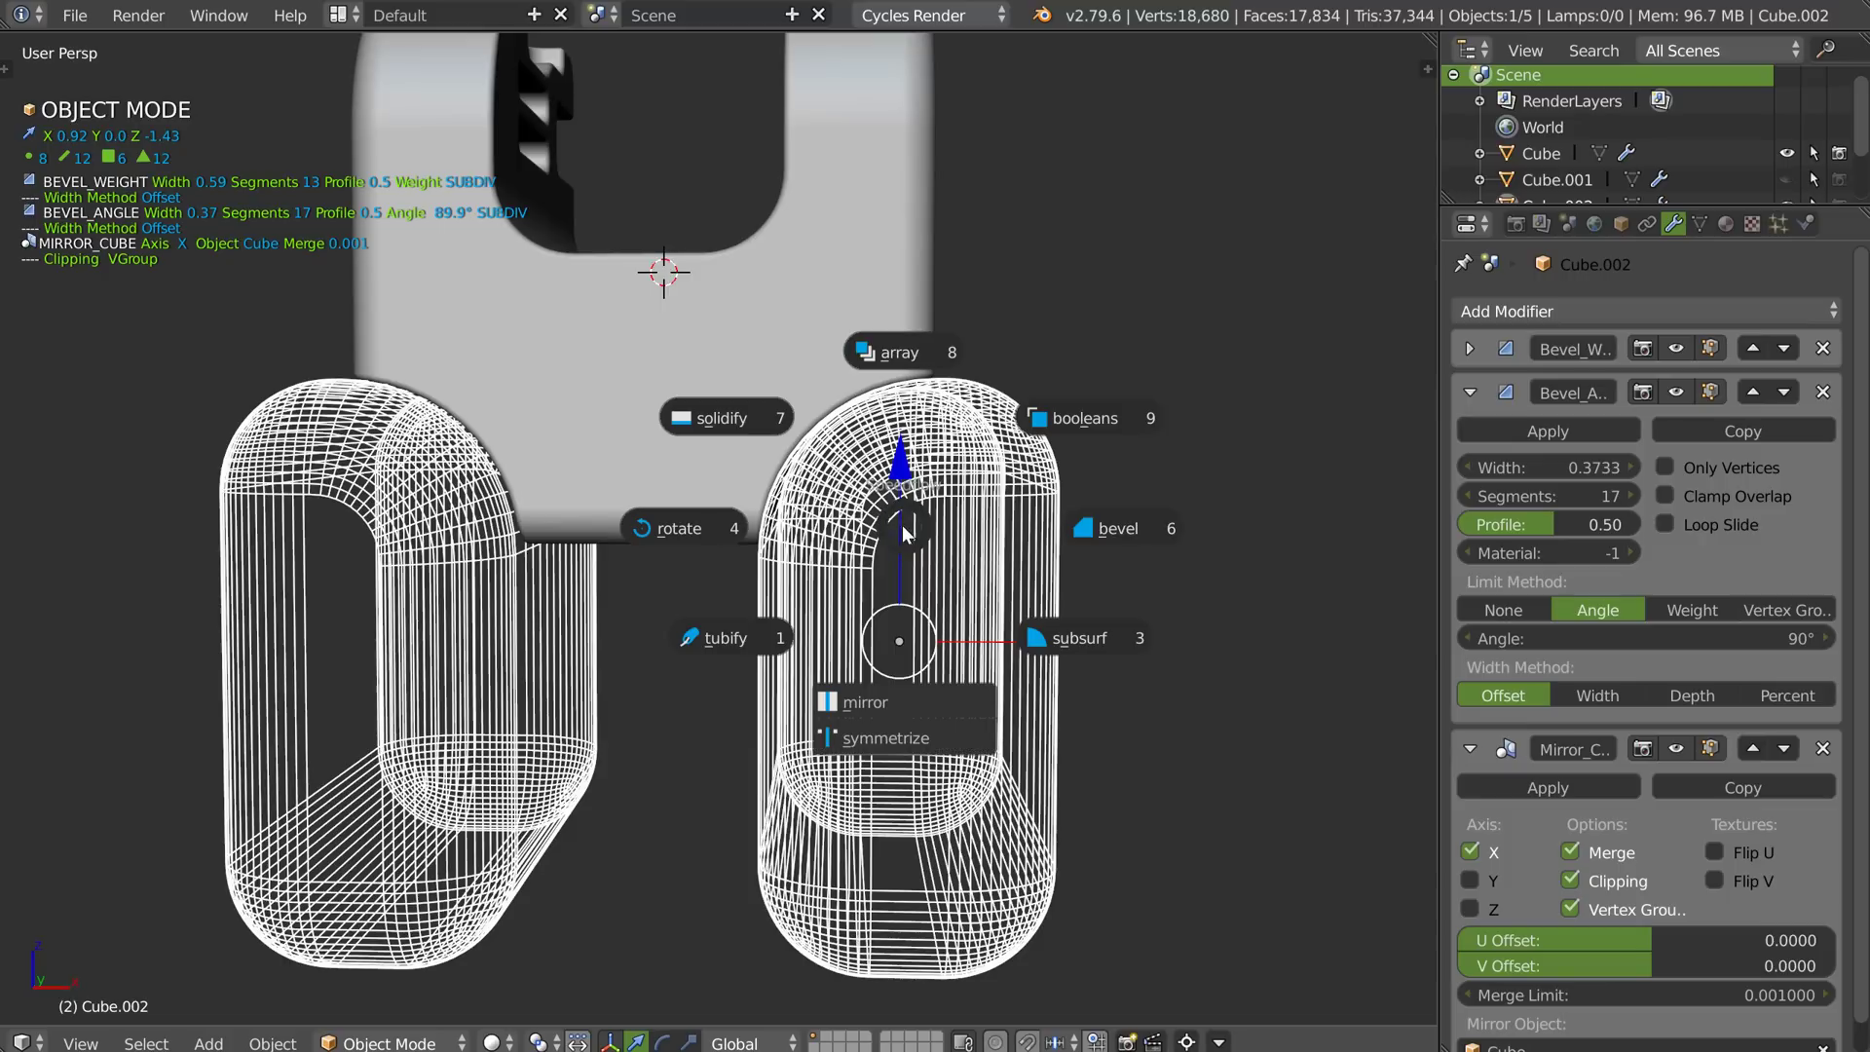
left_click(1131, 535)
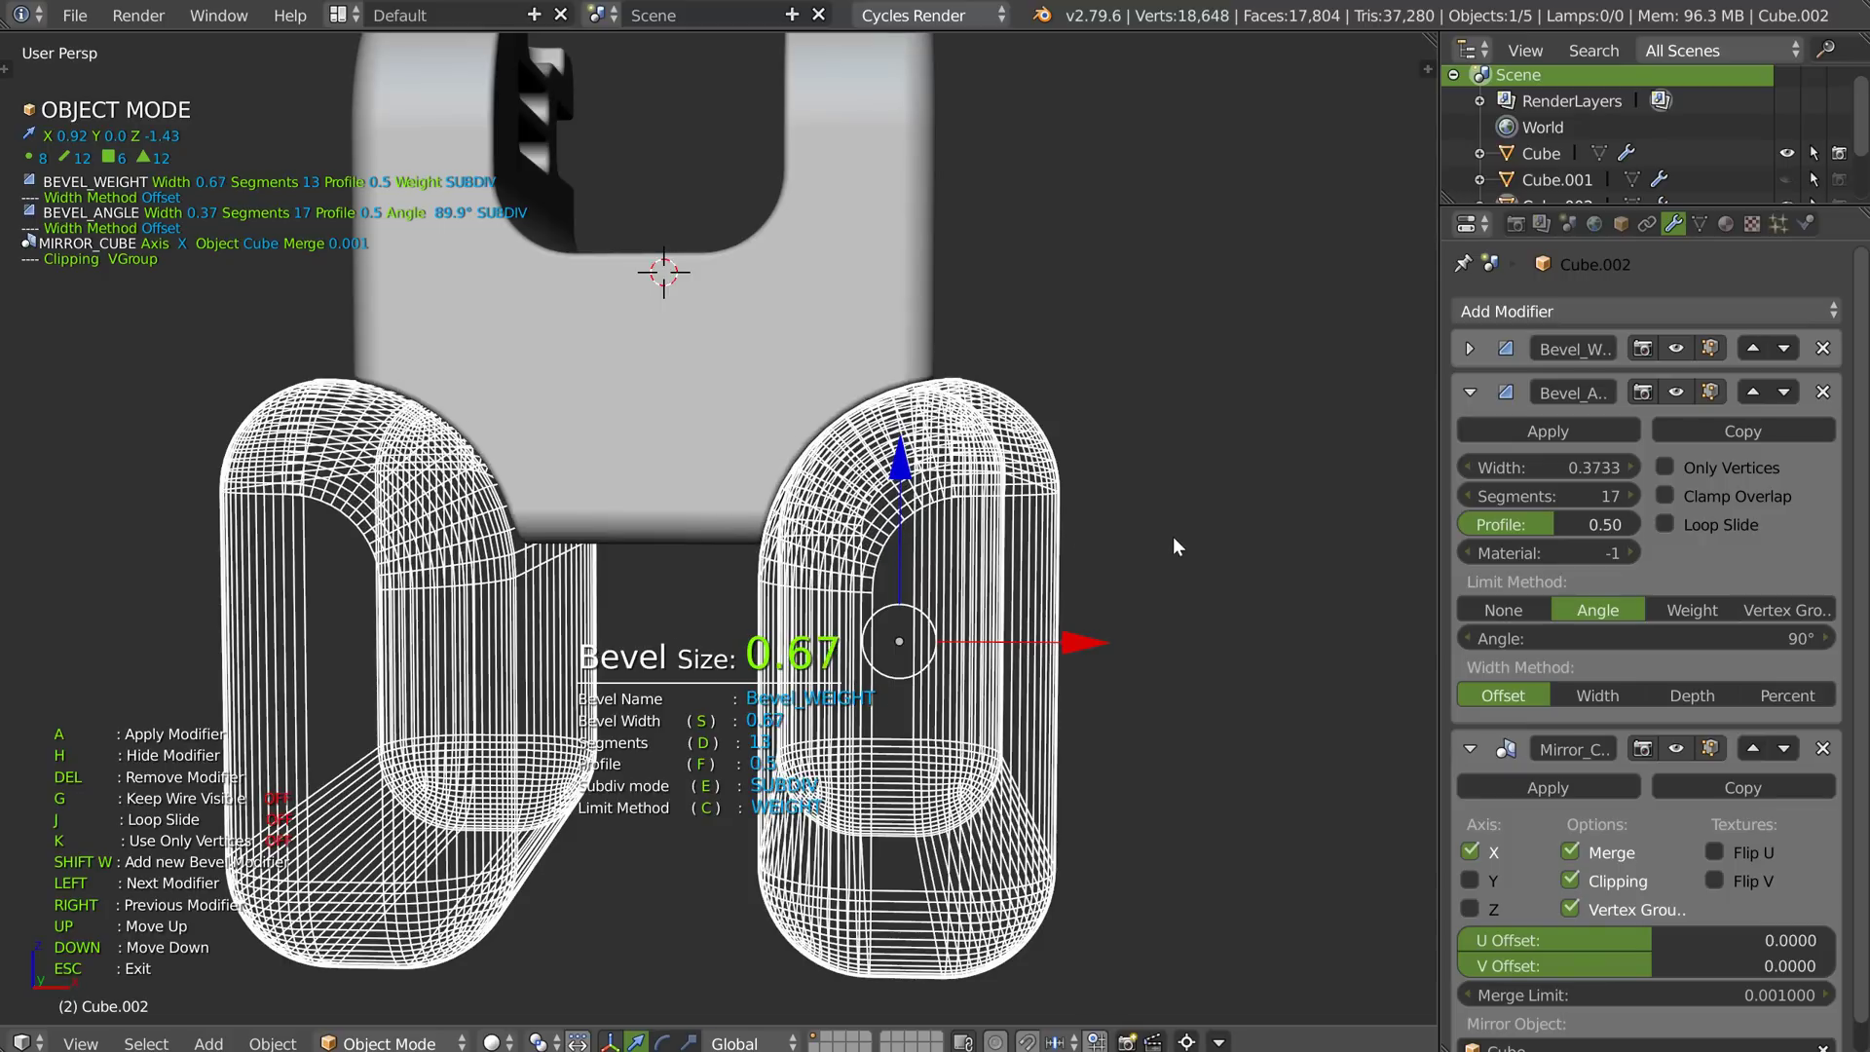
left_click(1070, 539)
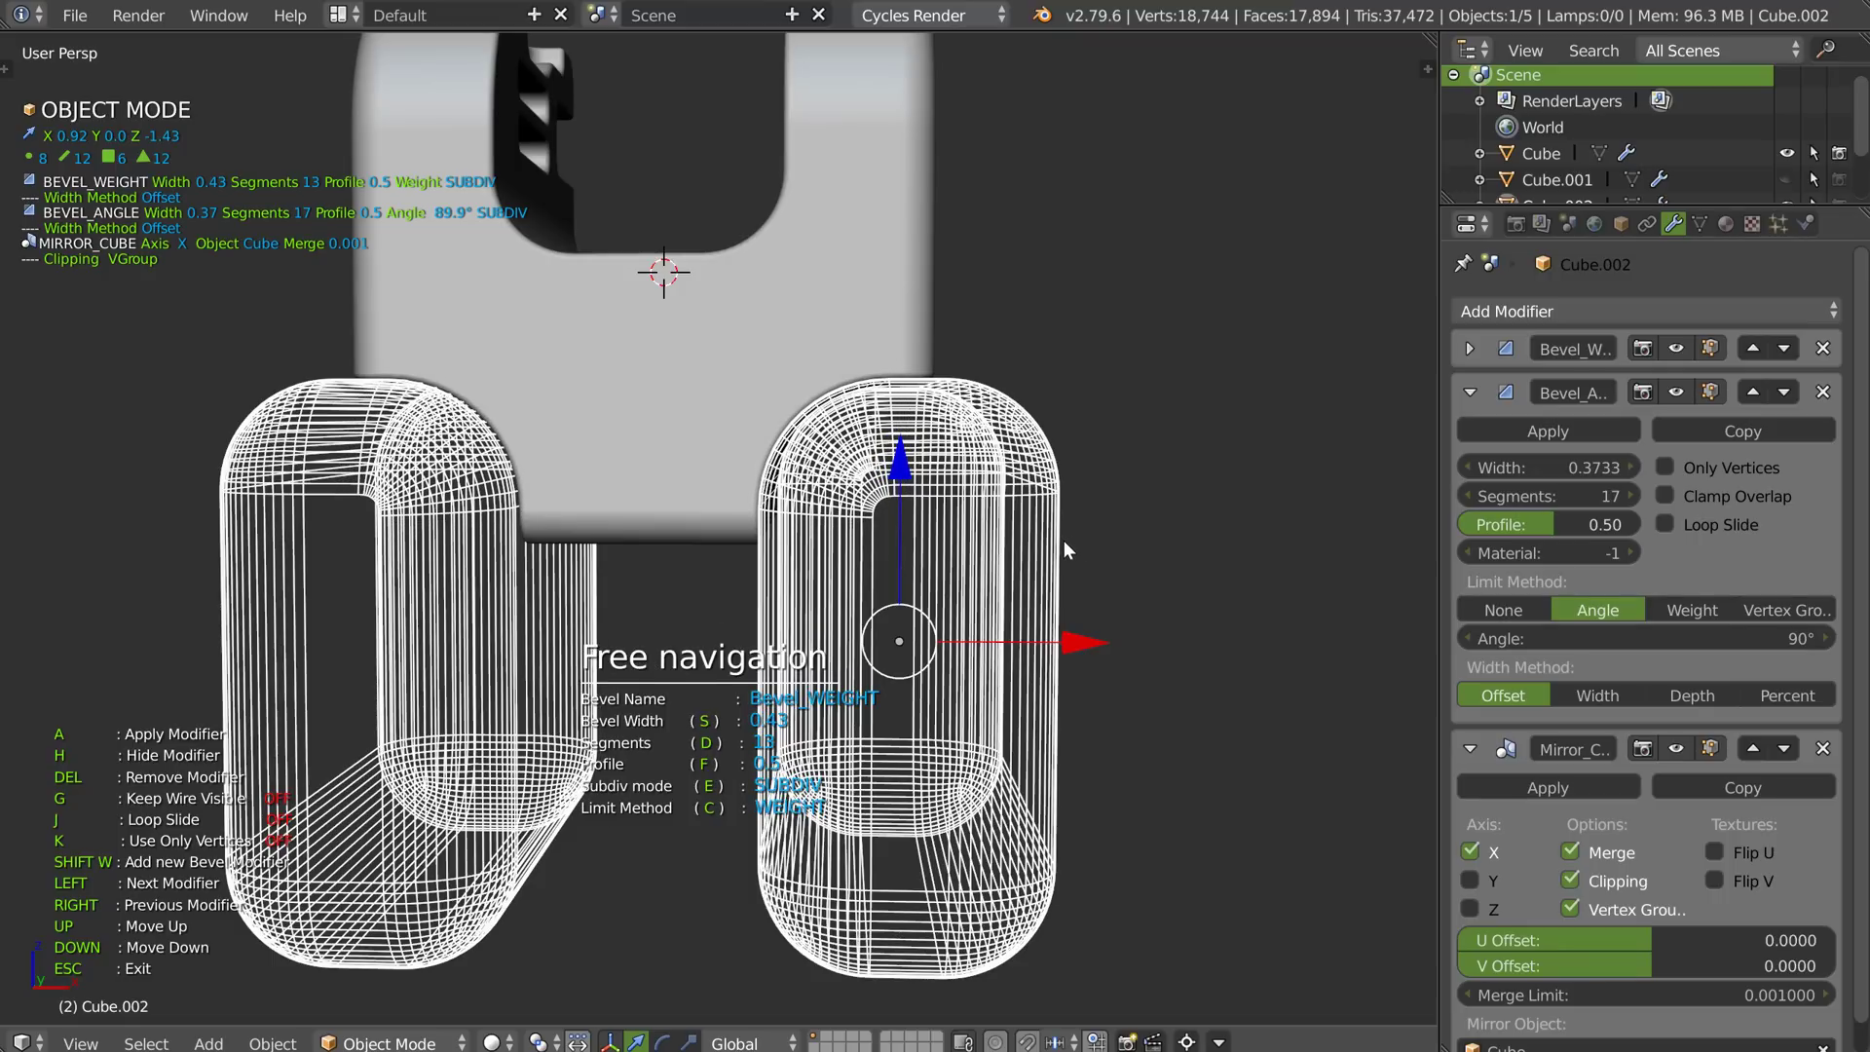
key("Left")
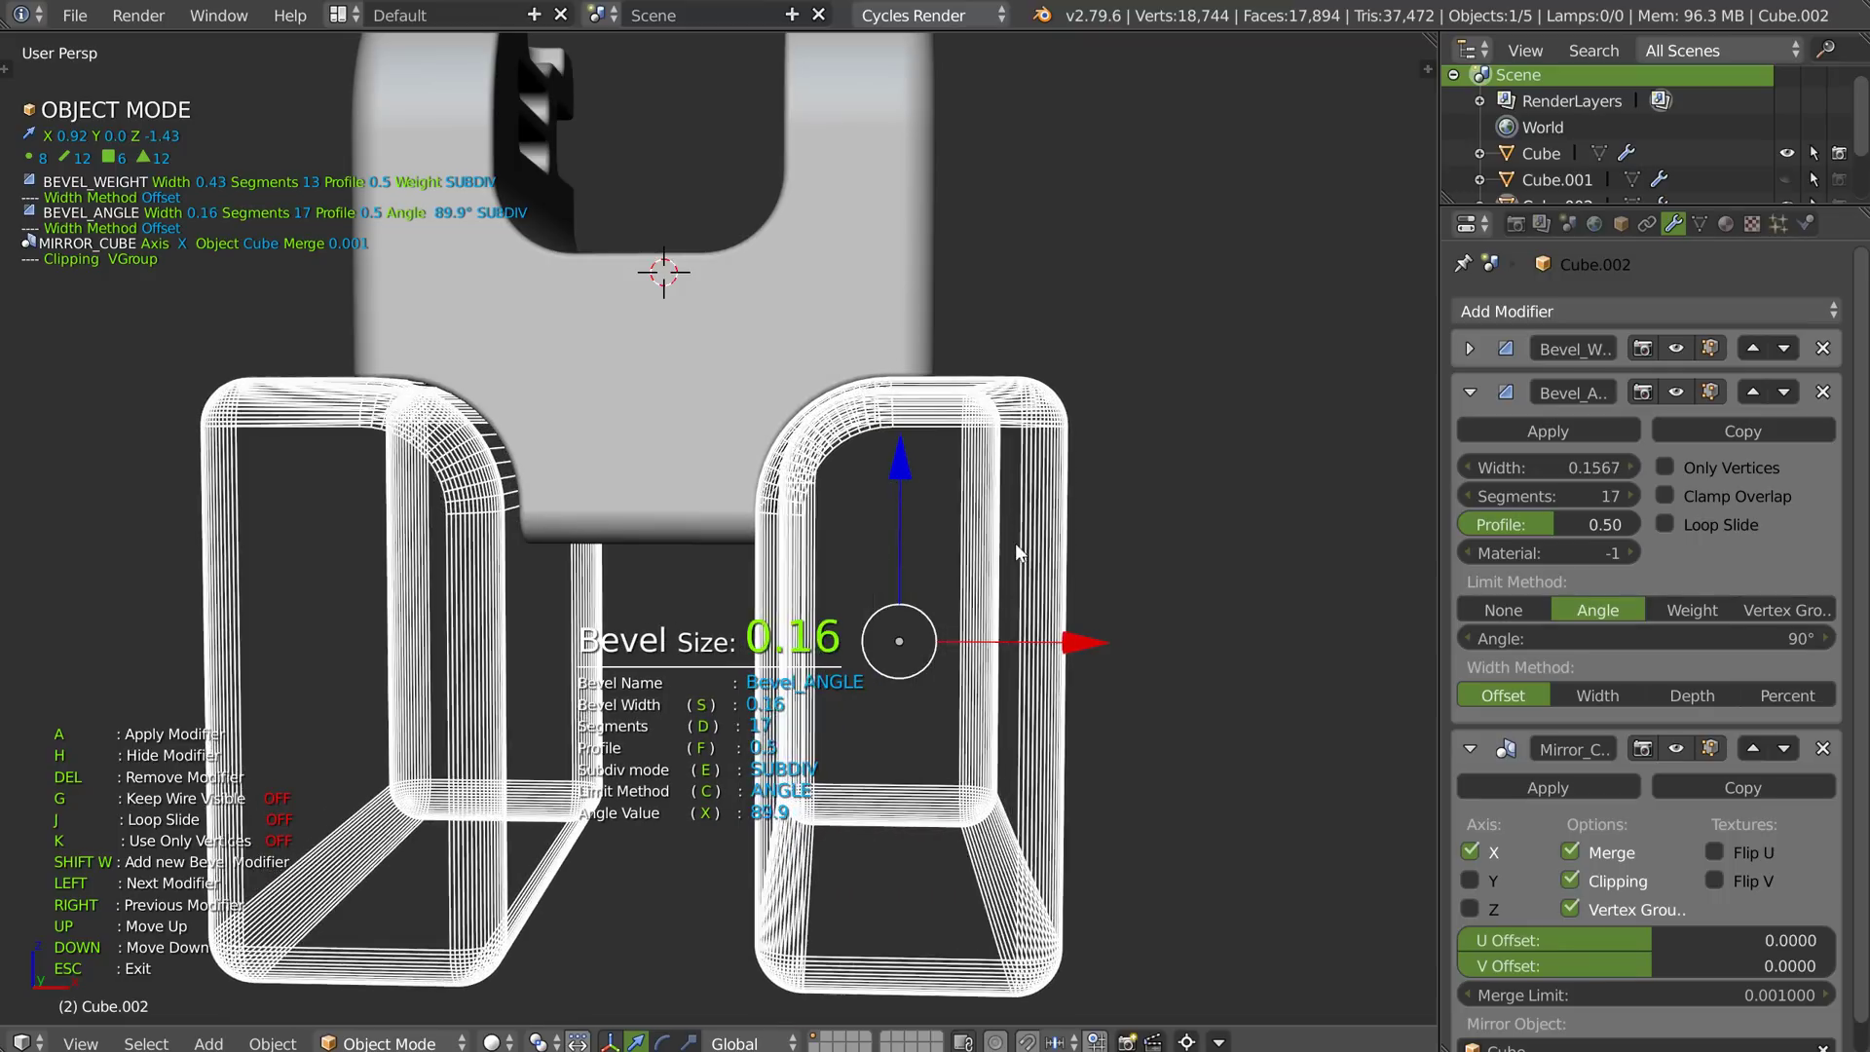
key("n")
Move the Cube.002 cutter about -0.94 along the Y axis.
middle_click_drag(1019, 541, 931, 517)
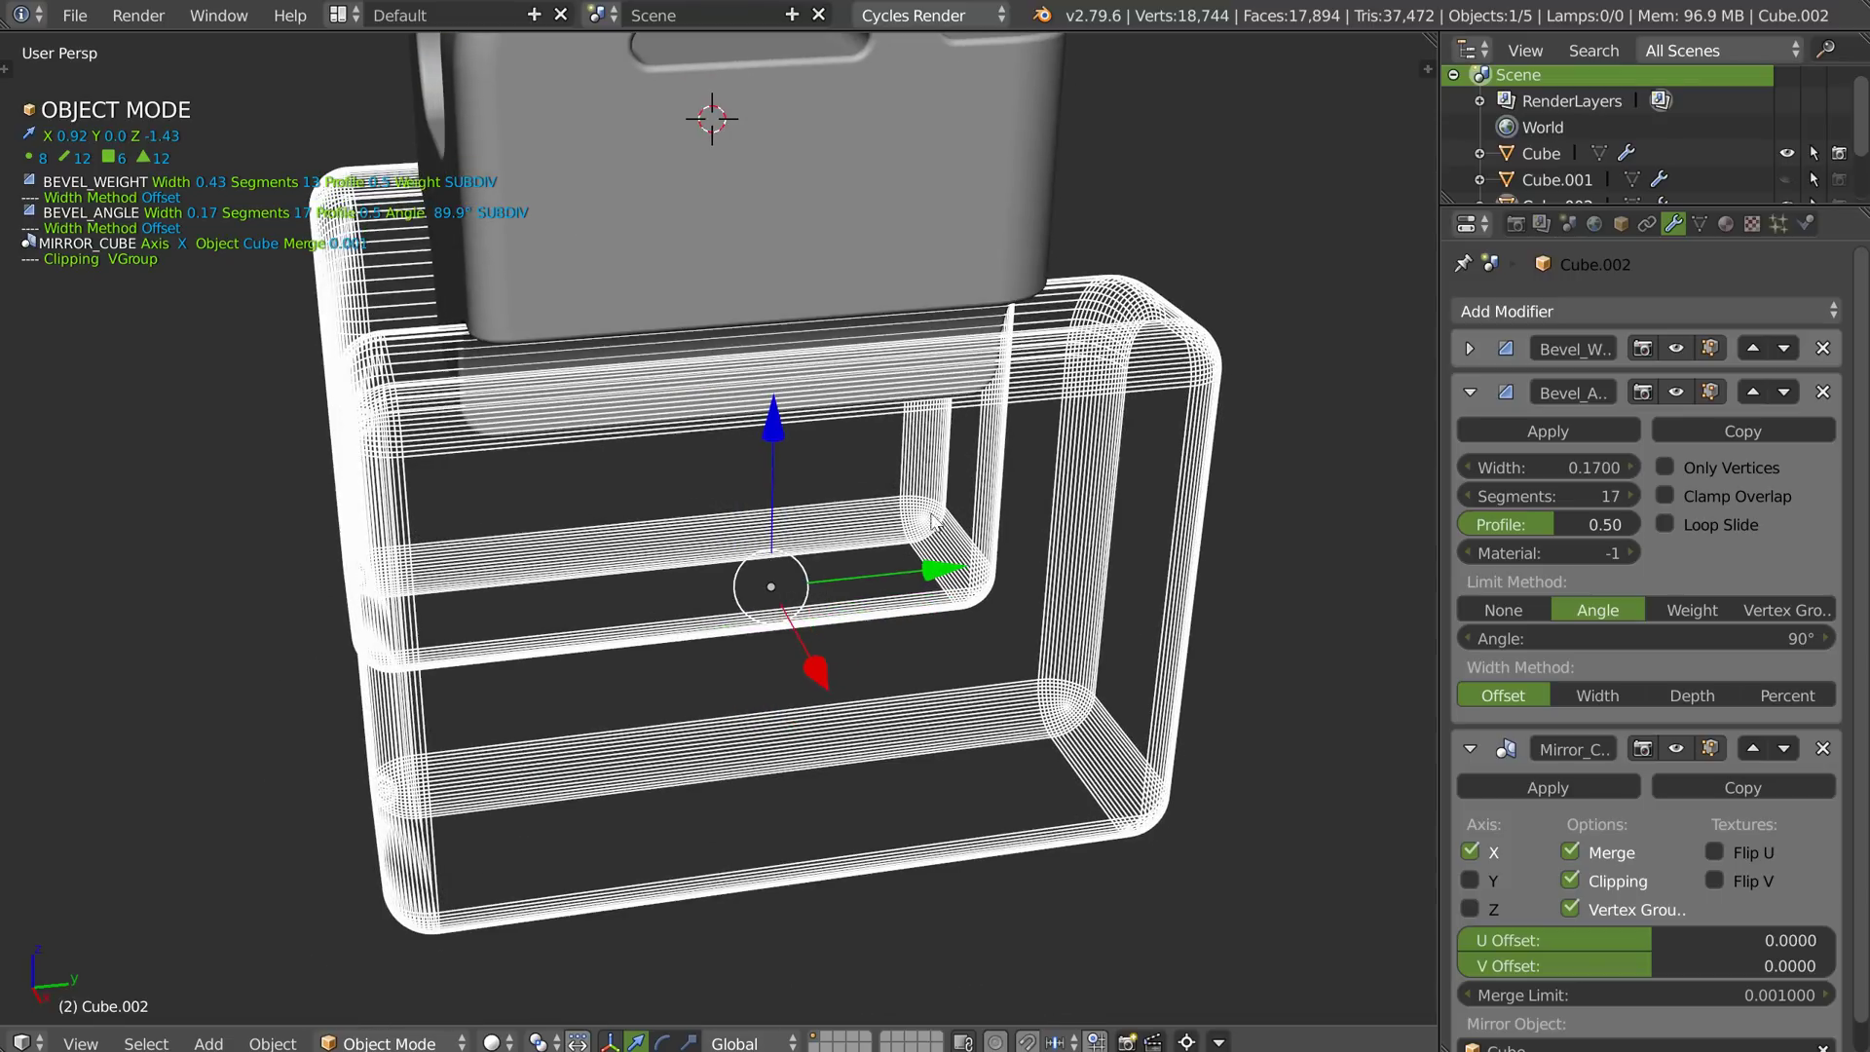
key("g")
key("y")
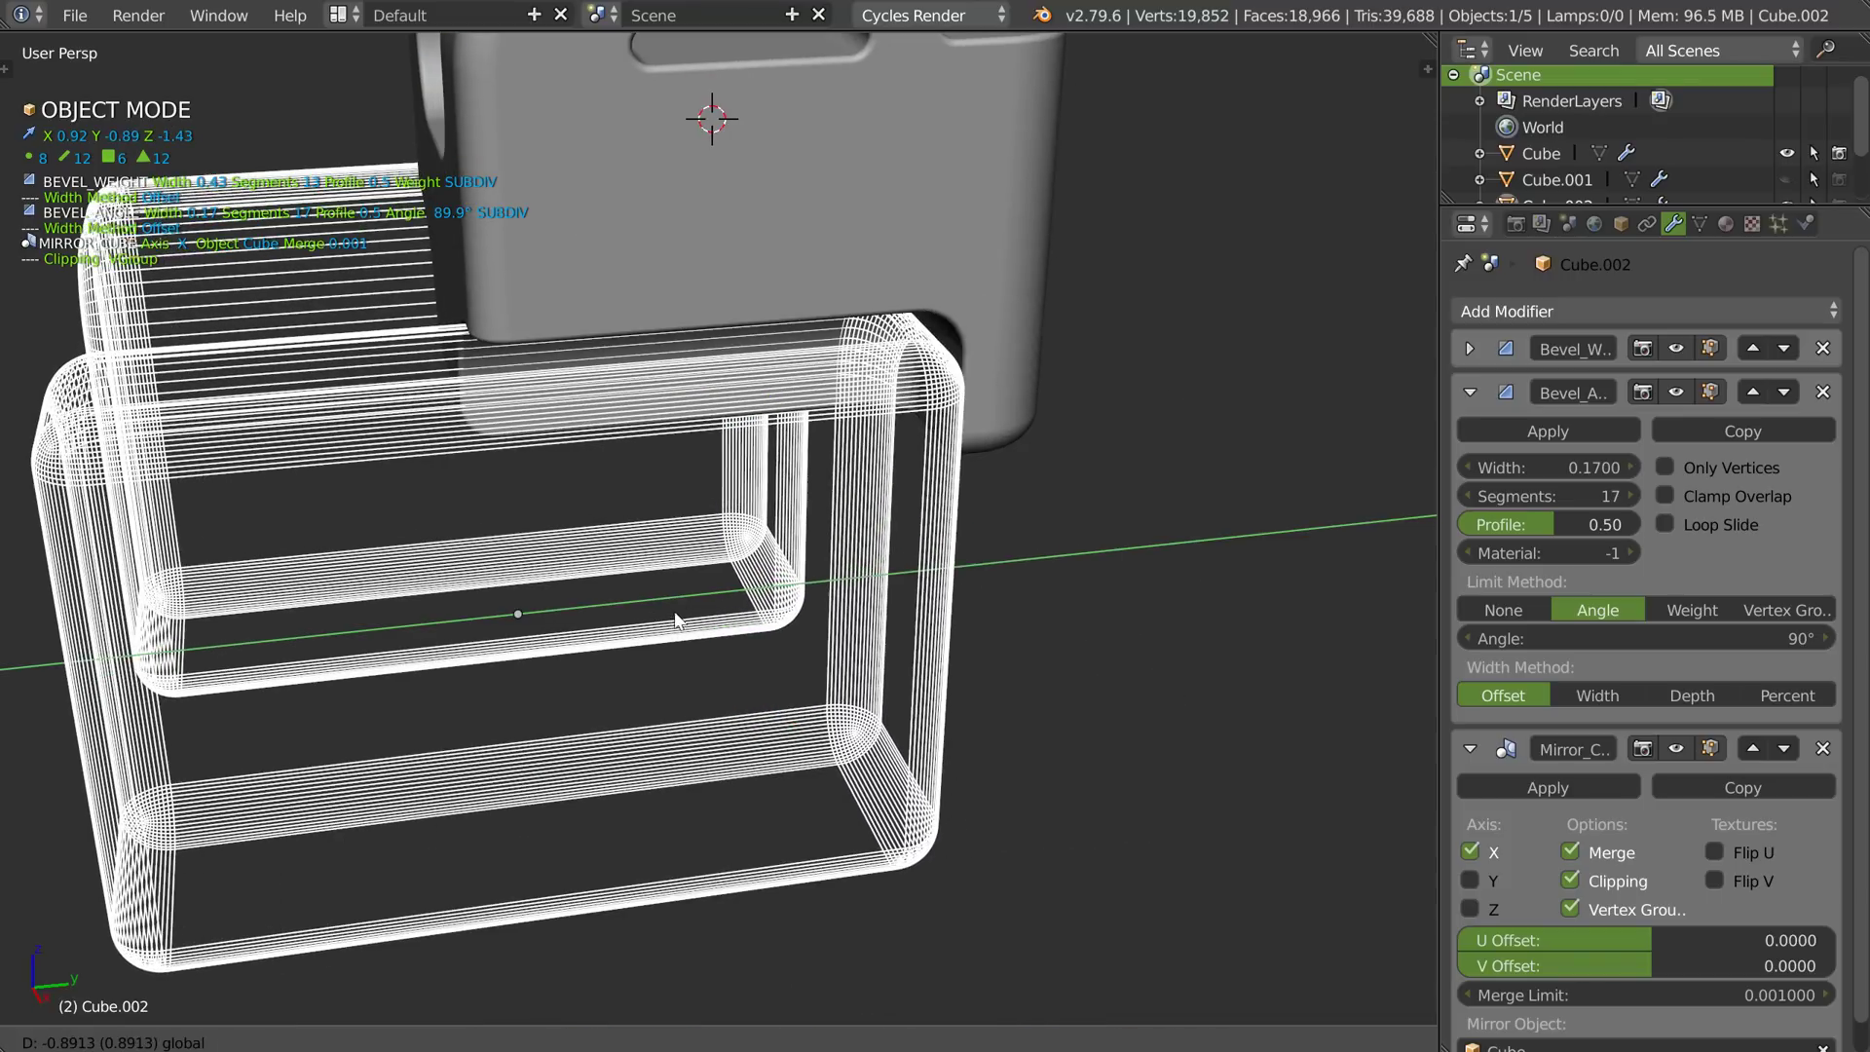
left_click(676, 620)
middle_click_drag(676, 620, 906, 420)
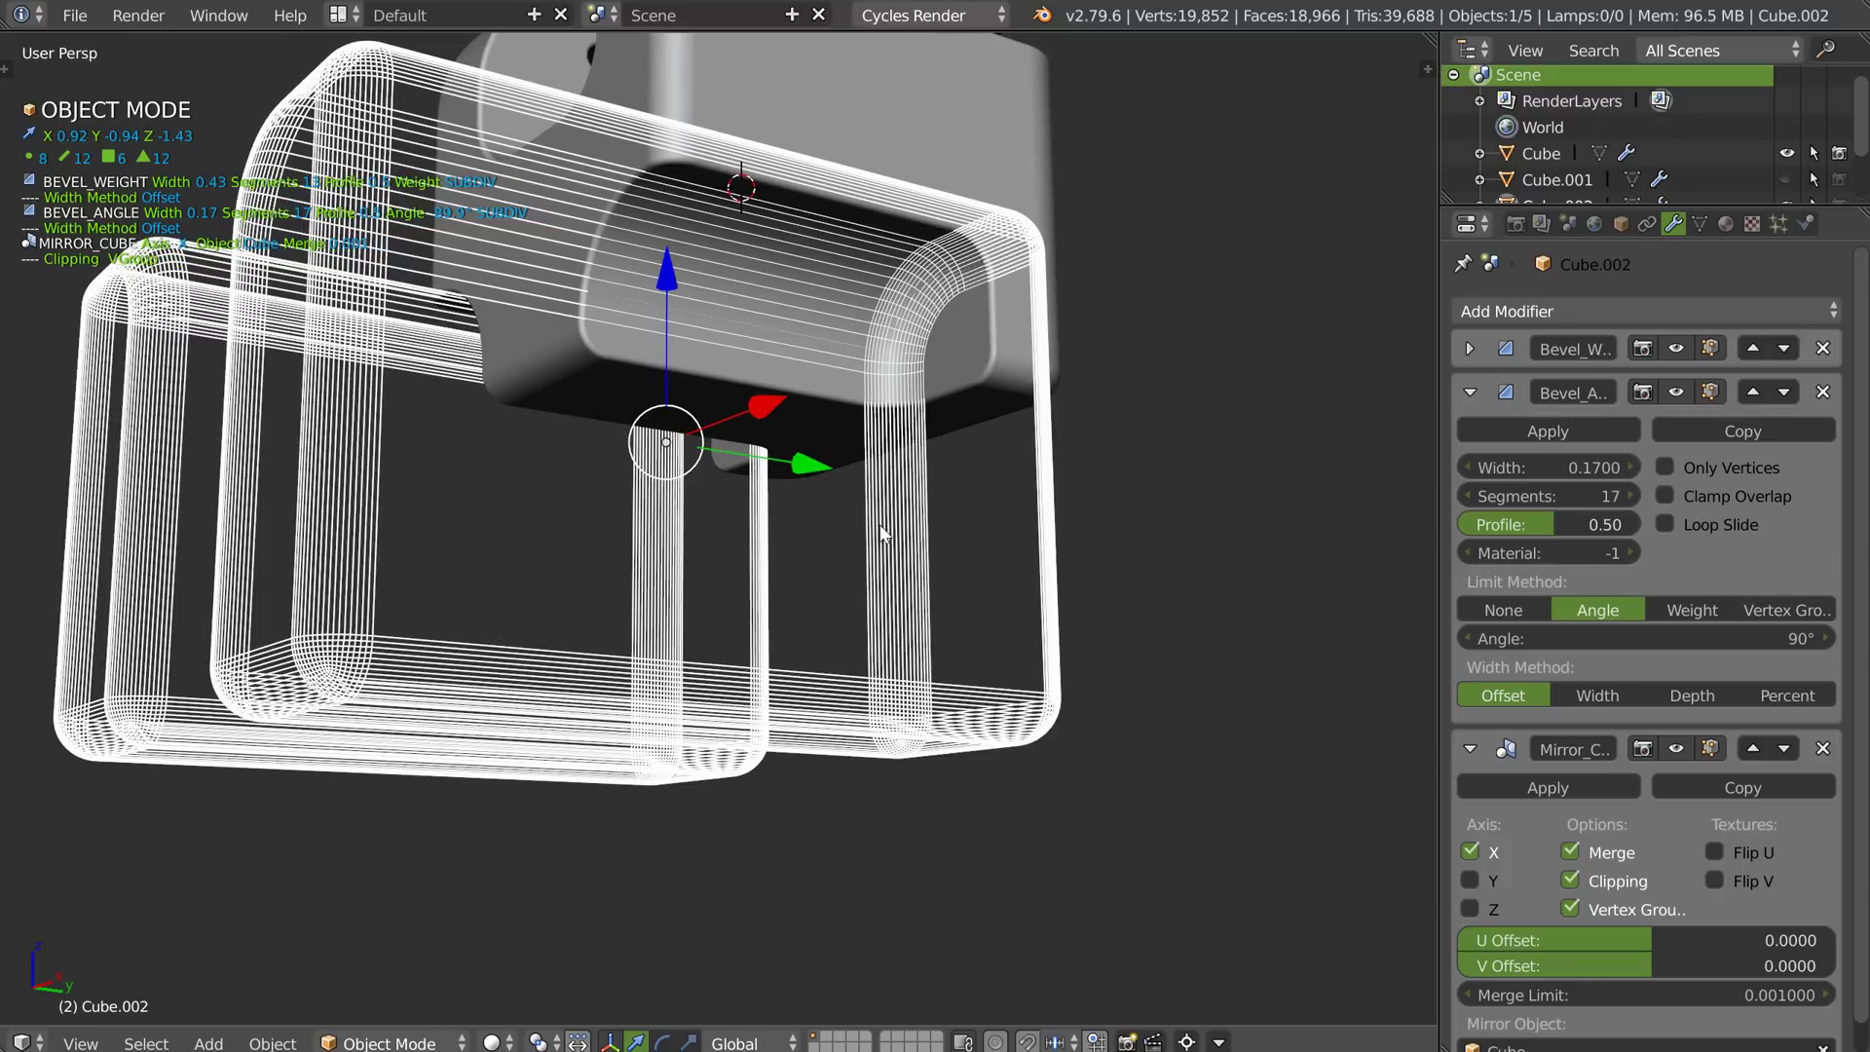
Hide the Cube.002 cutter's modifiers to examine its plain box shape, and show them again.
key("shift+q")
left_click(664, 534)
middle_click_drag(964, 364, 851, 431)
key("ctrl+alt+shift+c")
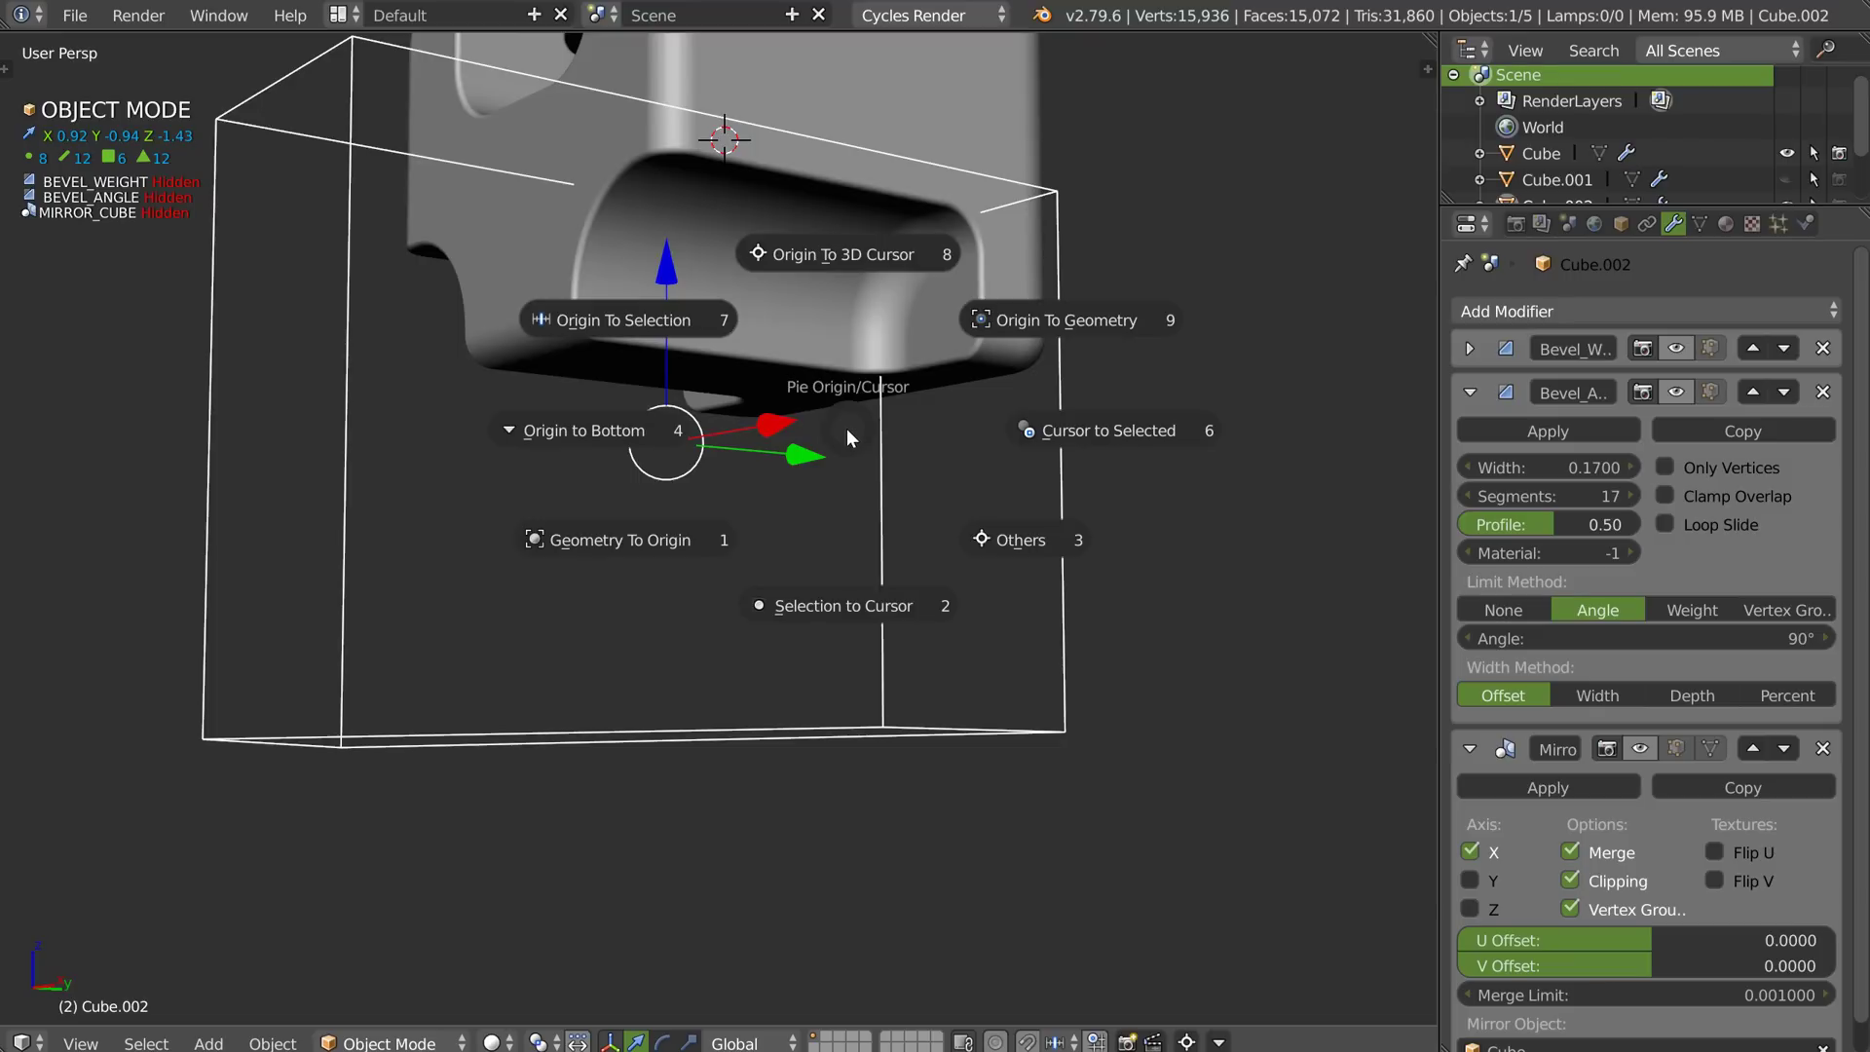
key("space")
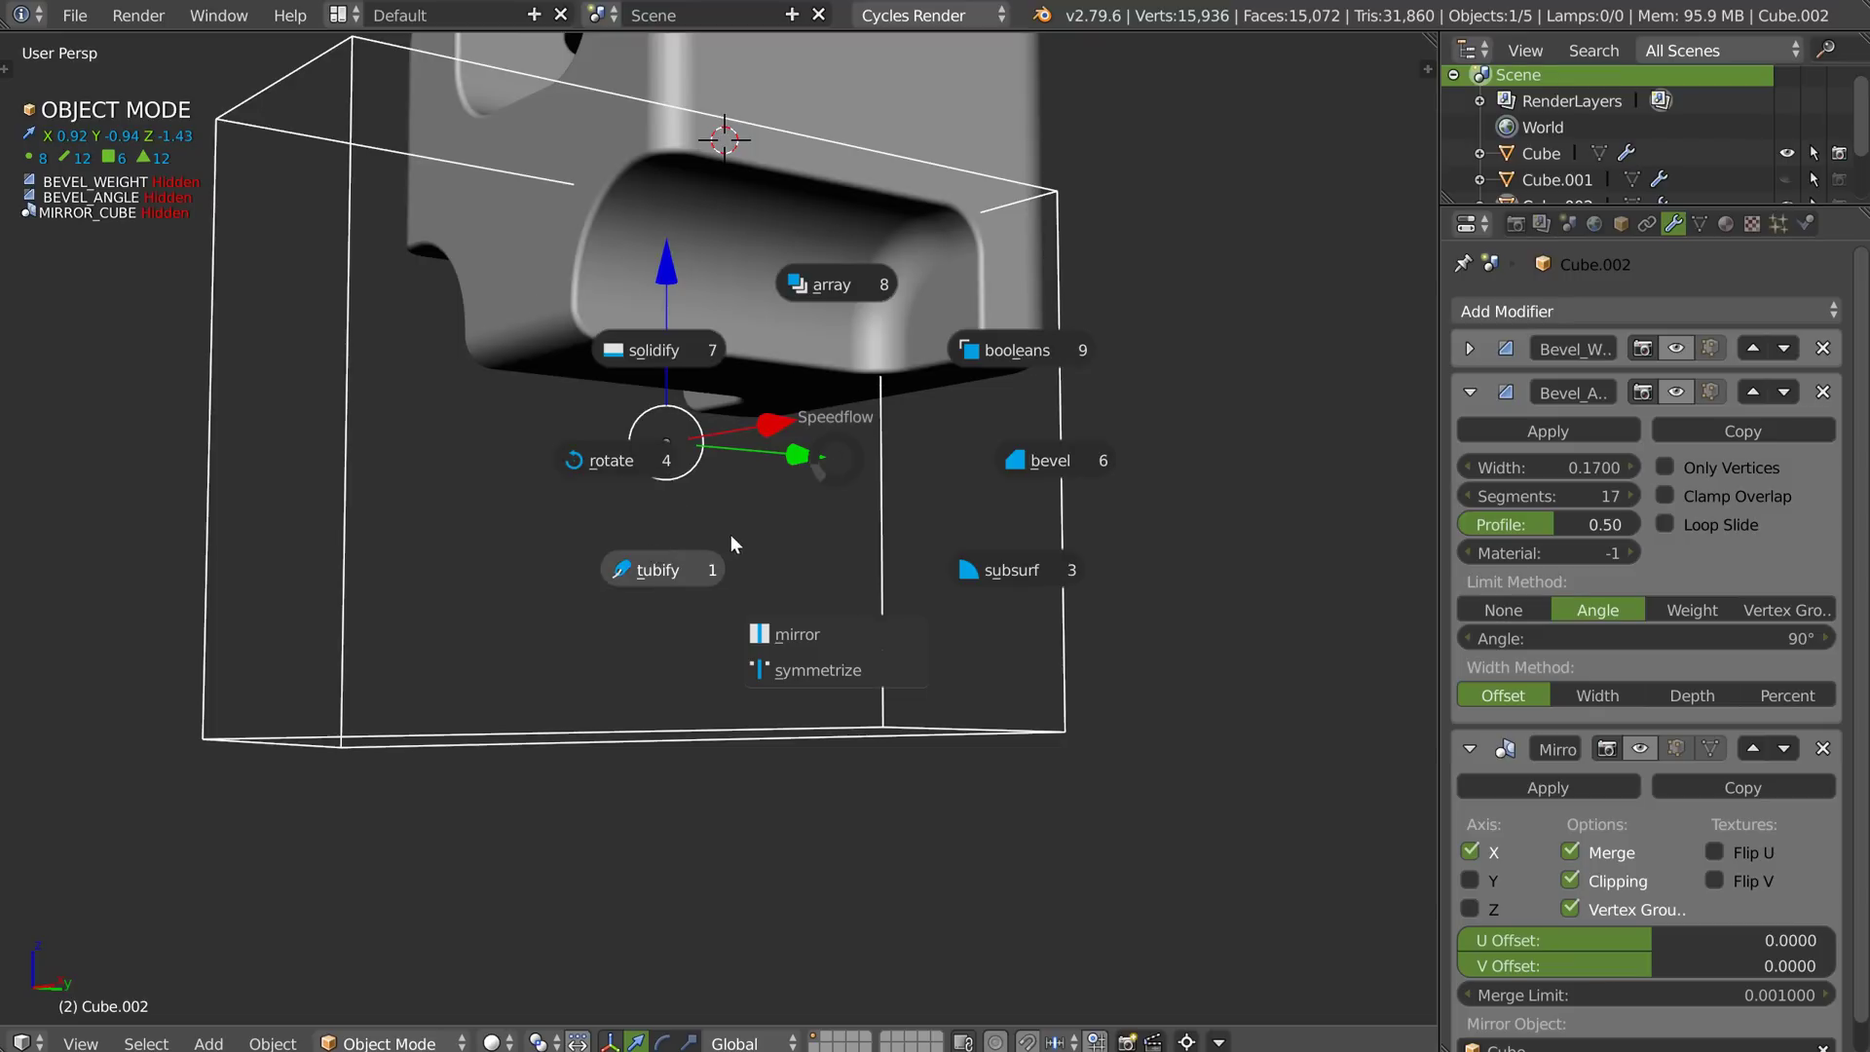
key("Escape")
key("shift+q")
left_click(547, 516)
Select the main body, cycle through its boolean cutters again, and leave the Cube.003 cutter visible and selected.
middle_click_drag(559, 522, 1003, 336)
right_click(970, 389)
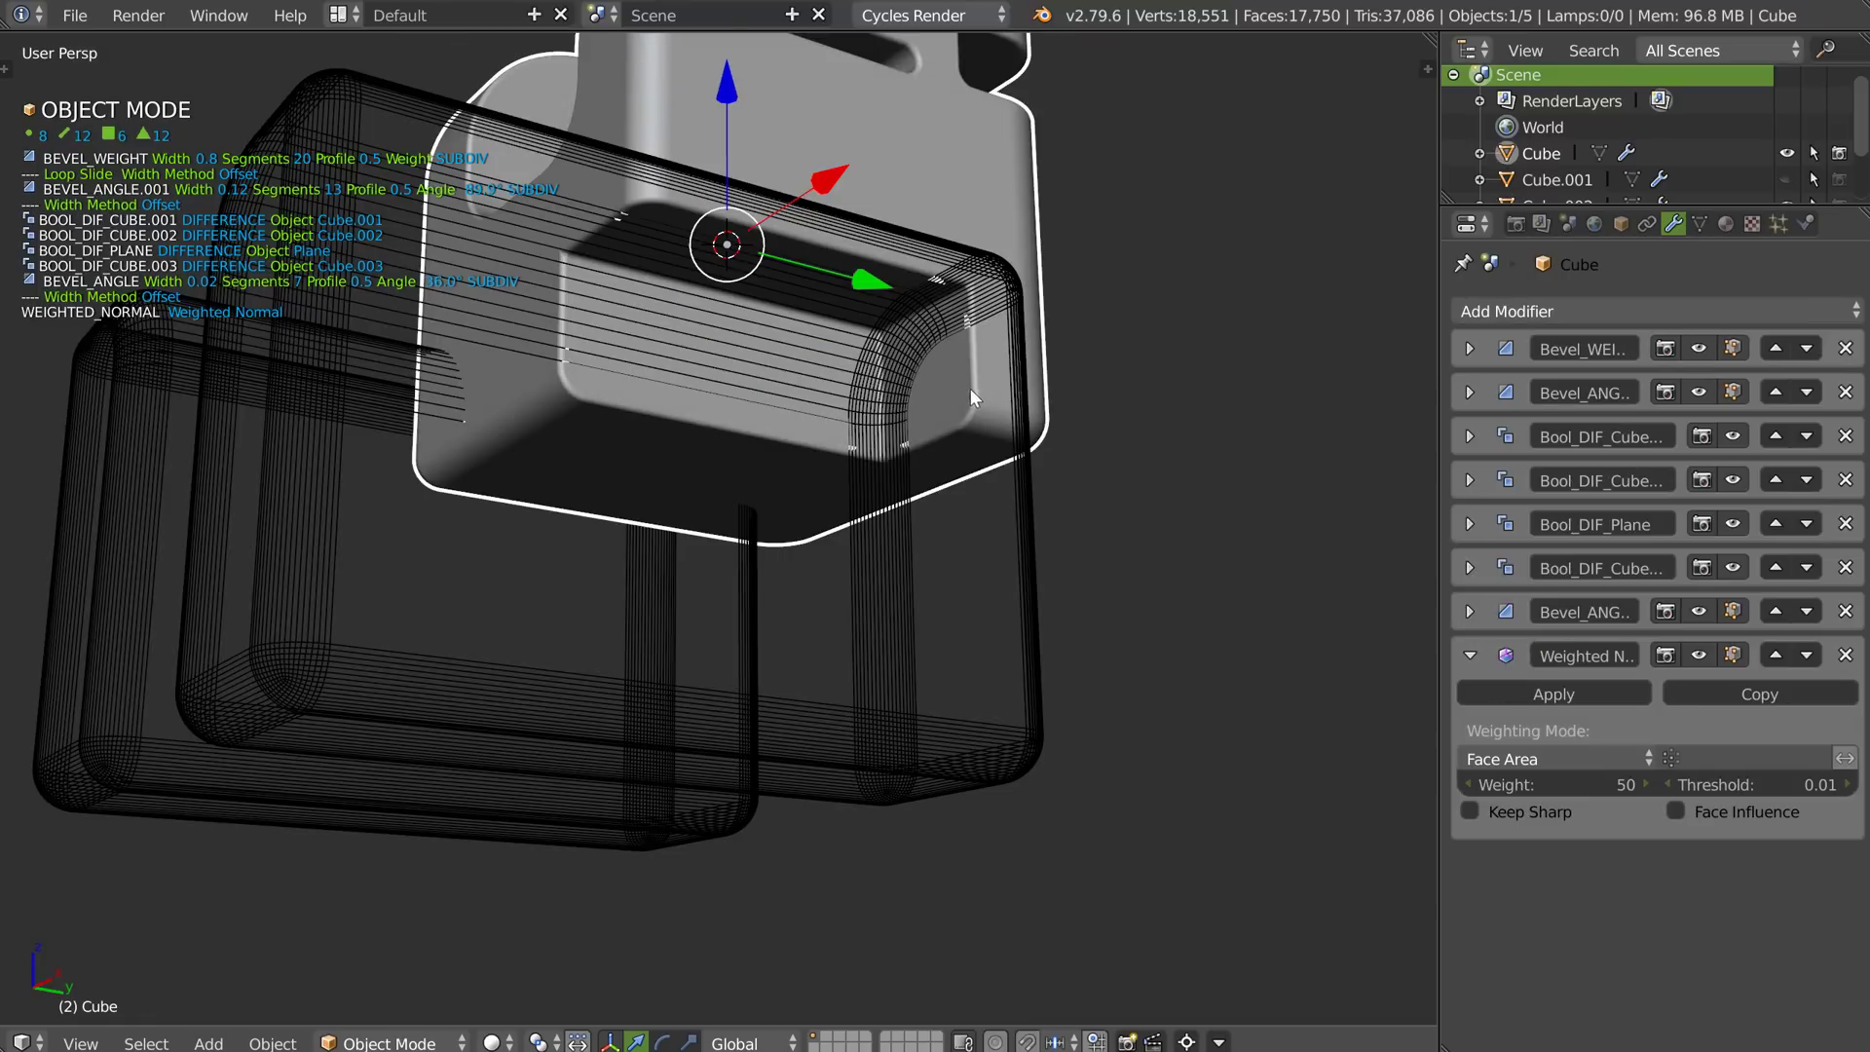
left_click(725, 85)
middle_click_drag(842, 349, 1006, 687)
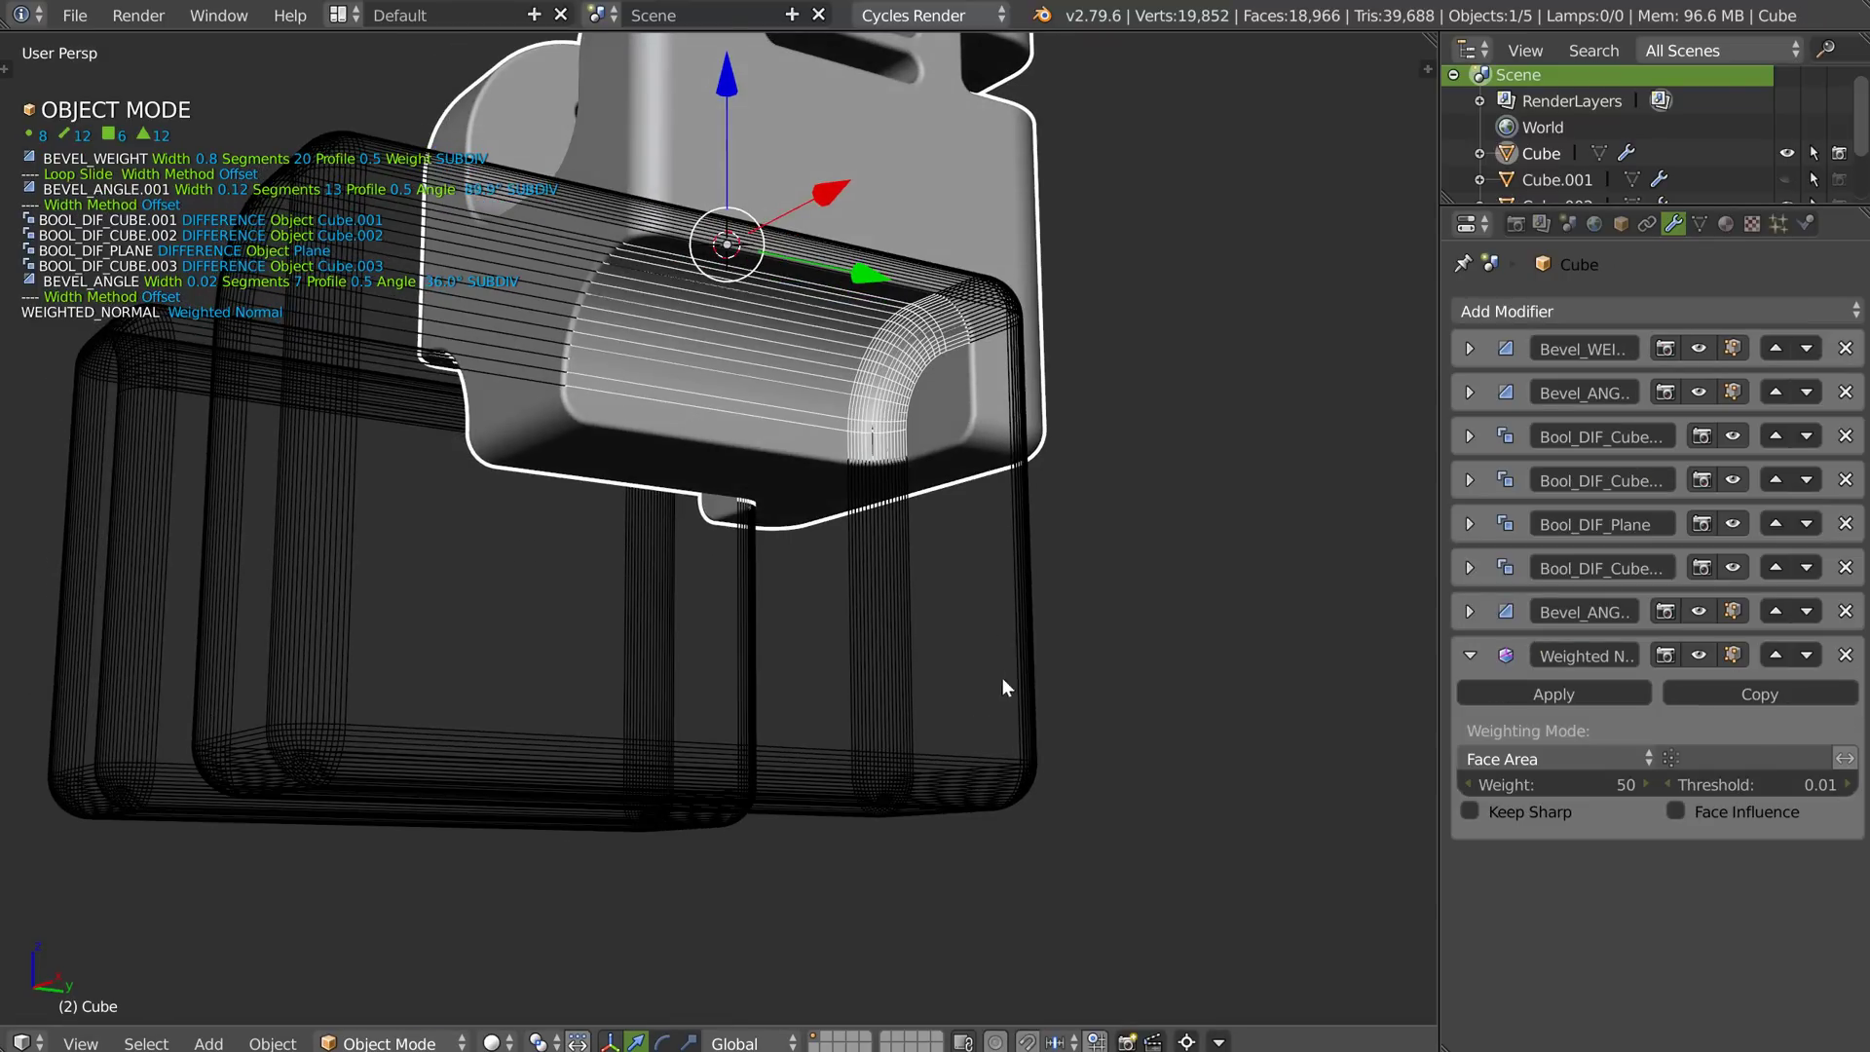
middle_click_drag(1048, 383, 937, 501)
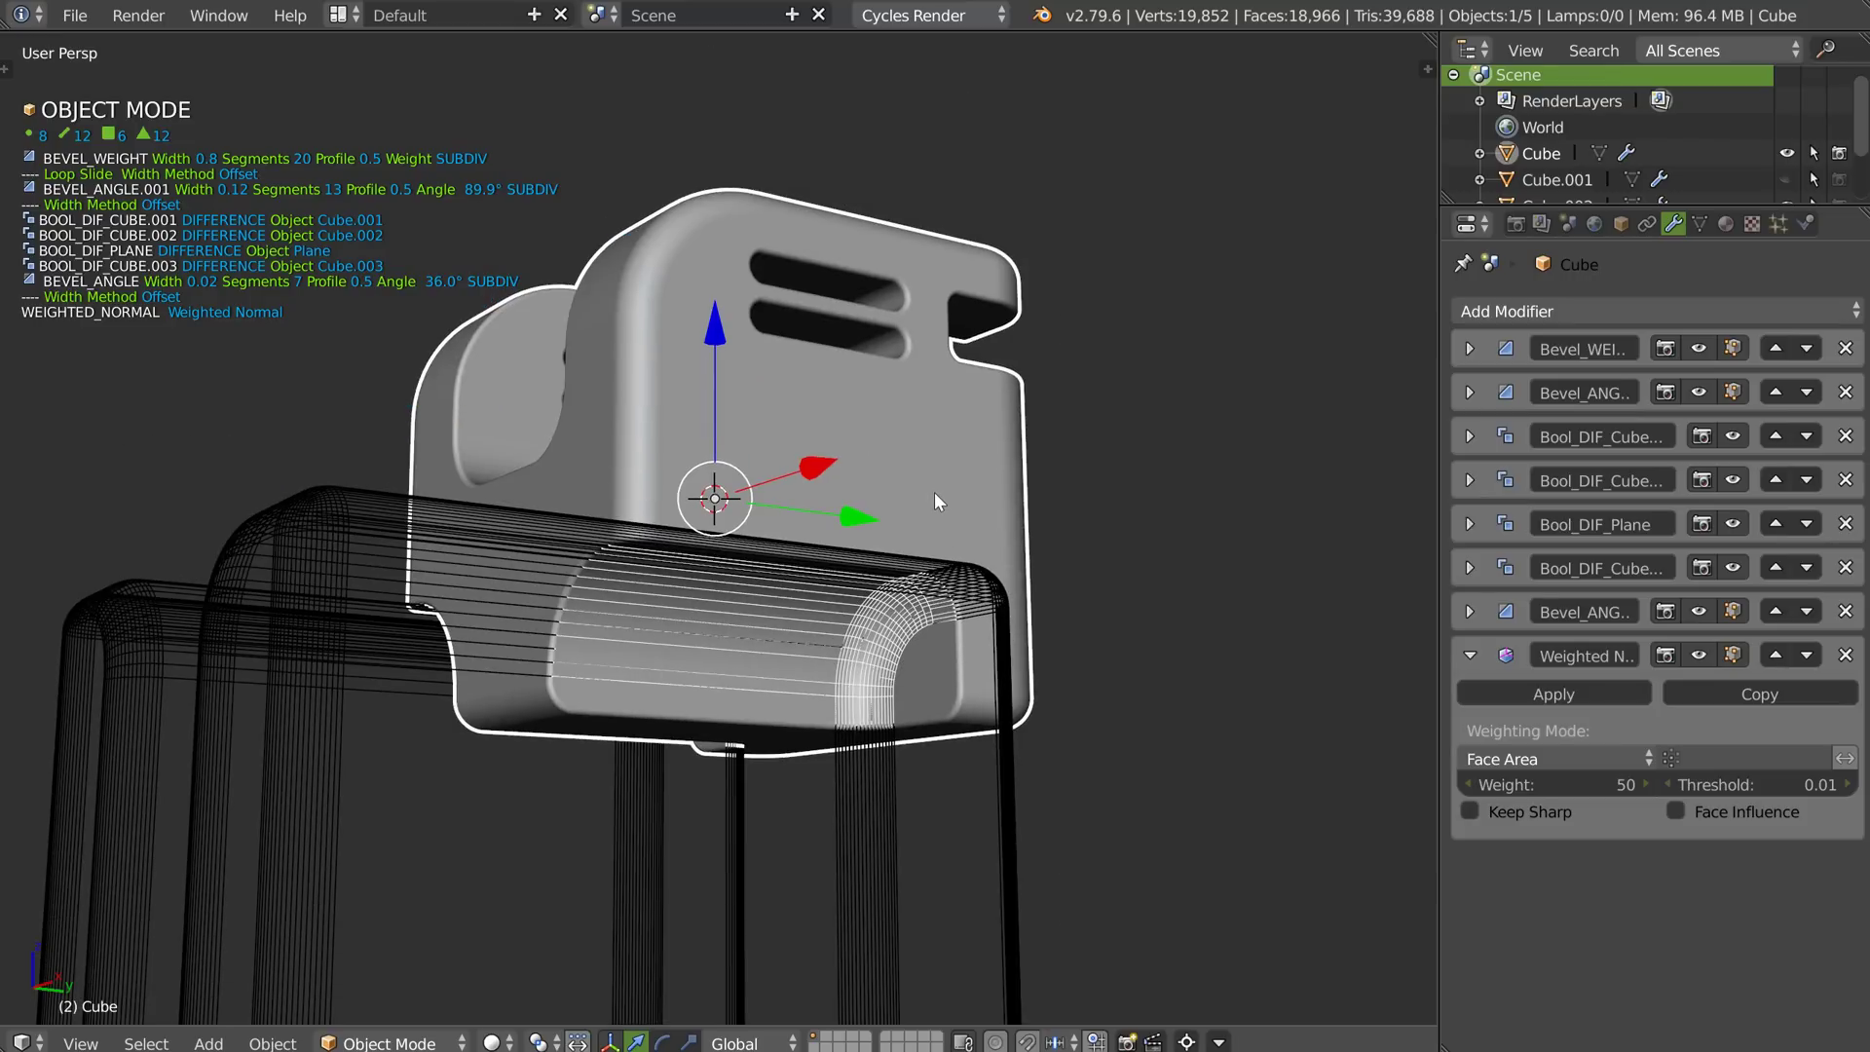
key("space")
left_click(1100, 385)
middle_click_drag(866, 429, 838, 456)
key("Right")
key("Right")
key("Right")
key("Right")
key("Right")
key("Right")
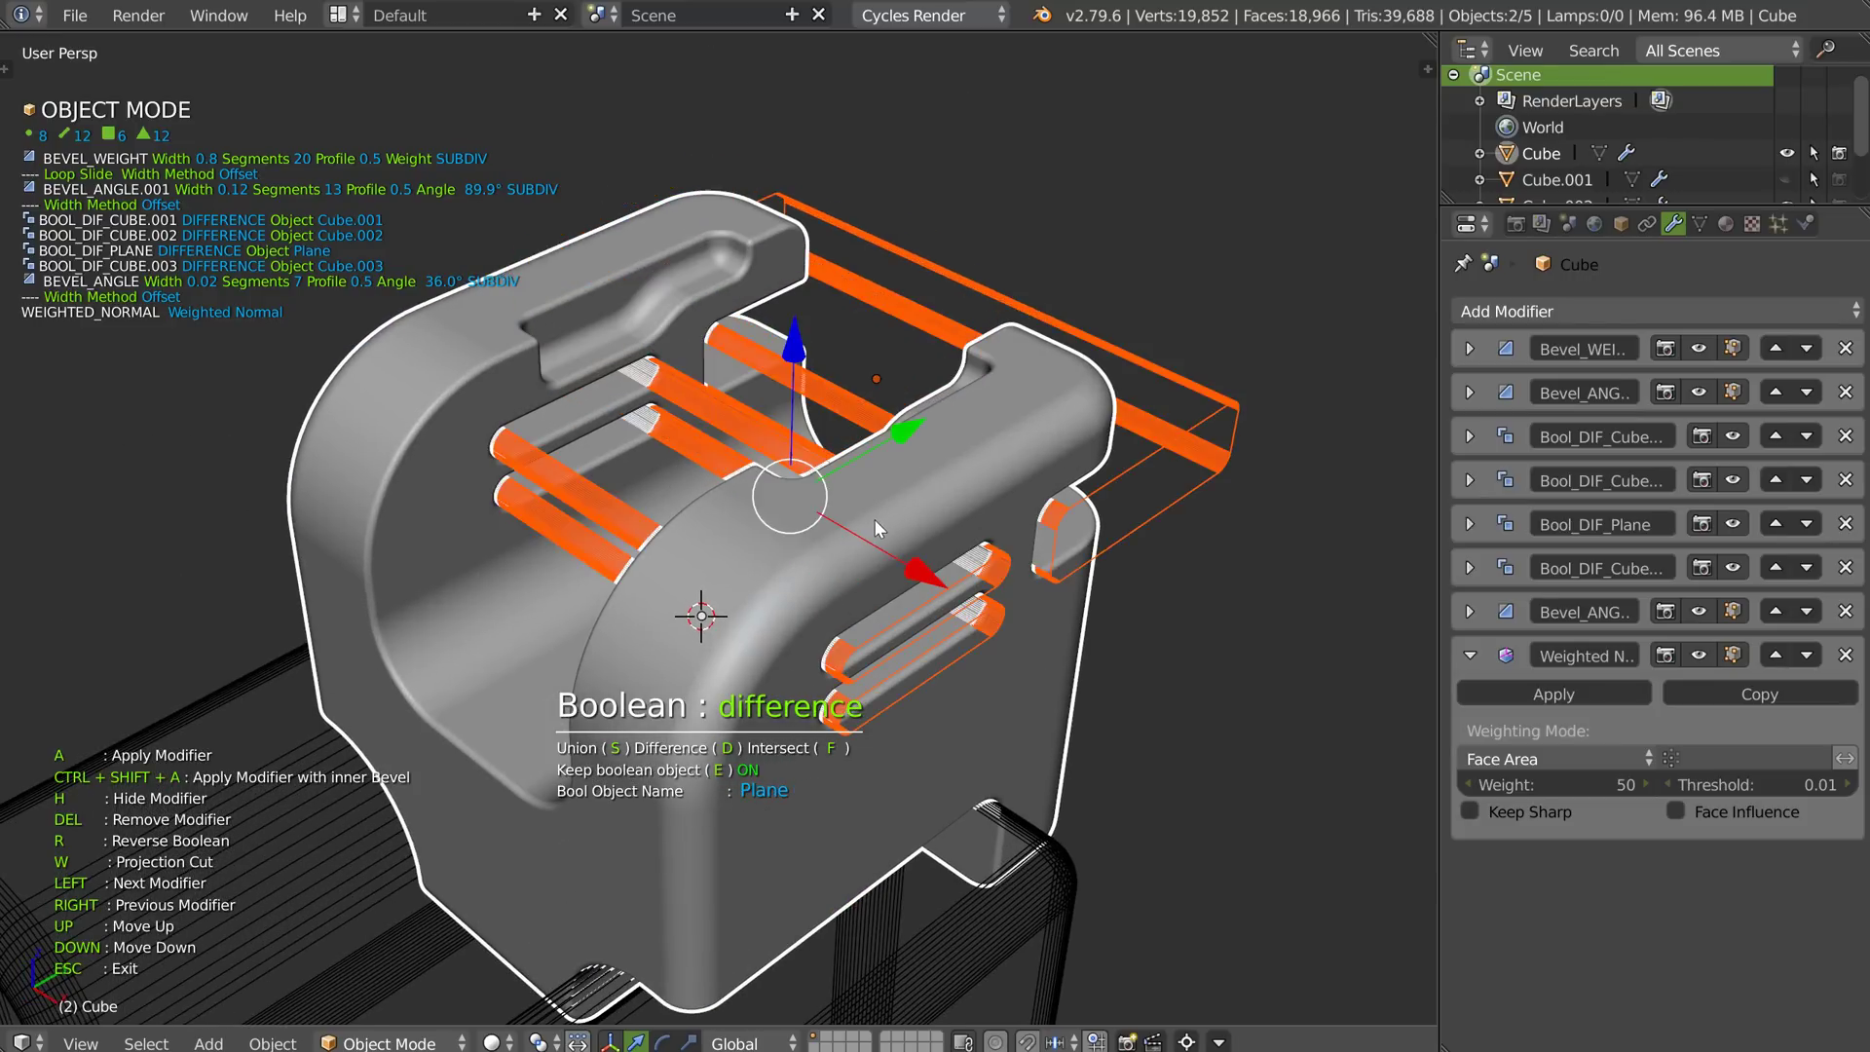
key("Left")
key("Left")
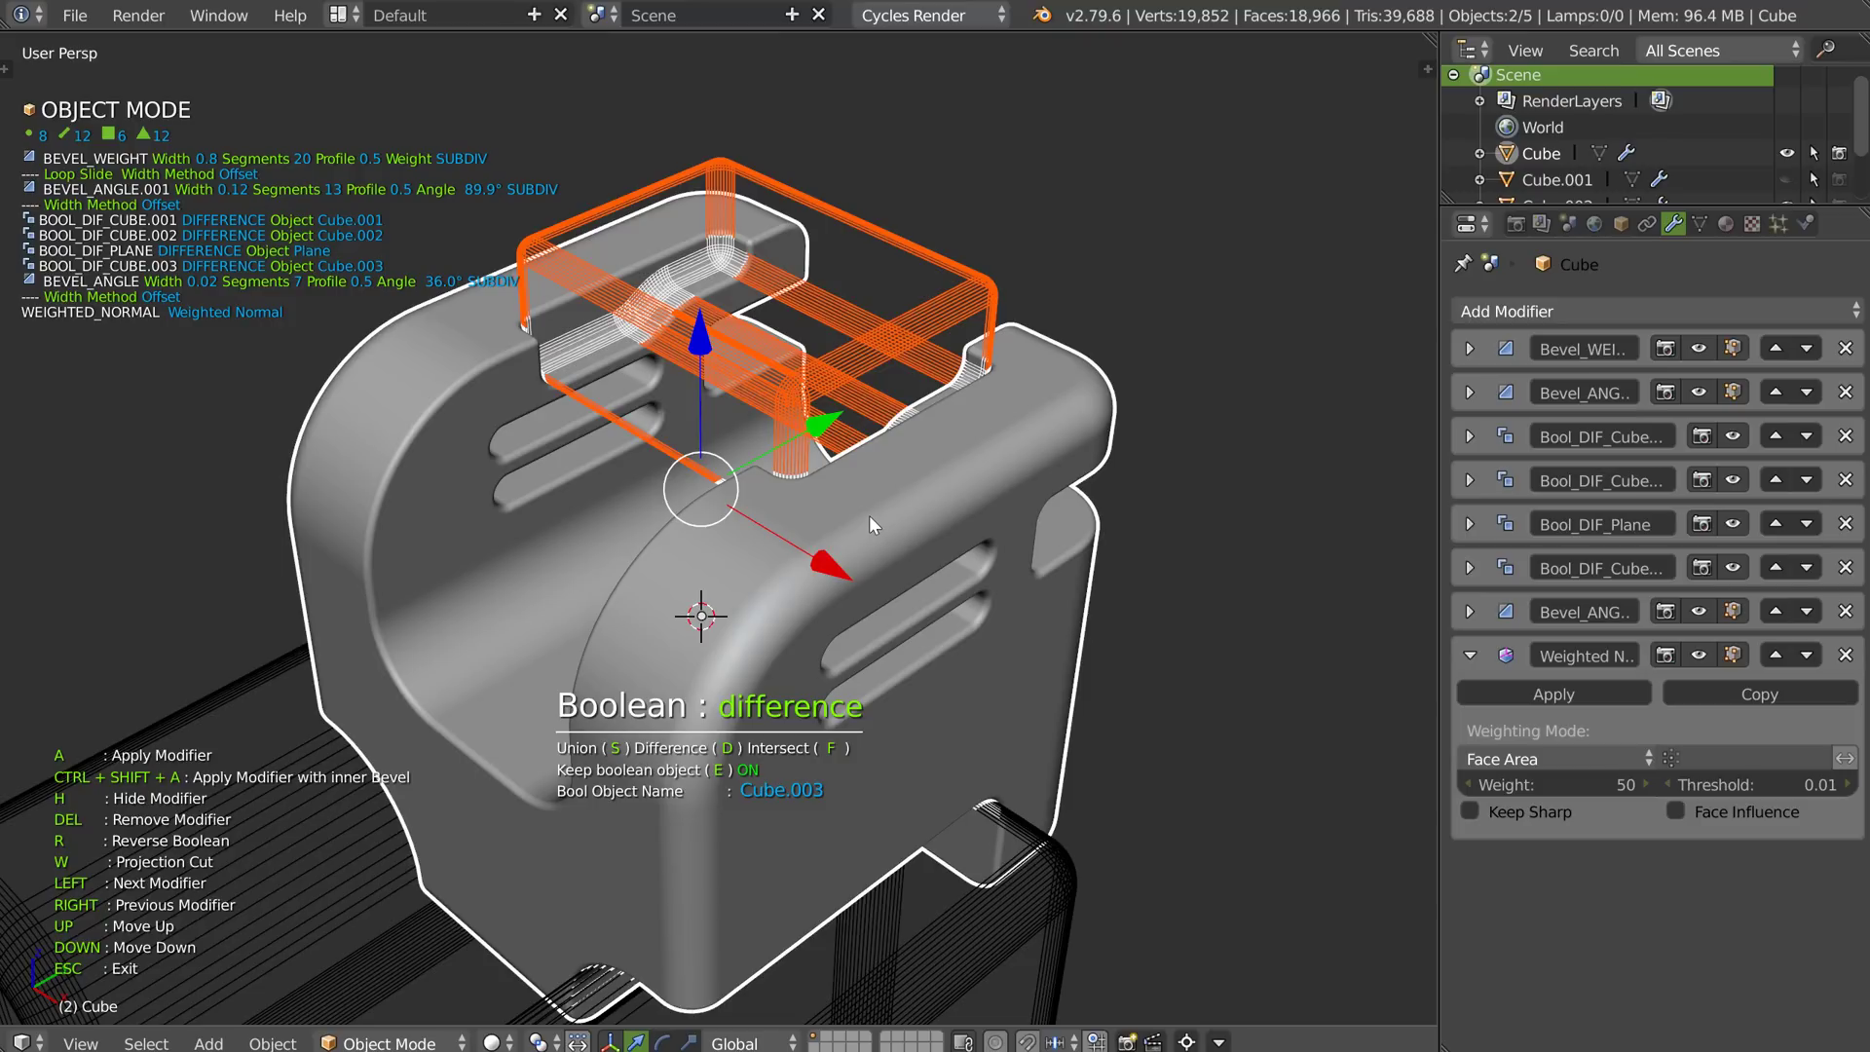
key("Escape")
Set the Cube.003 cutter's weight bevel width to 0.08 and its angle bevel width to about 0.07.
scroll(810, 285, "up", 3)
middle_click_drag(811, 284, 801, 263)
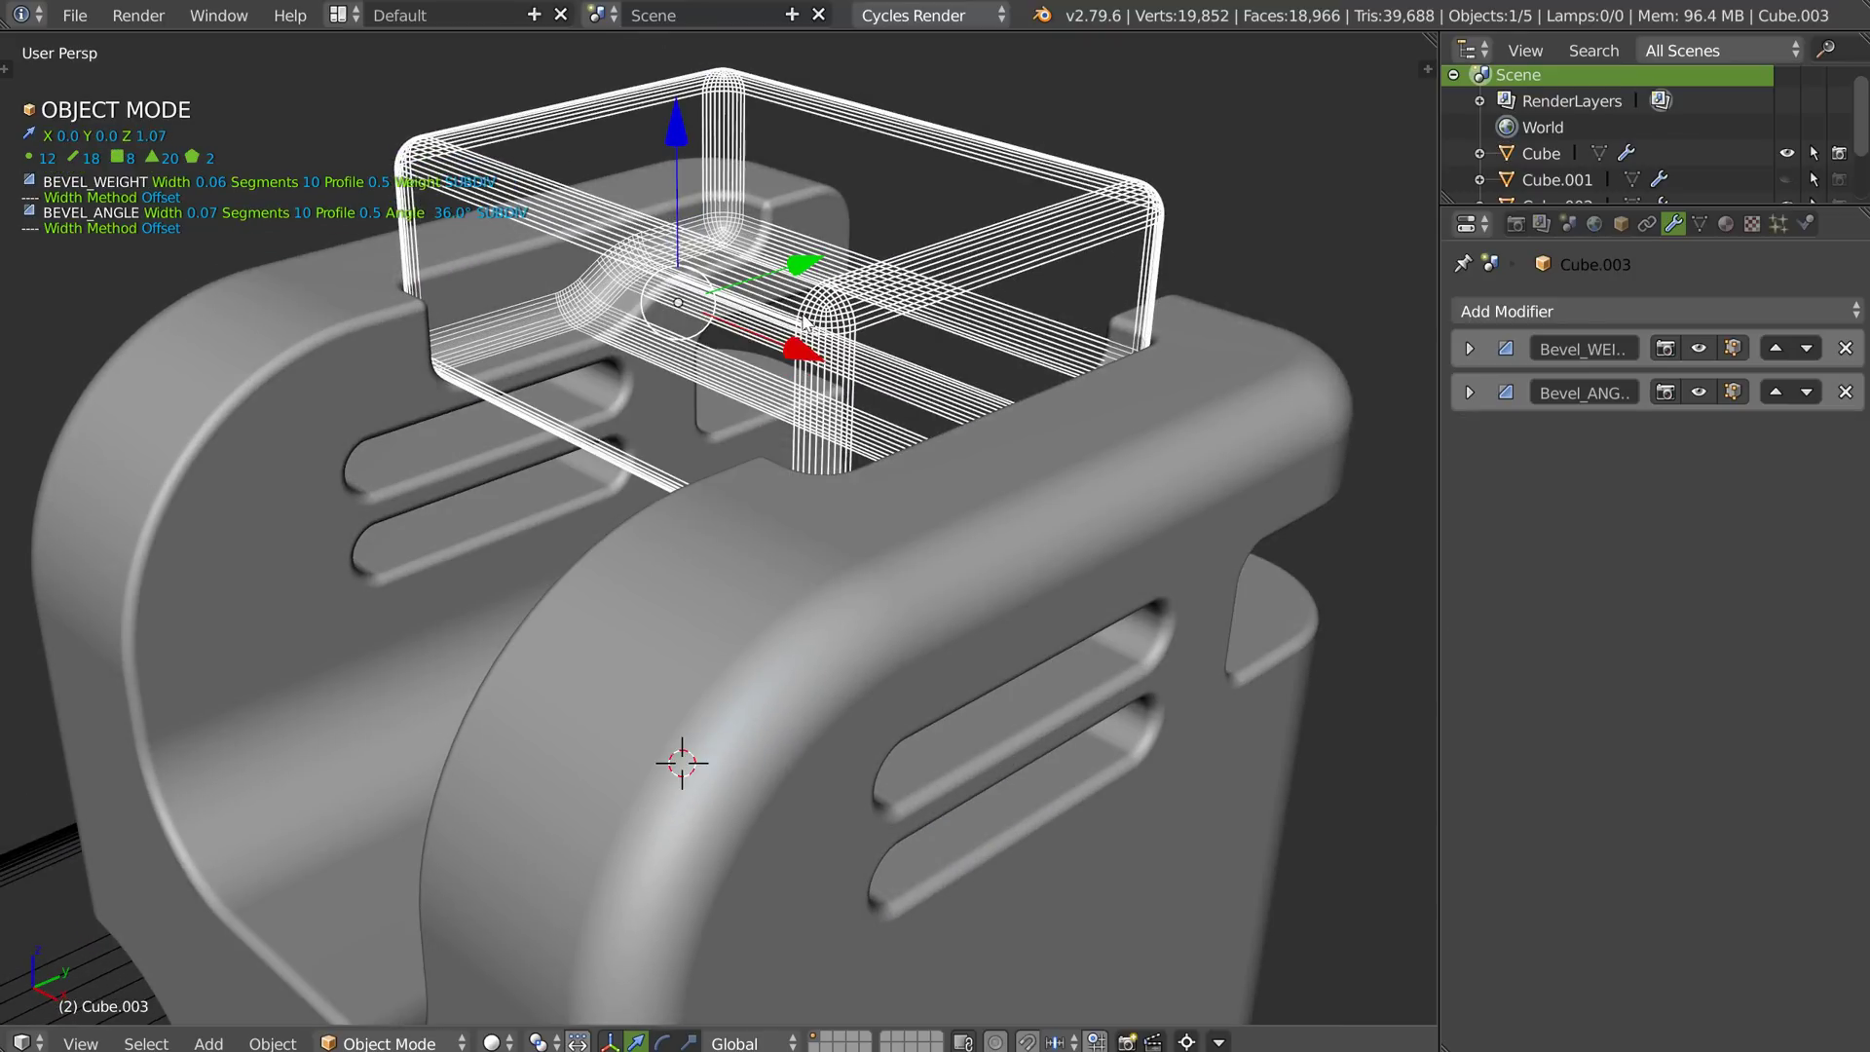
key("space")
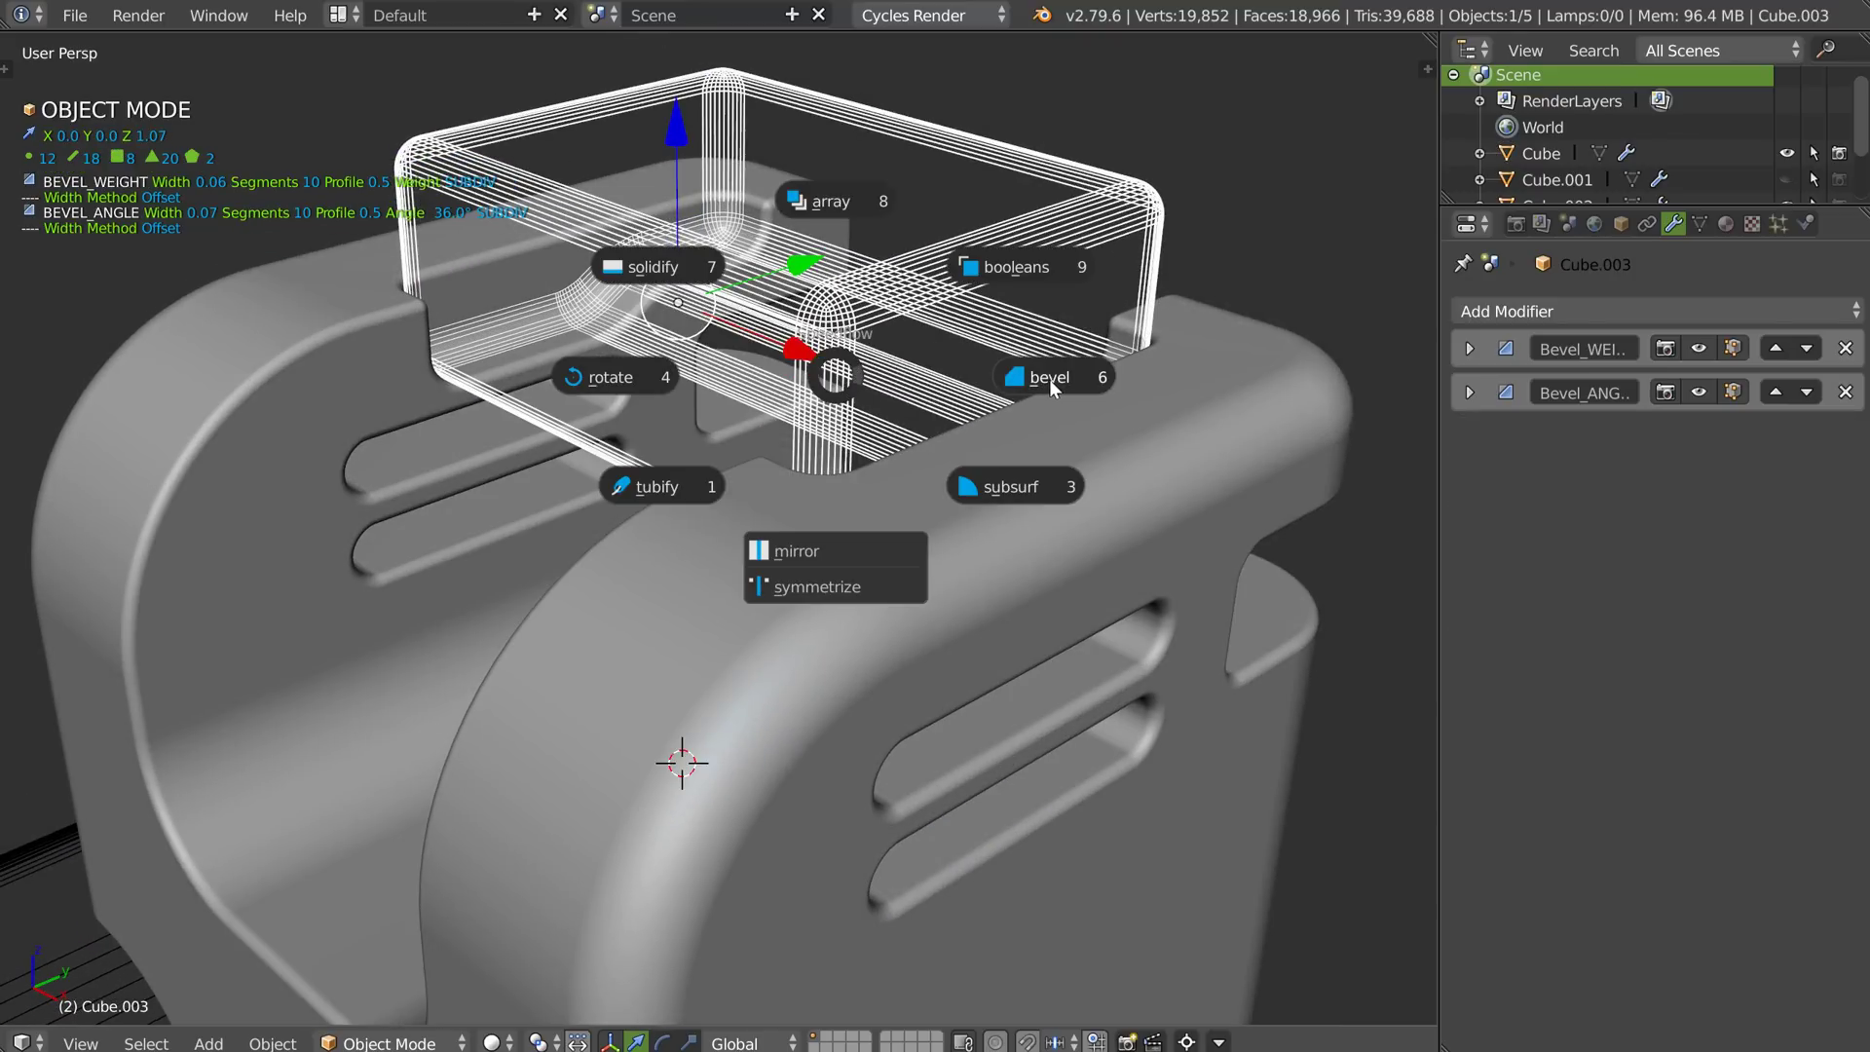
left_click(1049, 378)
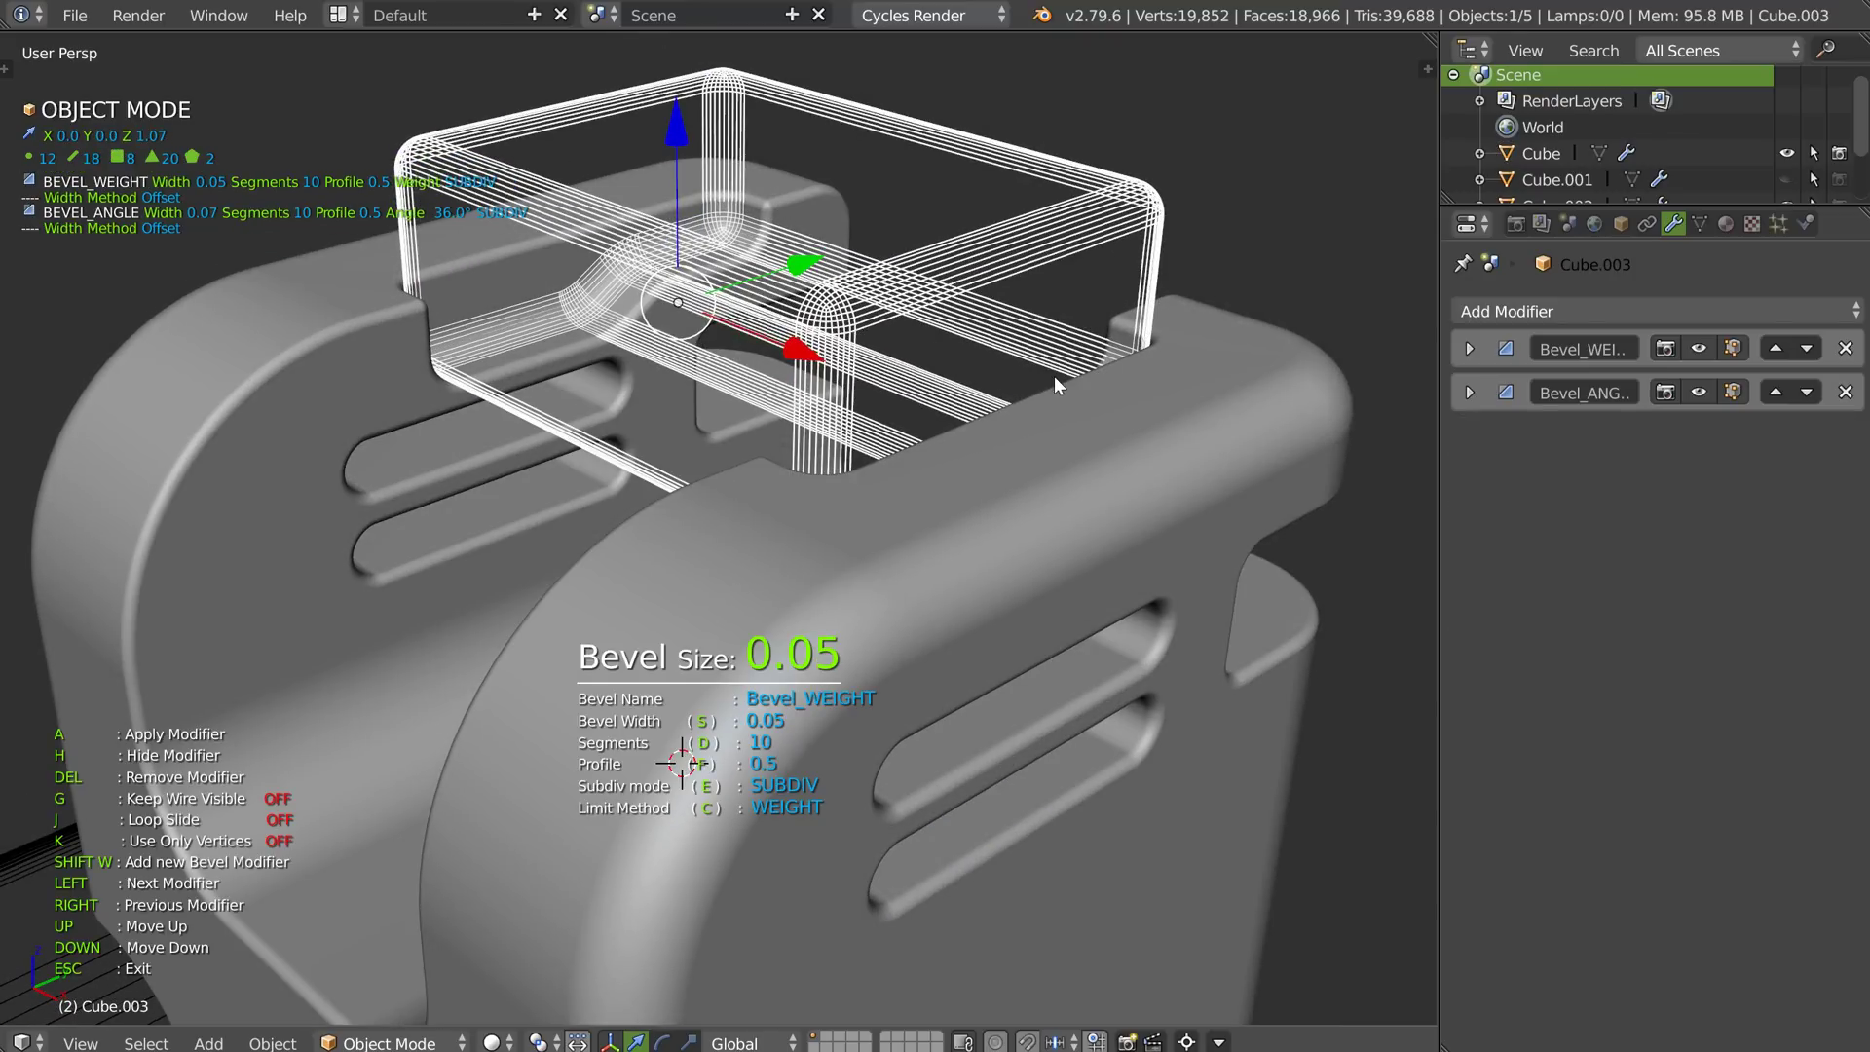
mouse_move(1083, 366)
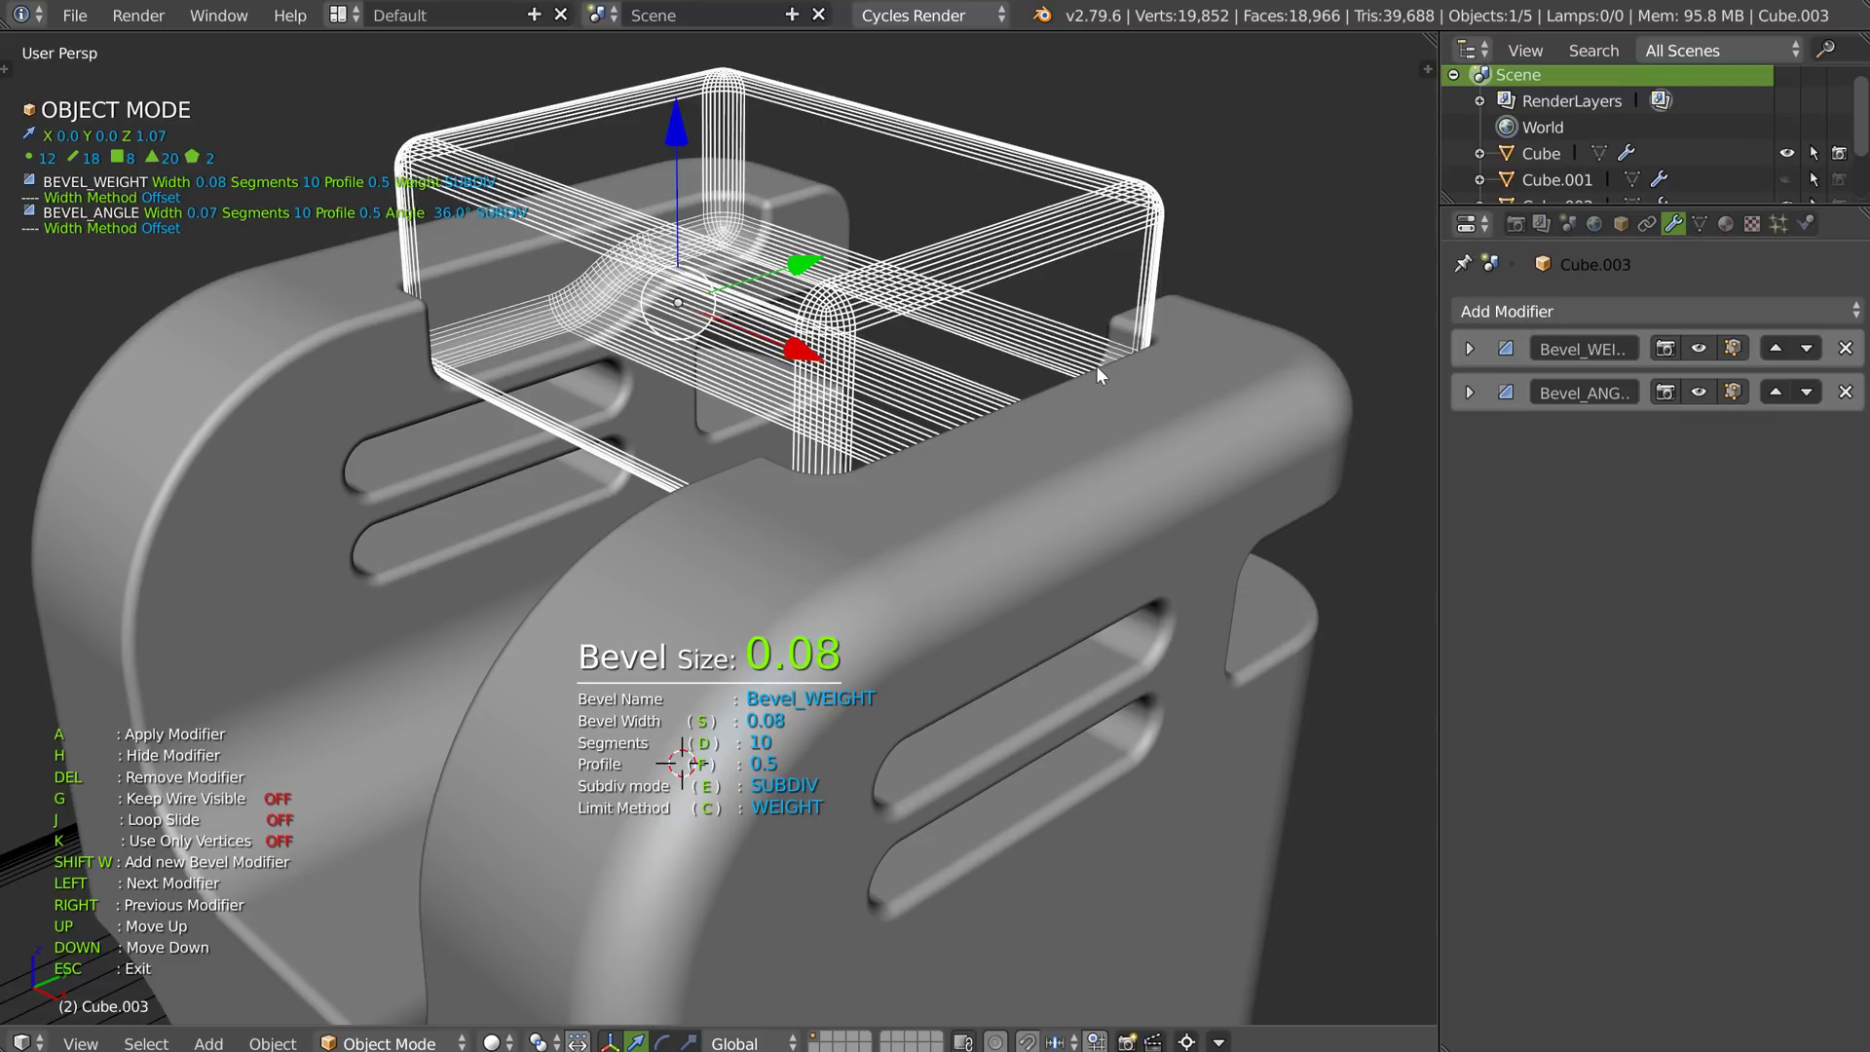
left_click(1101, 364)
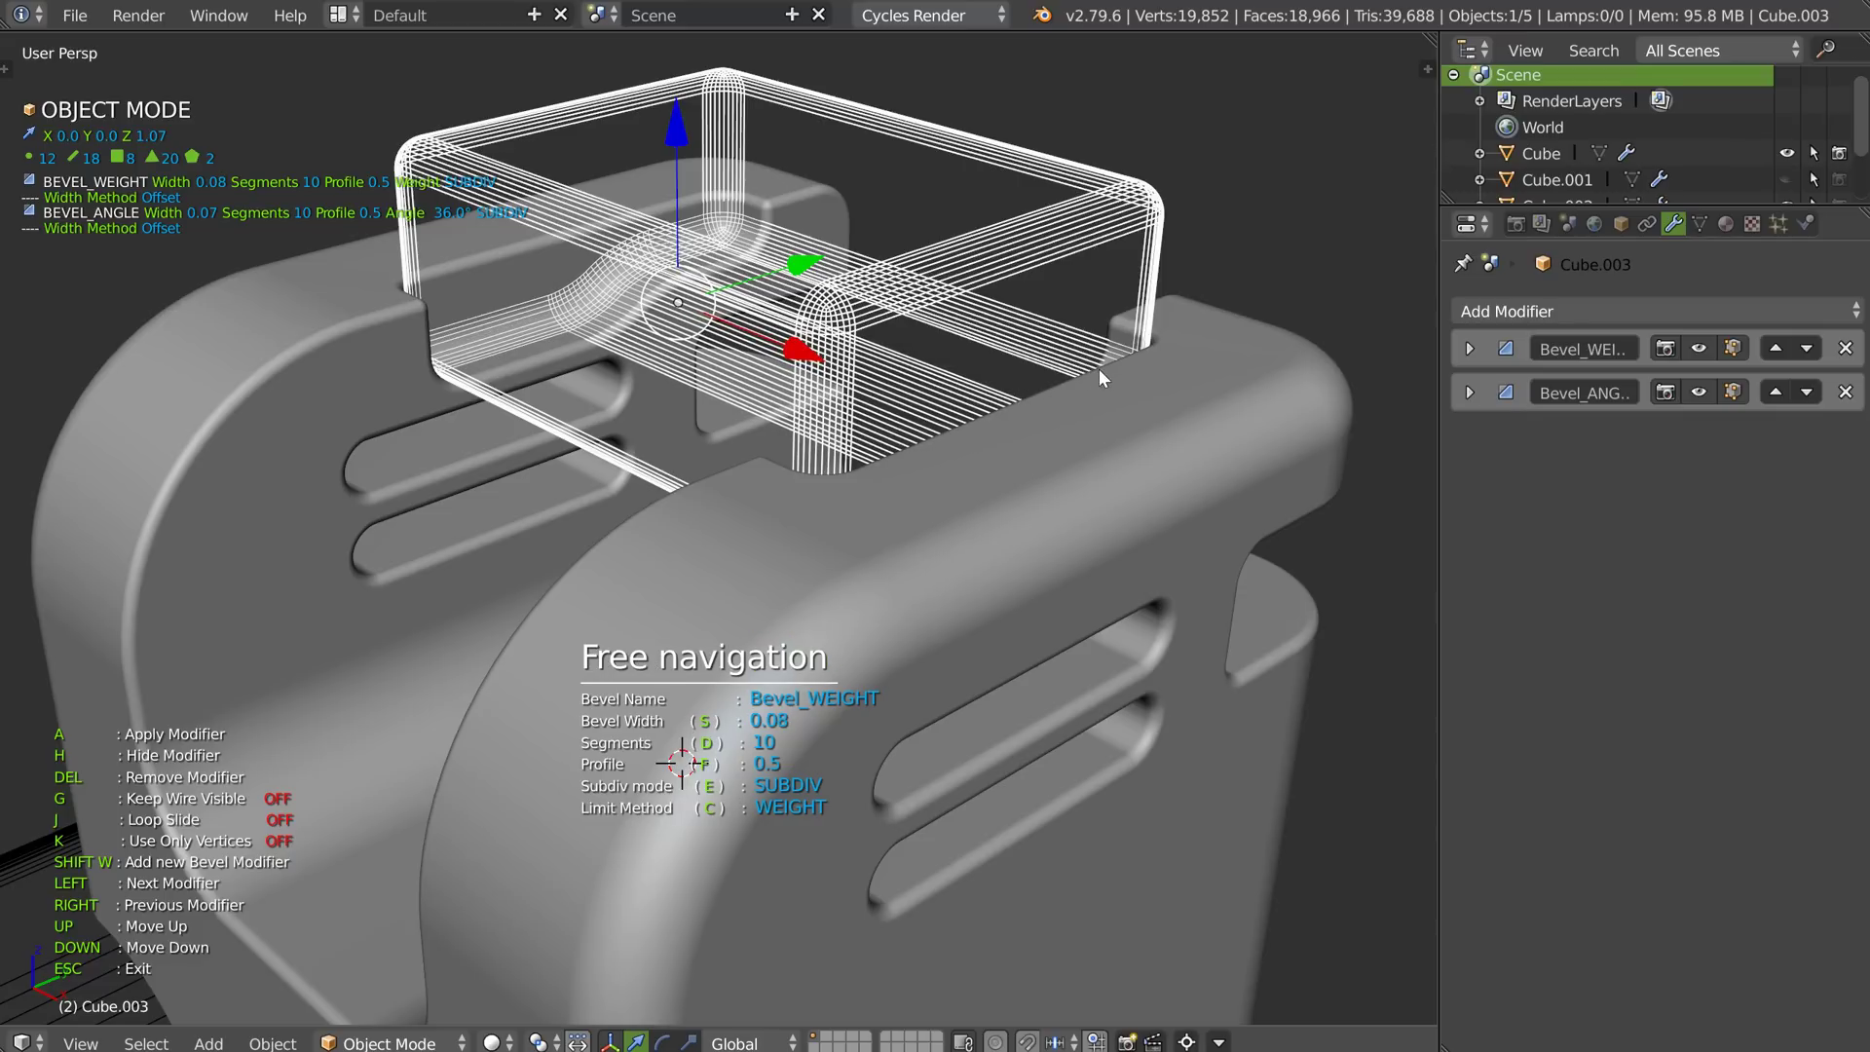
key("Left")
key("s")
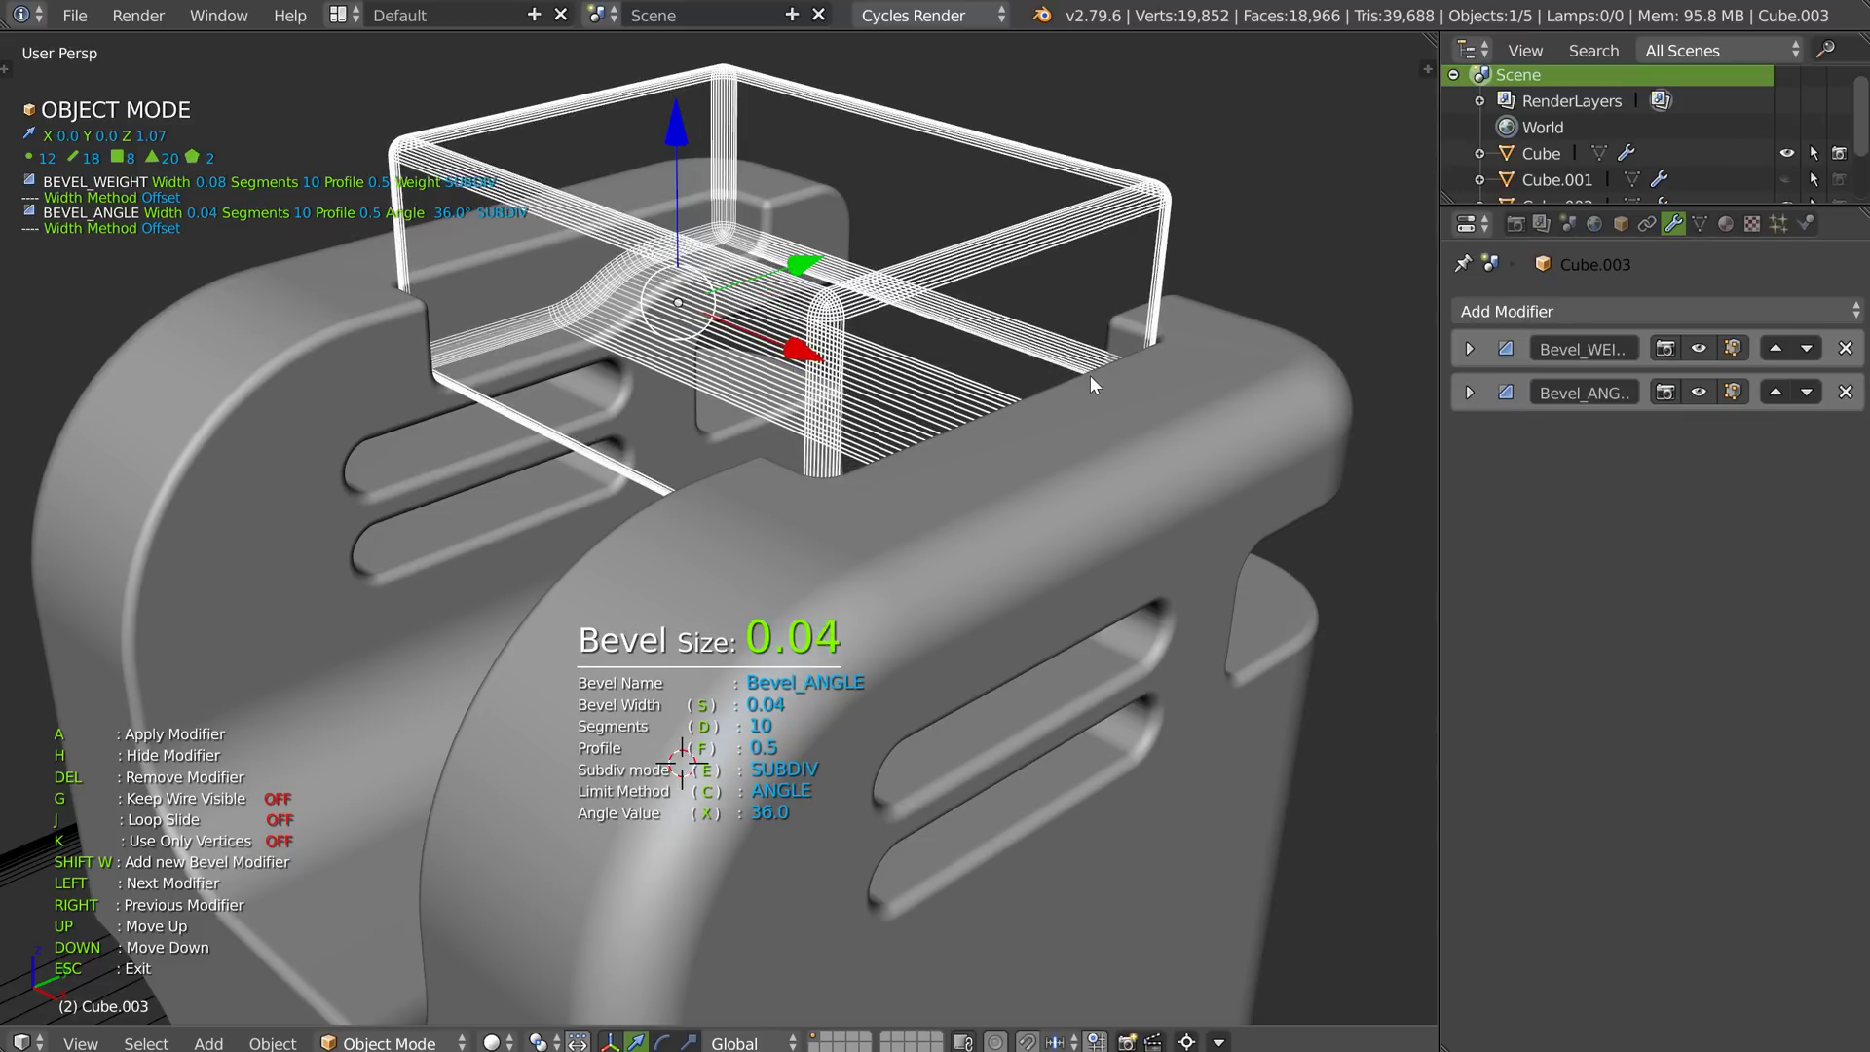
mouse_move(1099, 374)
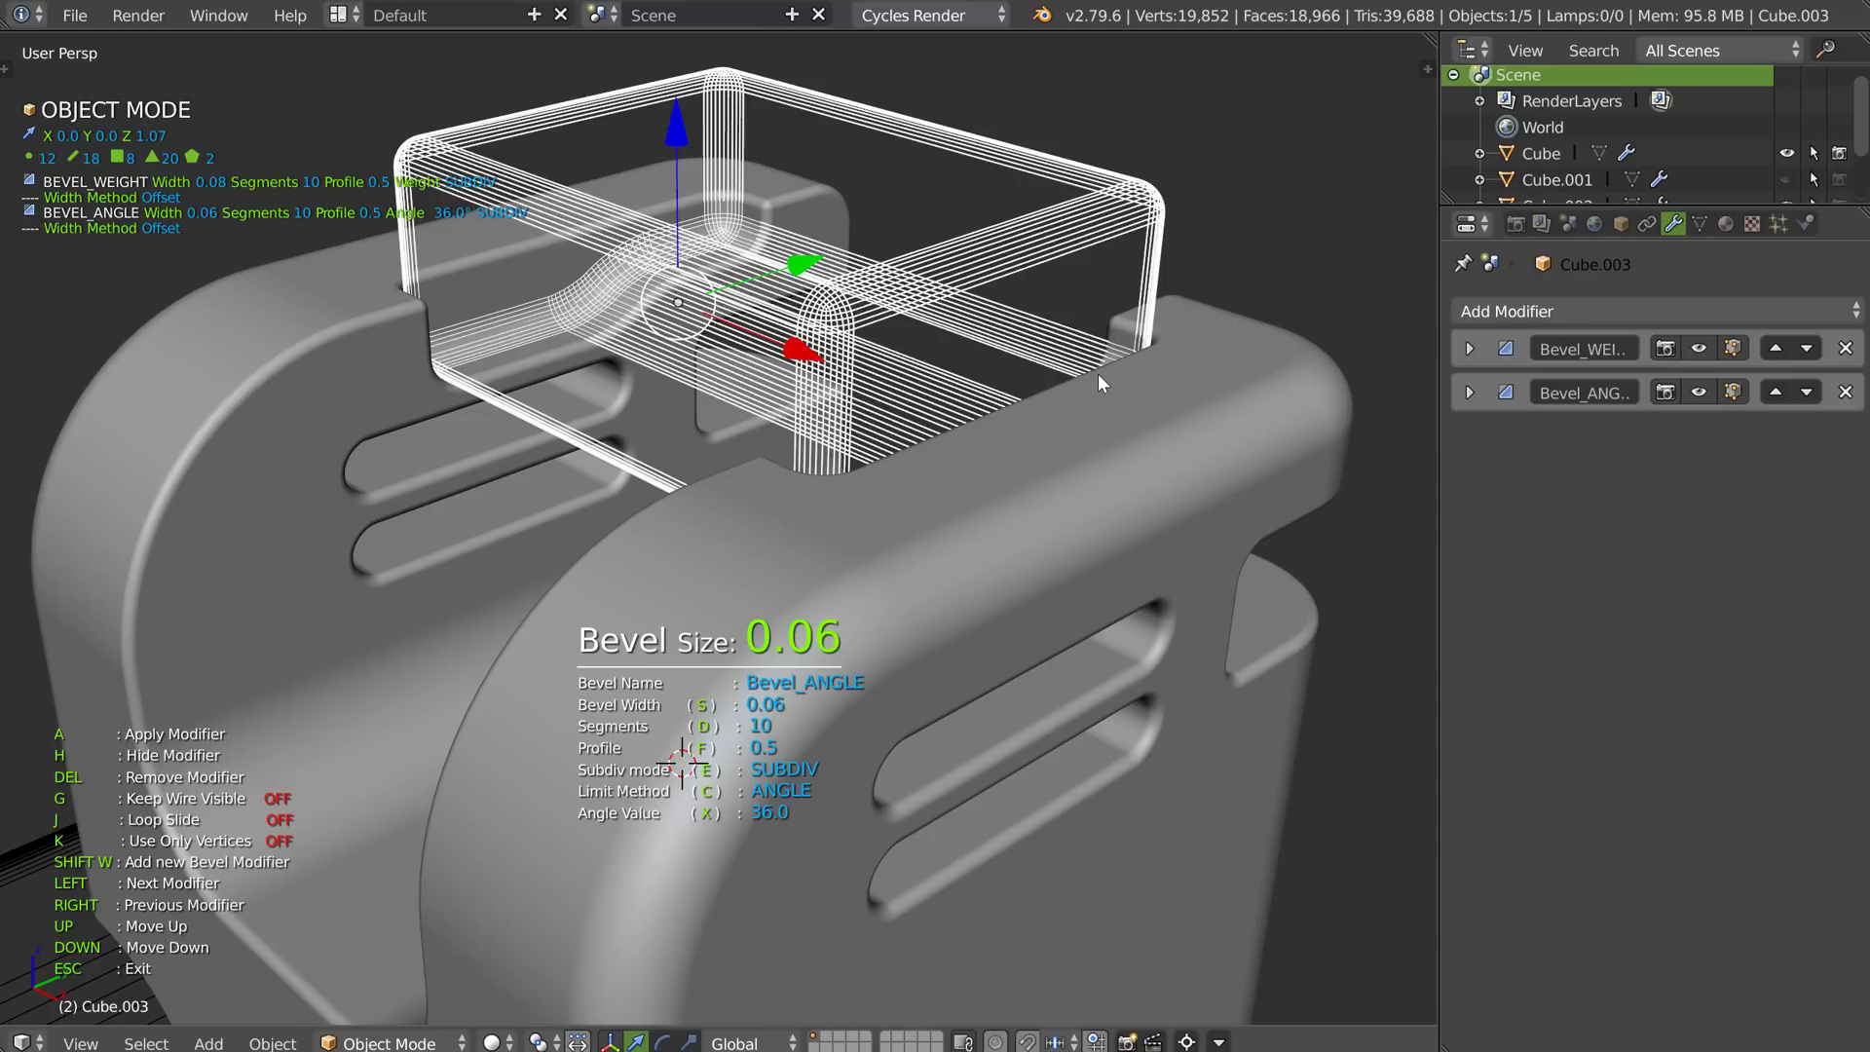
left_click(1095, 371)
key("Escape")
Select the main body and turn on its wireframe overlay with the Speedflow Bevel tool.
scroll(923, 435, "down", 5)
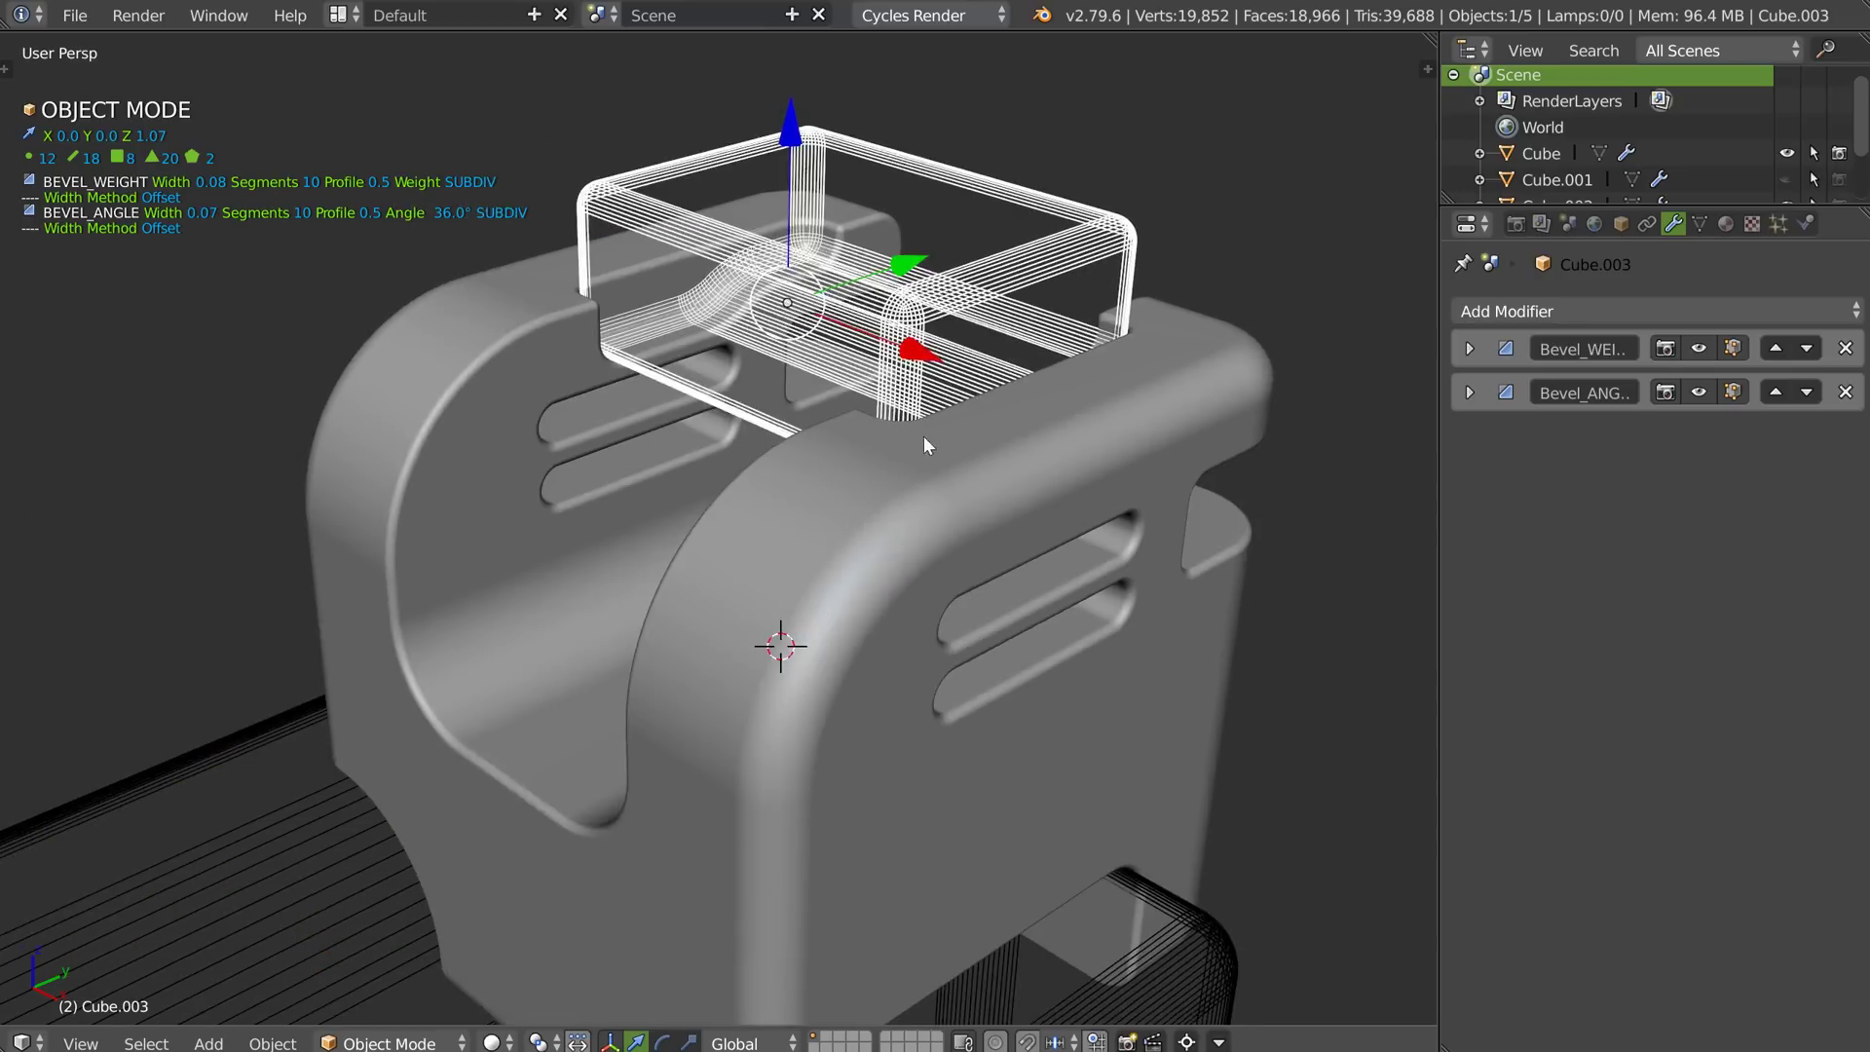
middle_click_drag(840, 524, 593, 627)
right_click(846, 529)
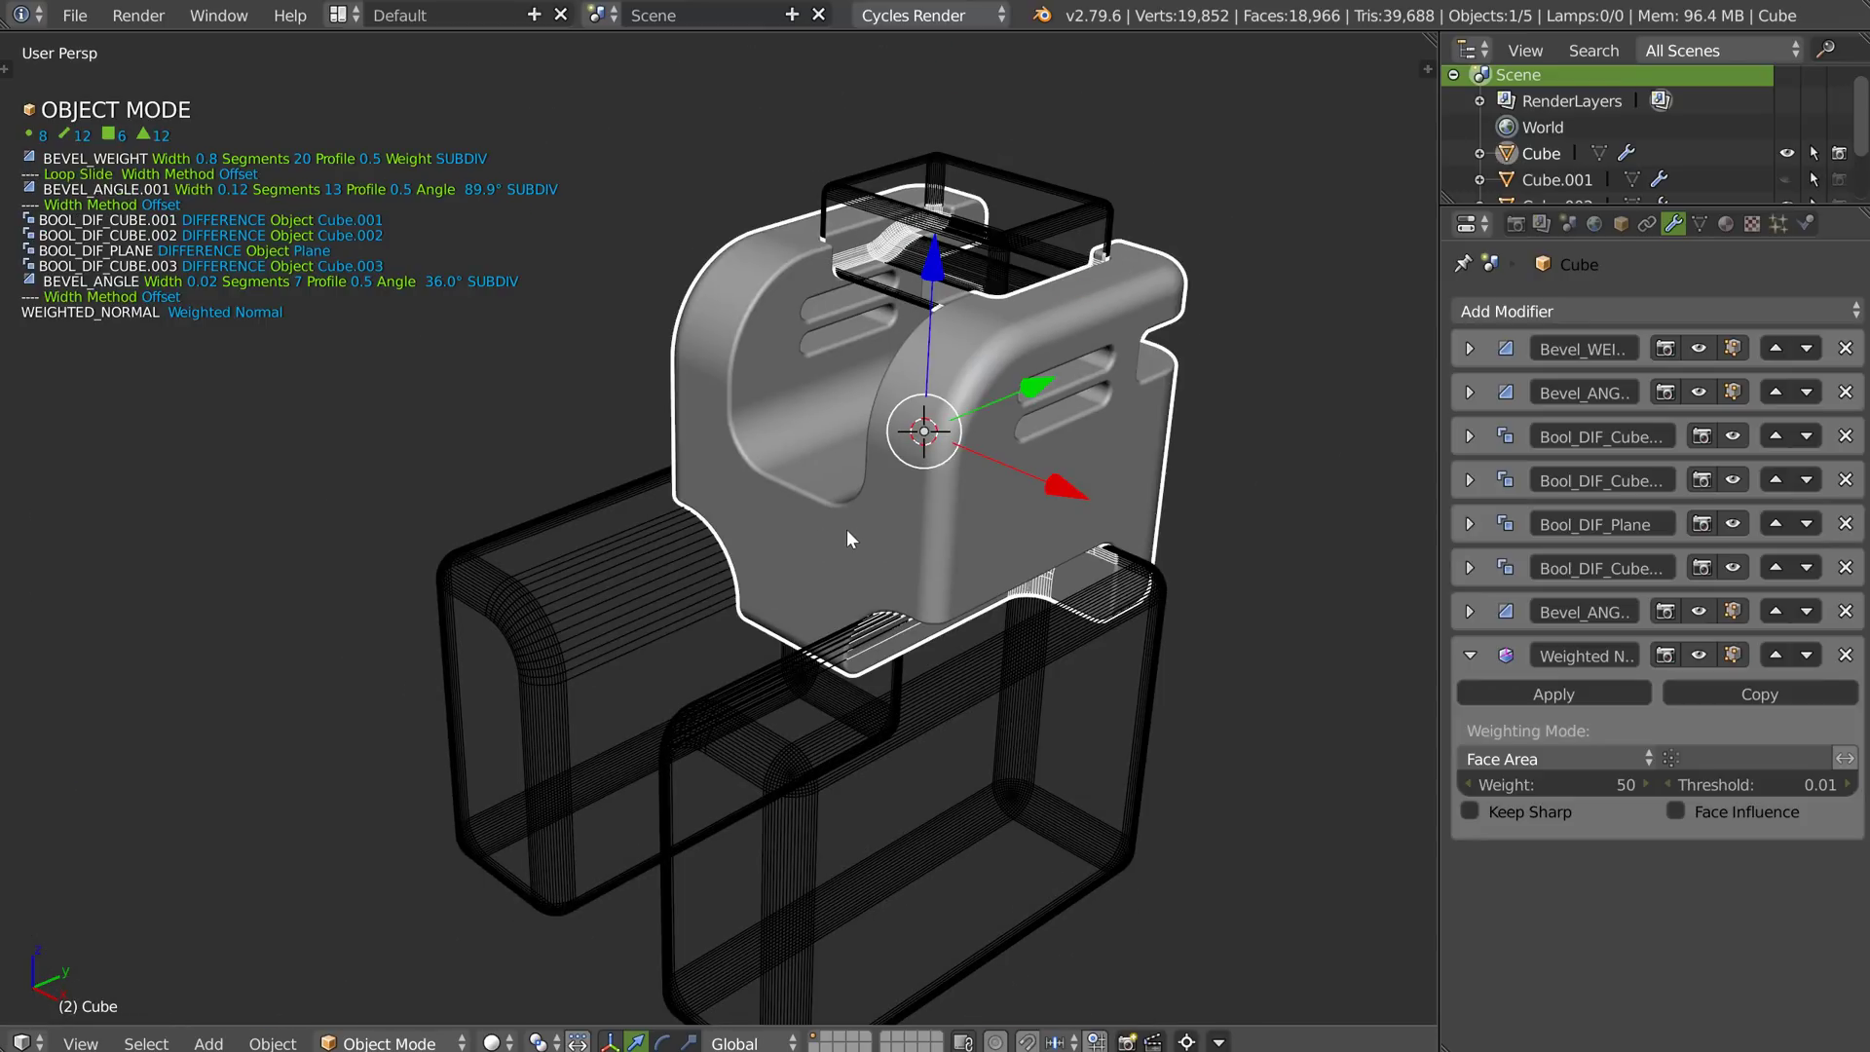
key("space")
left_click(1060, 559)
middle_click_drag(1038, 477, 890, 497, "shift")
mouse_move(891, 496)
middle_mouse_down("ctrl")
mouse_move(873, 372)
mouse_move(827, 462)
mouse_move(775, 412)
middle_mouse_up("ctrl")
key("z")
key("z")
left_click(1013, 443)
middle_click_drag(1065, 442, 970, 427)
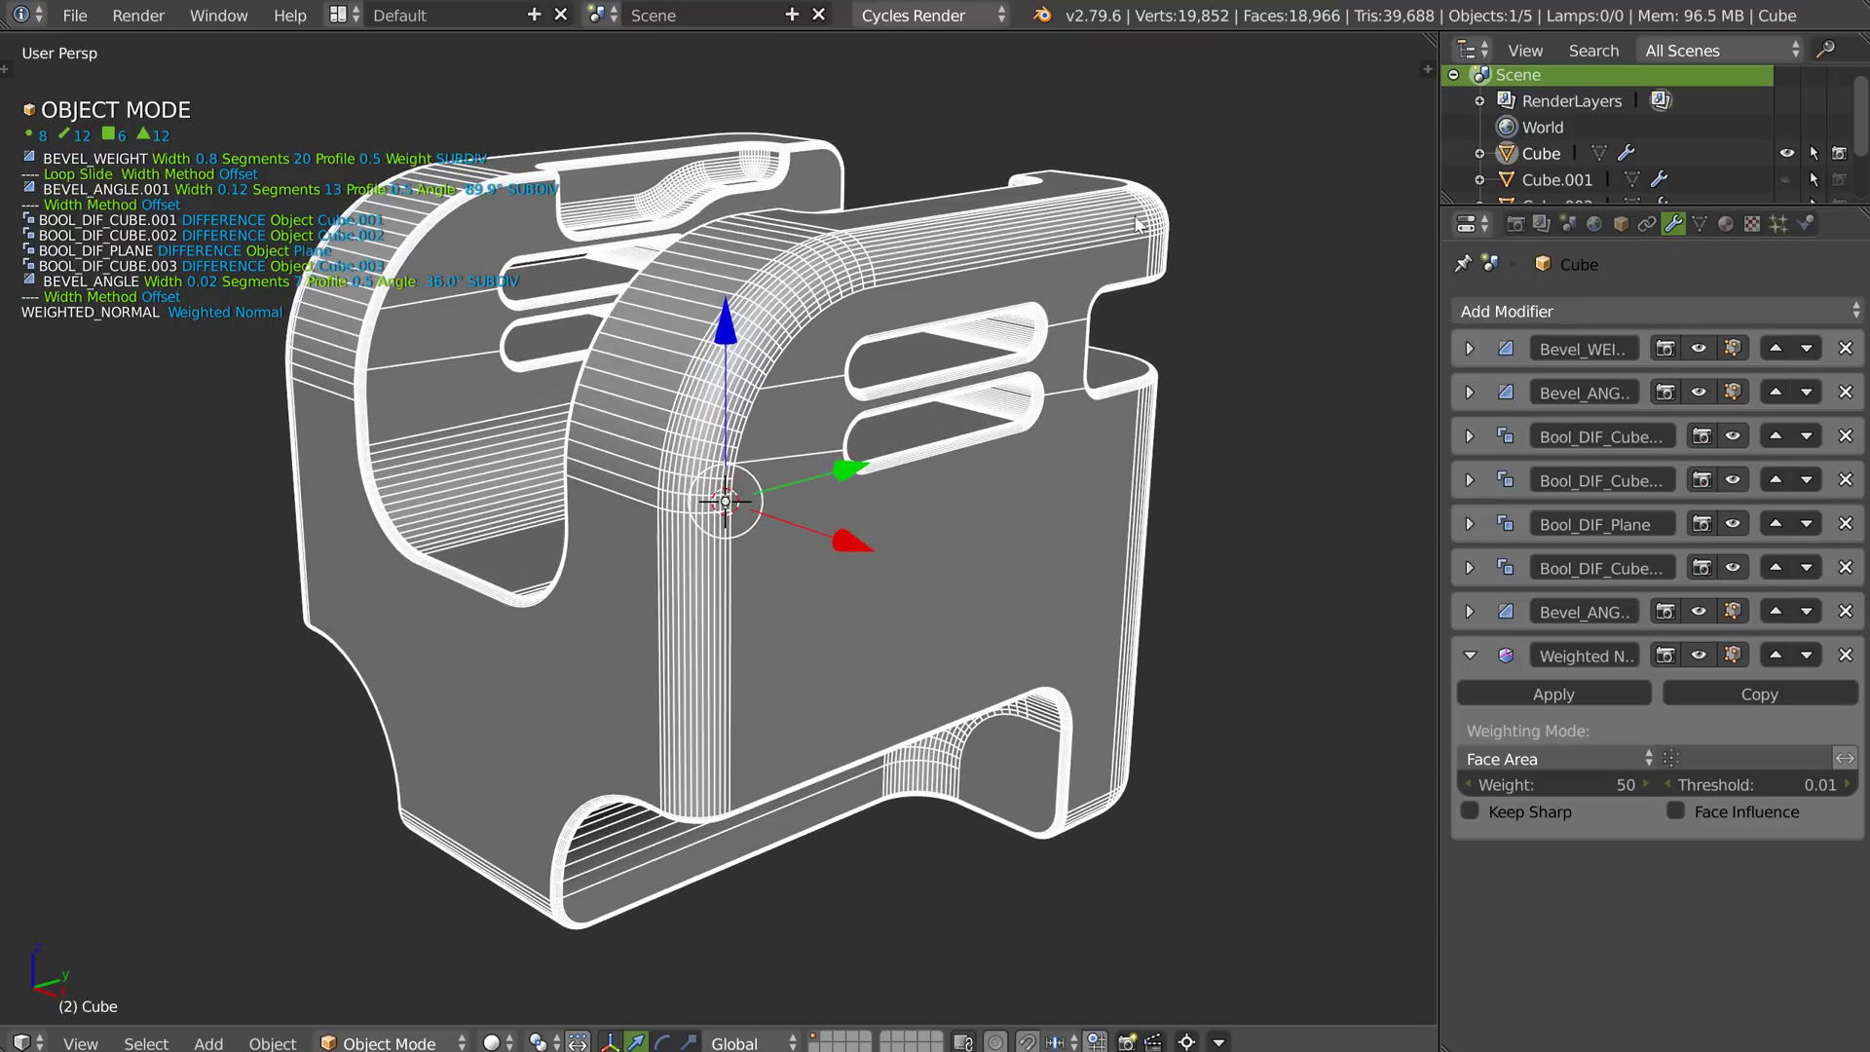
Collapse the Weighted Normal settings and add a Triangulate modifier after it on the main body.
left_click(1470, 654)
left_click(1534, 312)
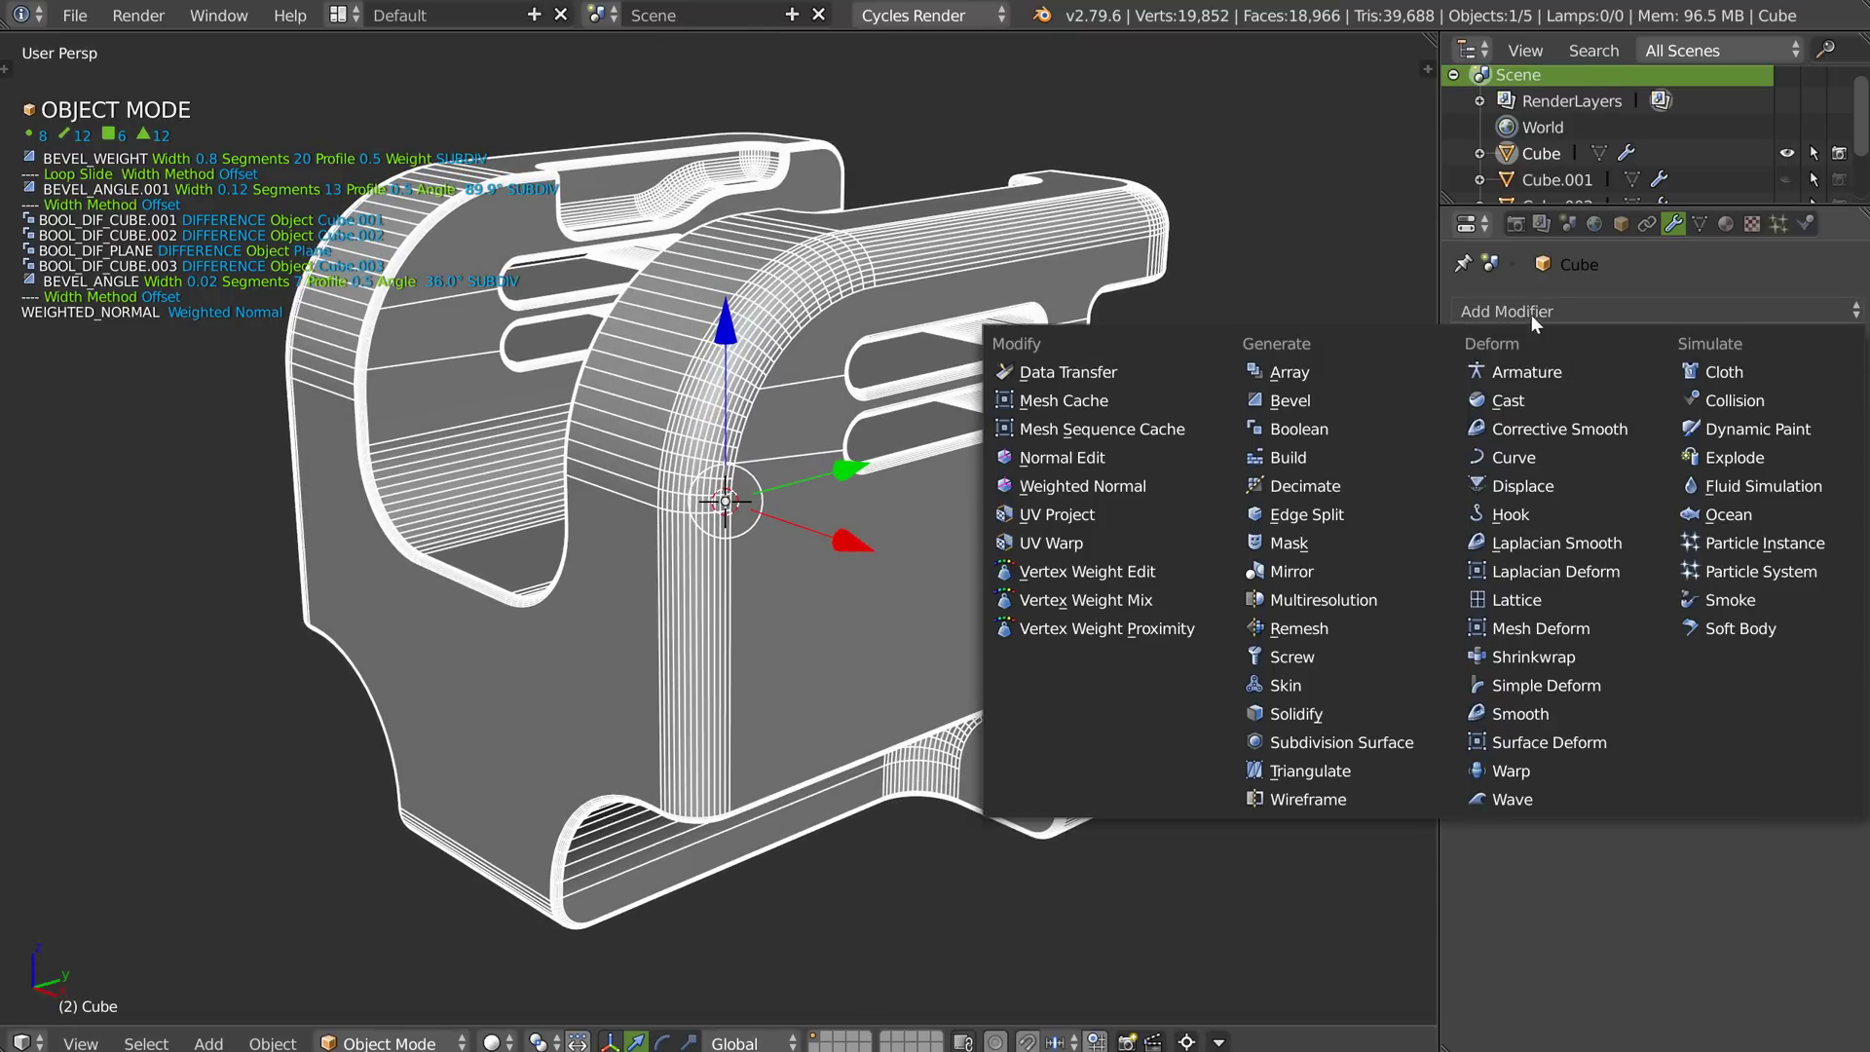
left_click(1297, 768)
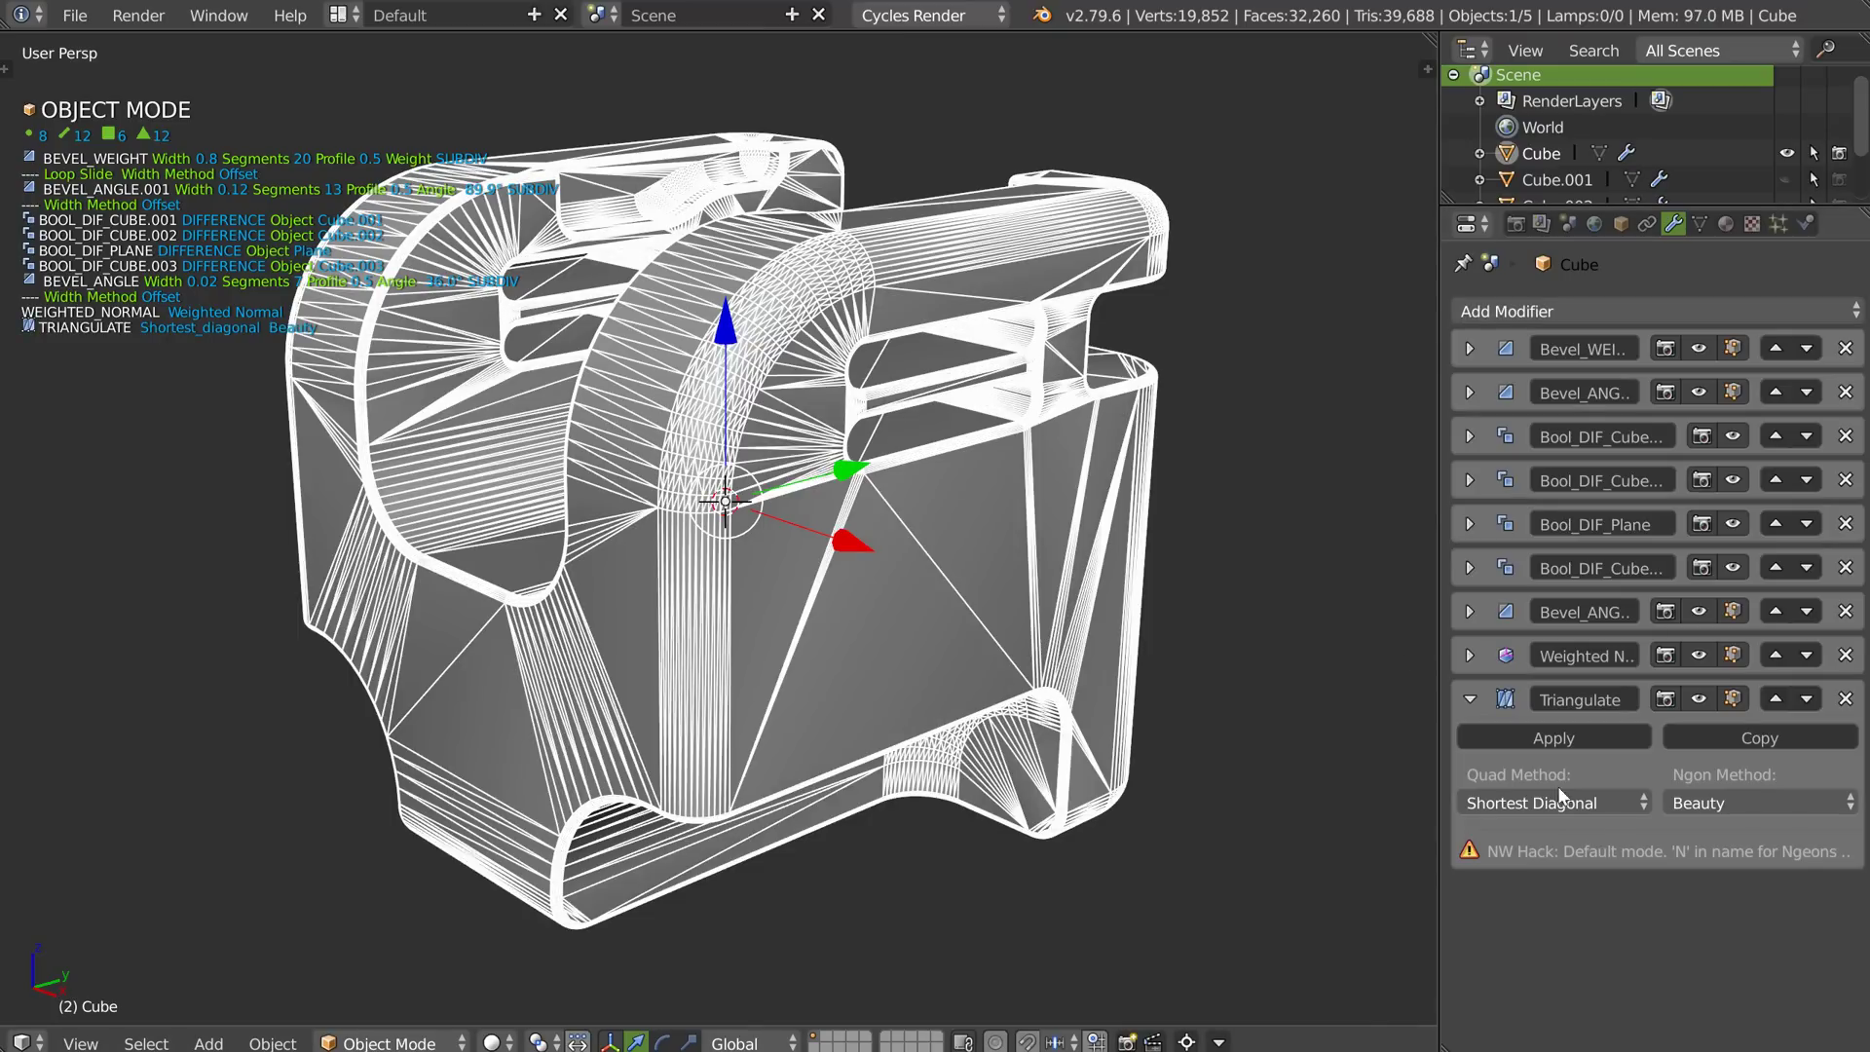
middle_click_drag(679, 461, 871, 291)
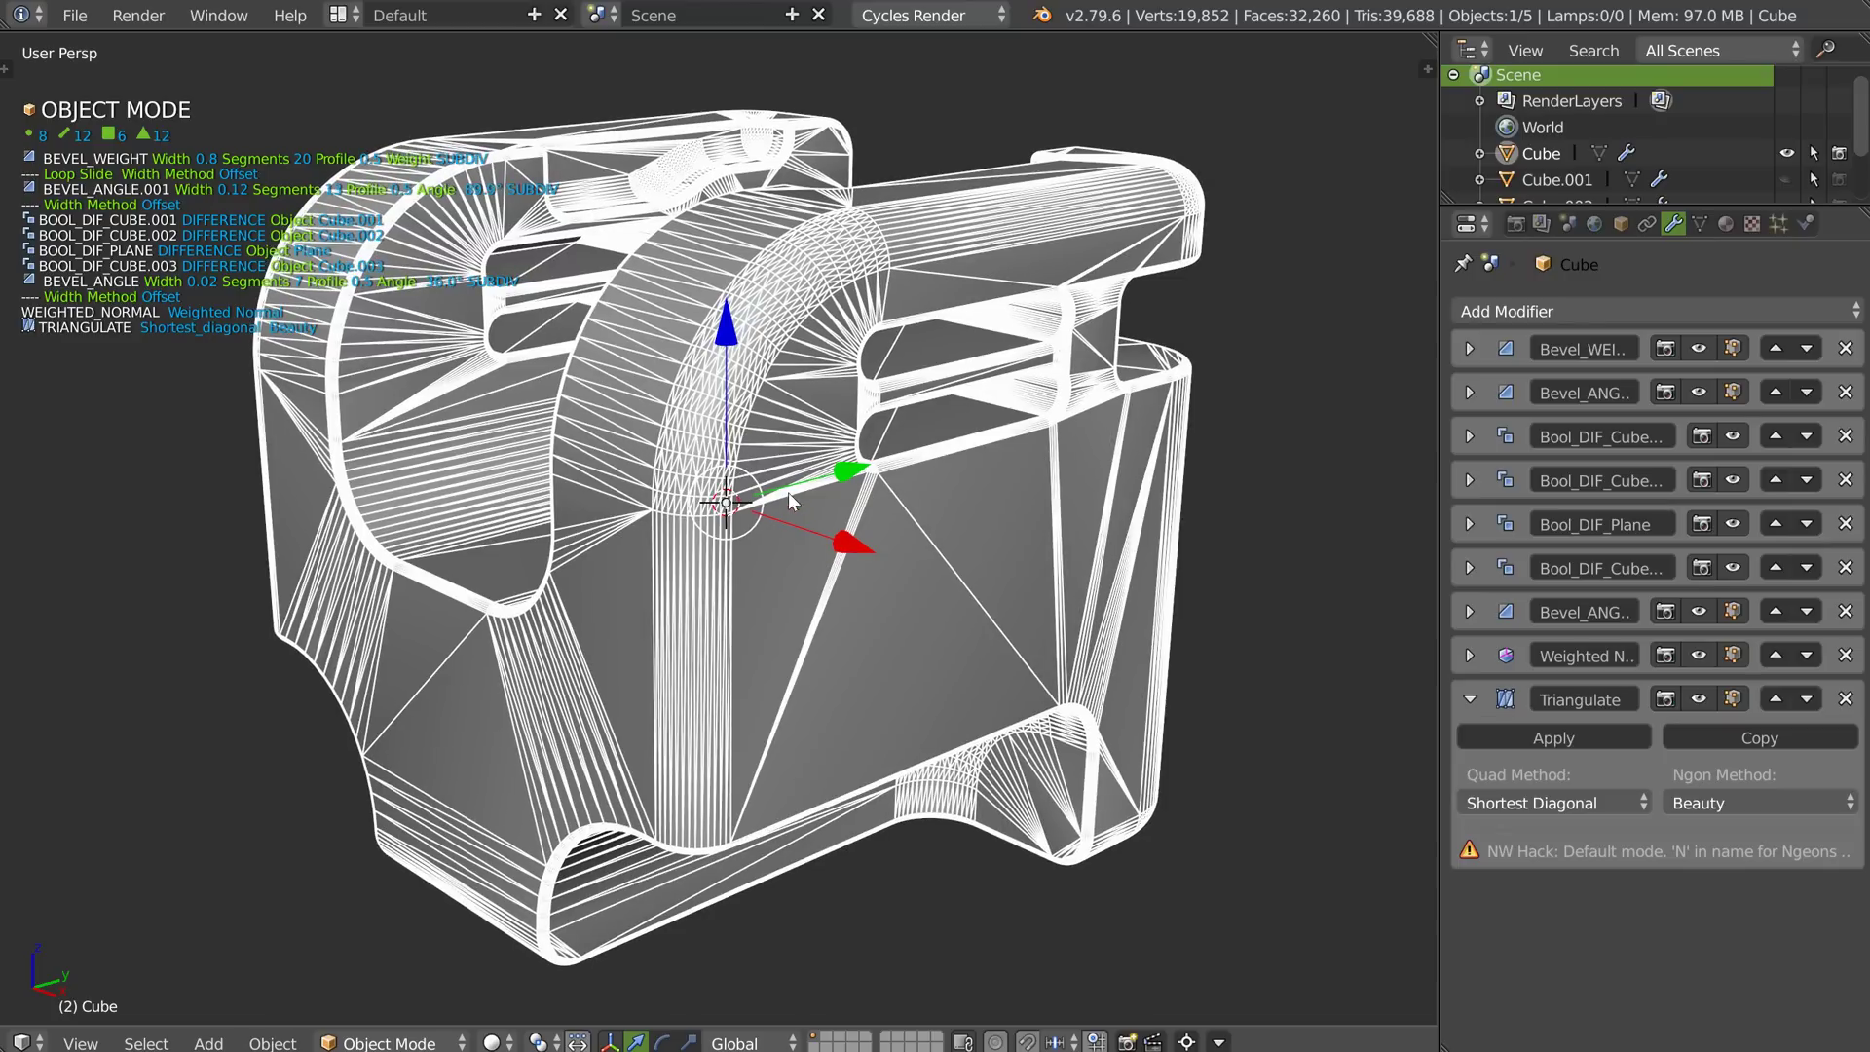
Rename the main body's Triangulate modifier to TriangulateN for n-gon mode and toggle its viewport visibility to compare the effect.
left_click(1580, 699)
key("End")
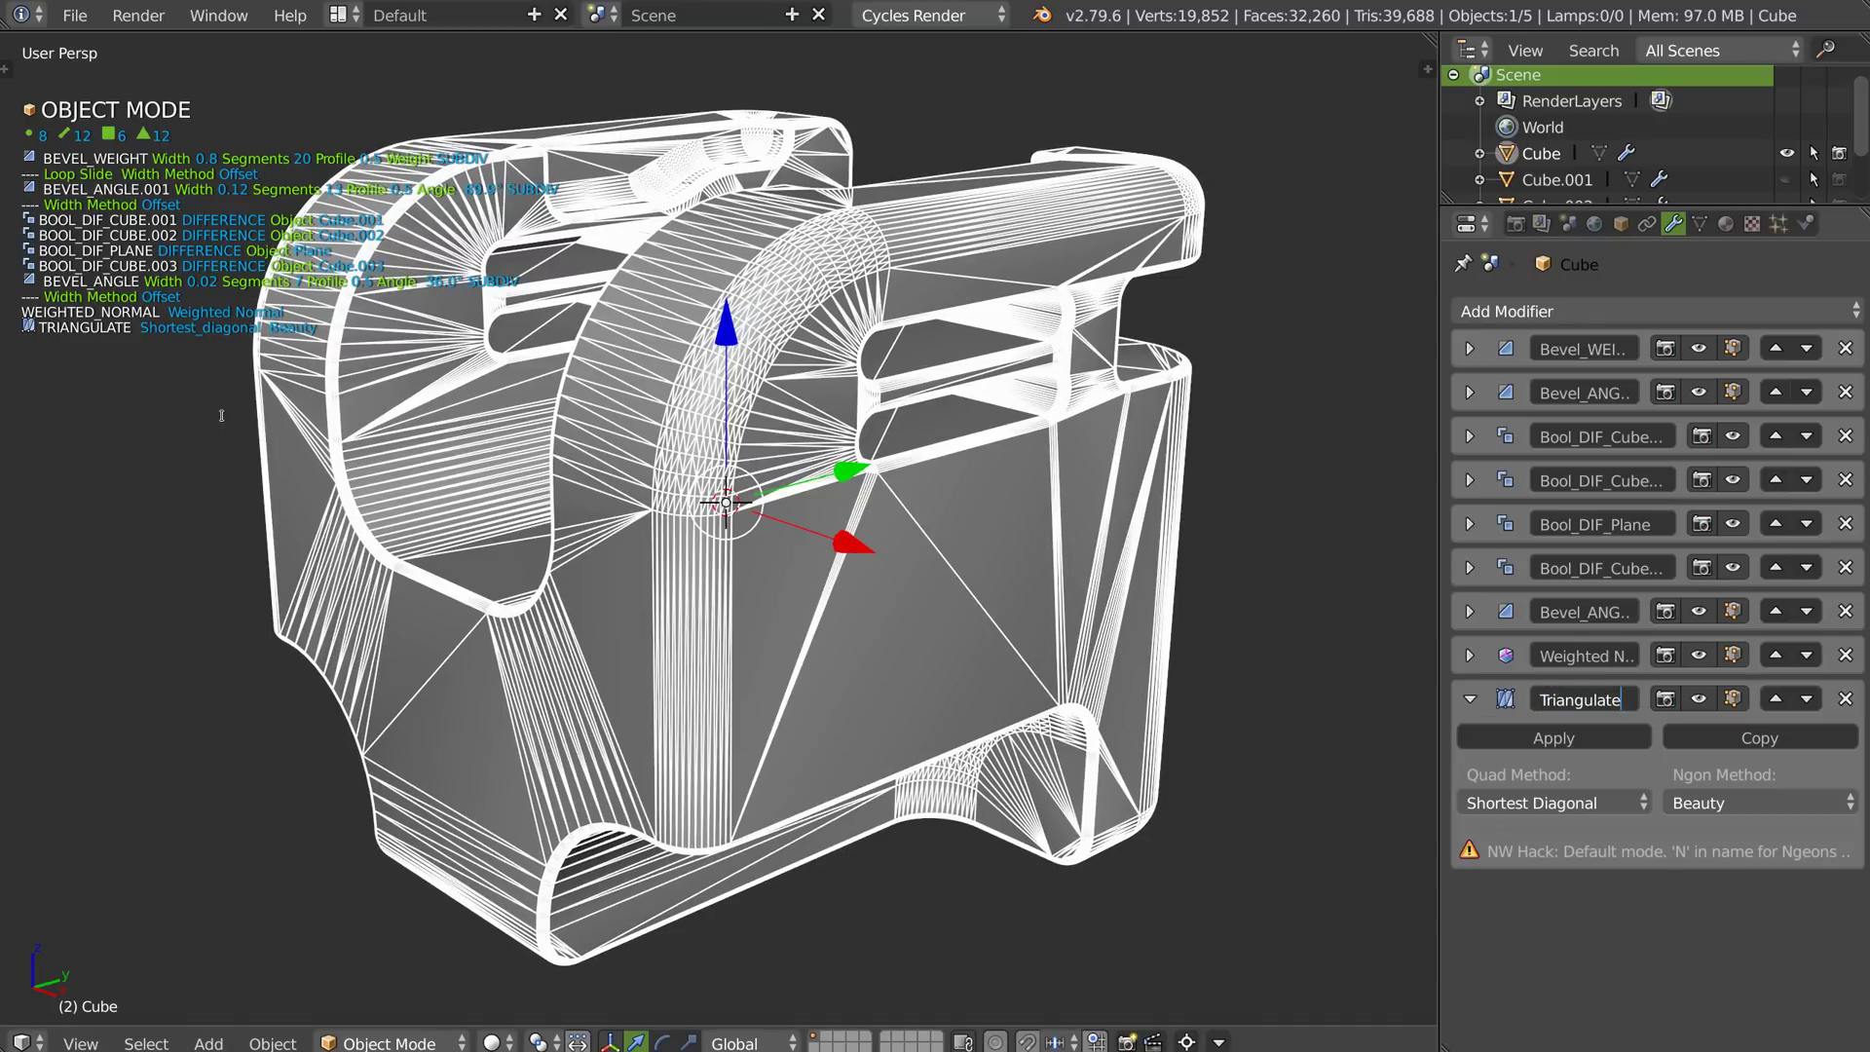
key("Return")
left_click(1704, 699)
left_click(1708, 694)
middle_click_drag(994, 435, 795, 468)
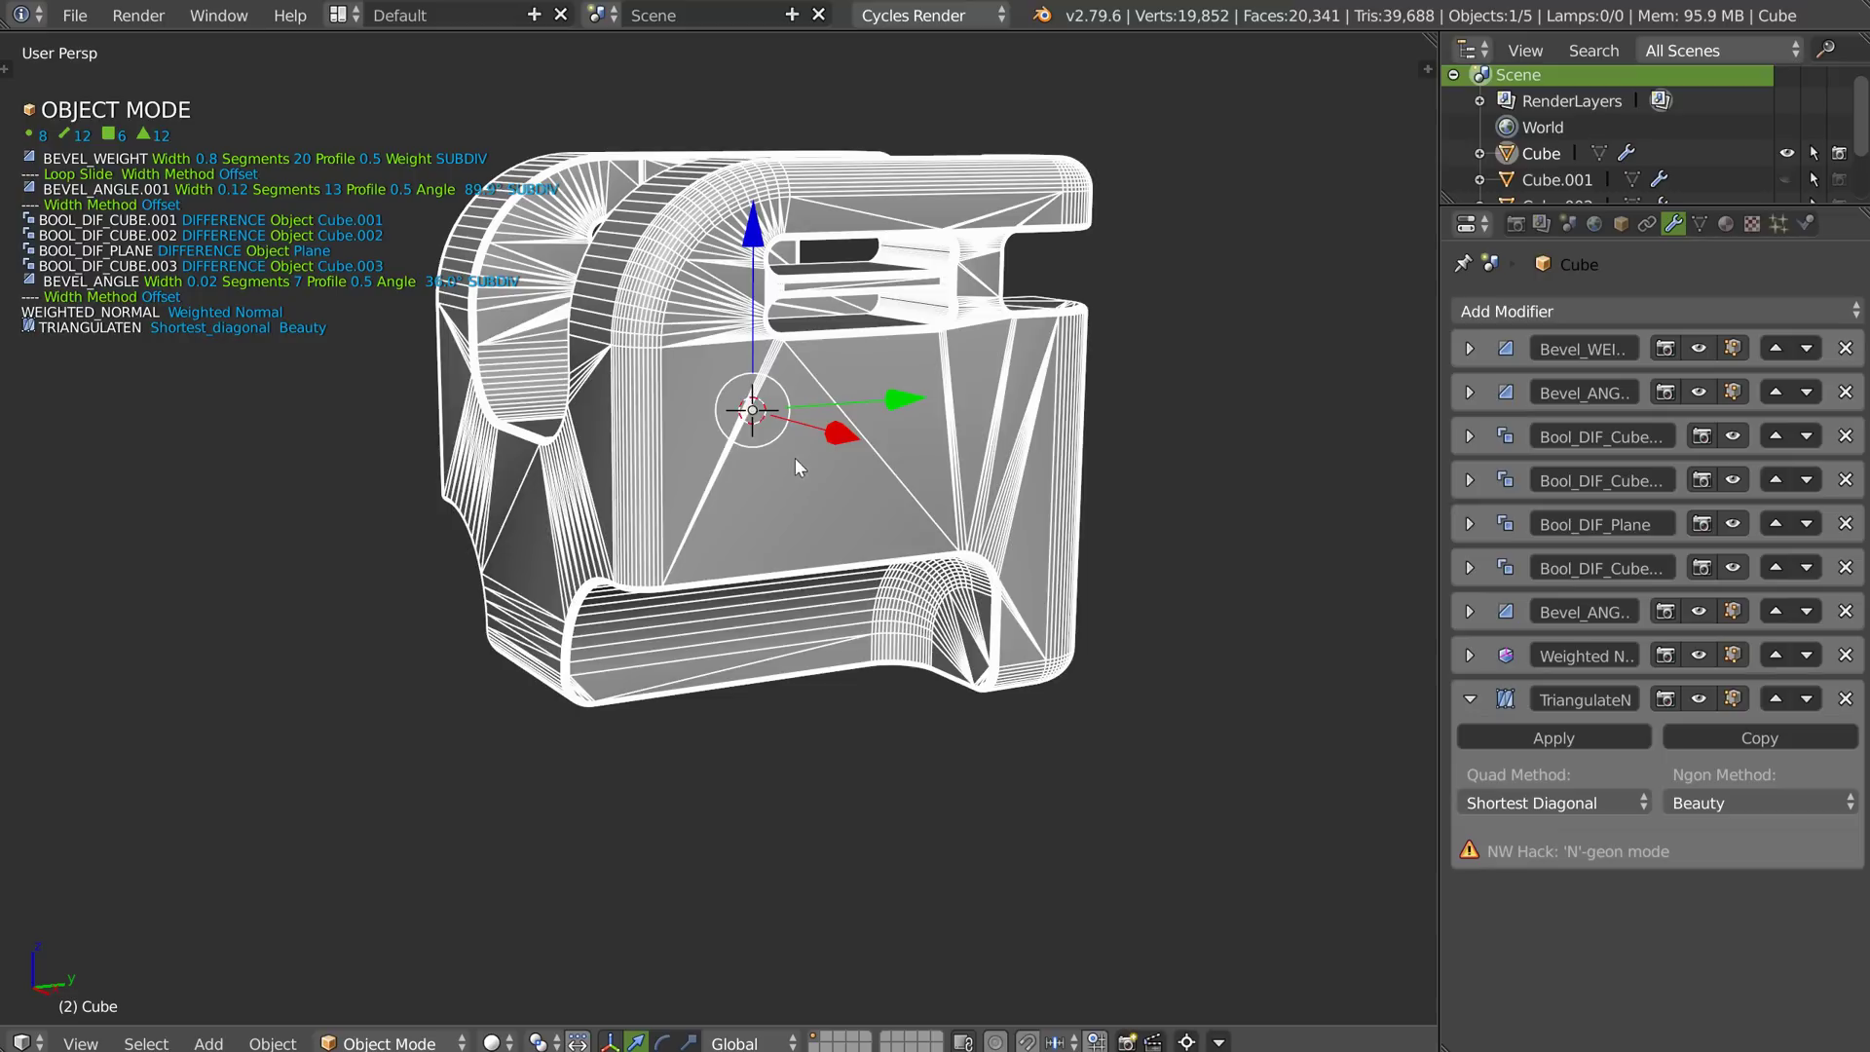
Cycle through the main body's boolean cutters with the Speedflow Boolean tool, hide the shown cutter again and reselect the body.
key("q")
left_click(966, 481)
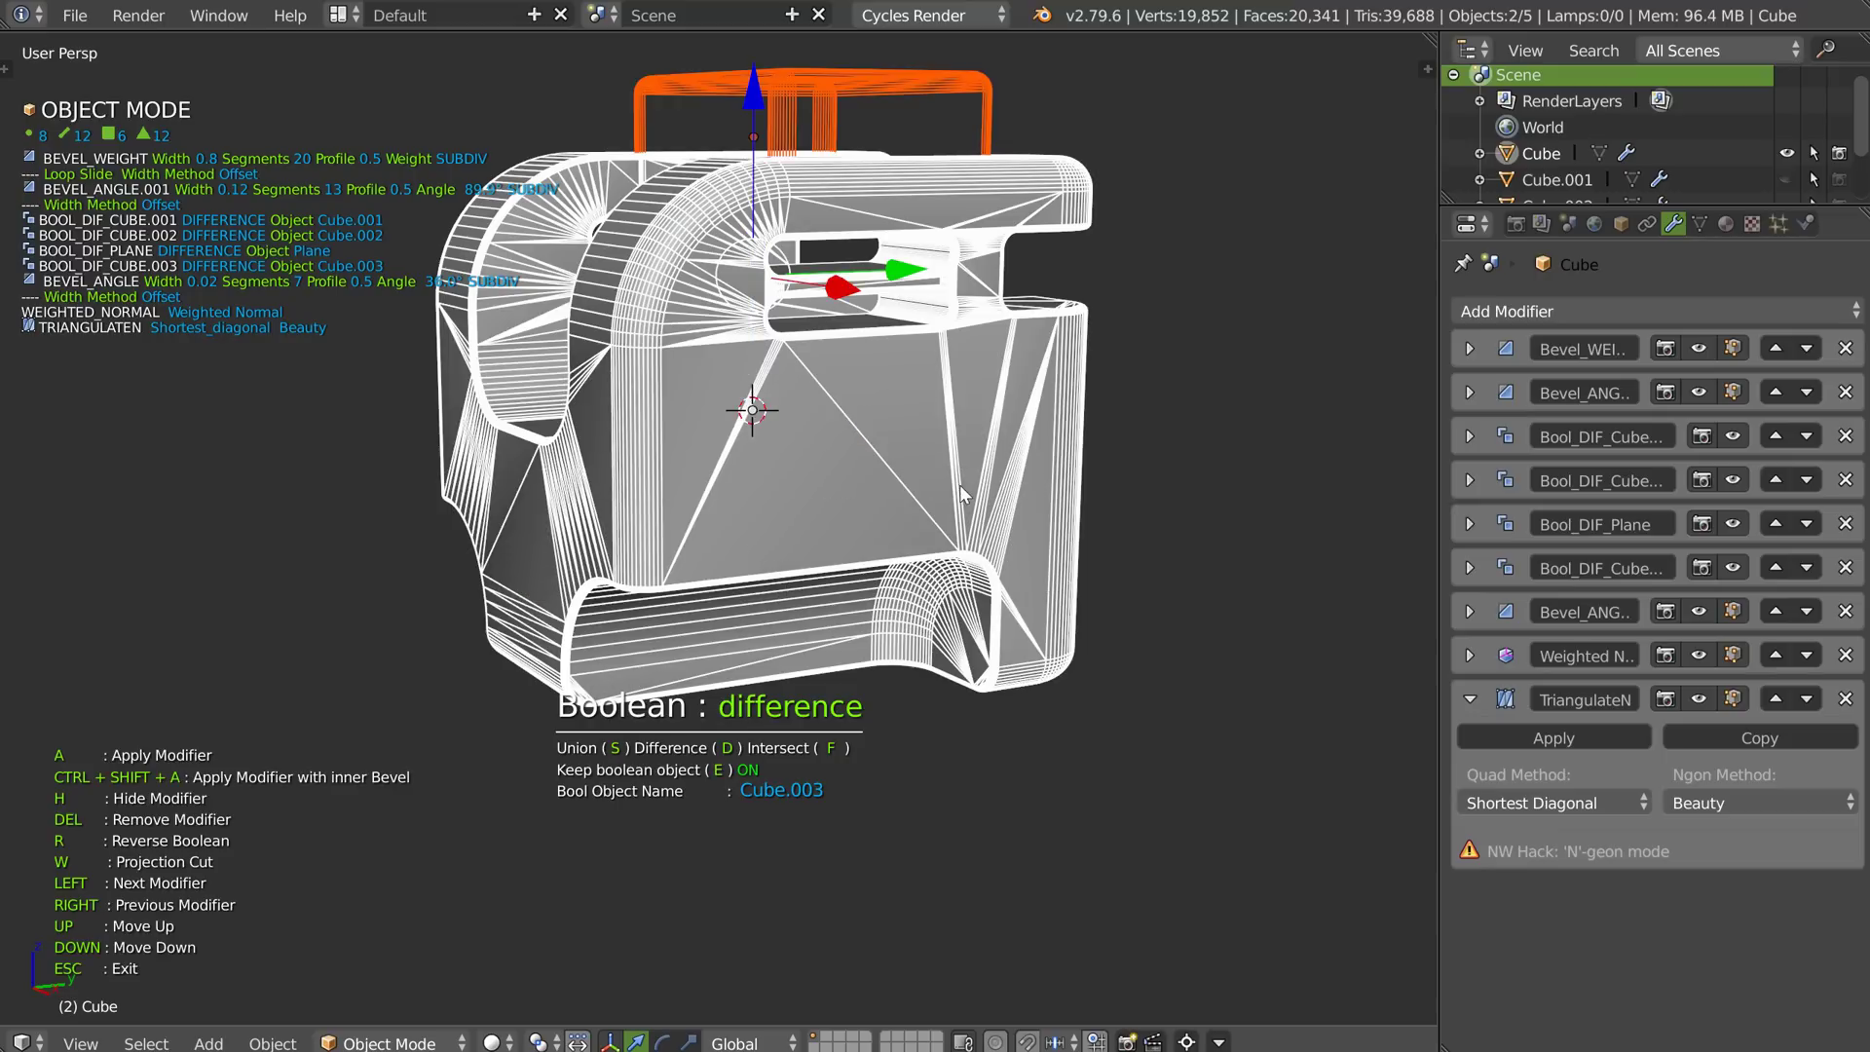
key("Right")
left_click(964, 494)
left_click_drag(795, 852, 750, 791)
middle_click_drag(978, 590, 929, 590)
middle_click_drag(879, 355, 702, 543)
key("h")
right_click(666, 584)
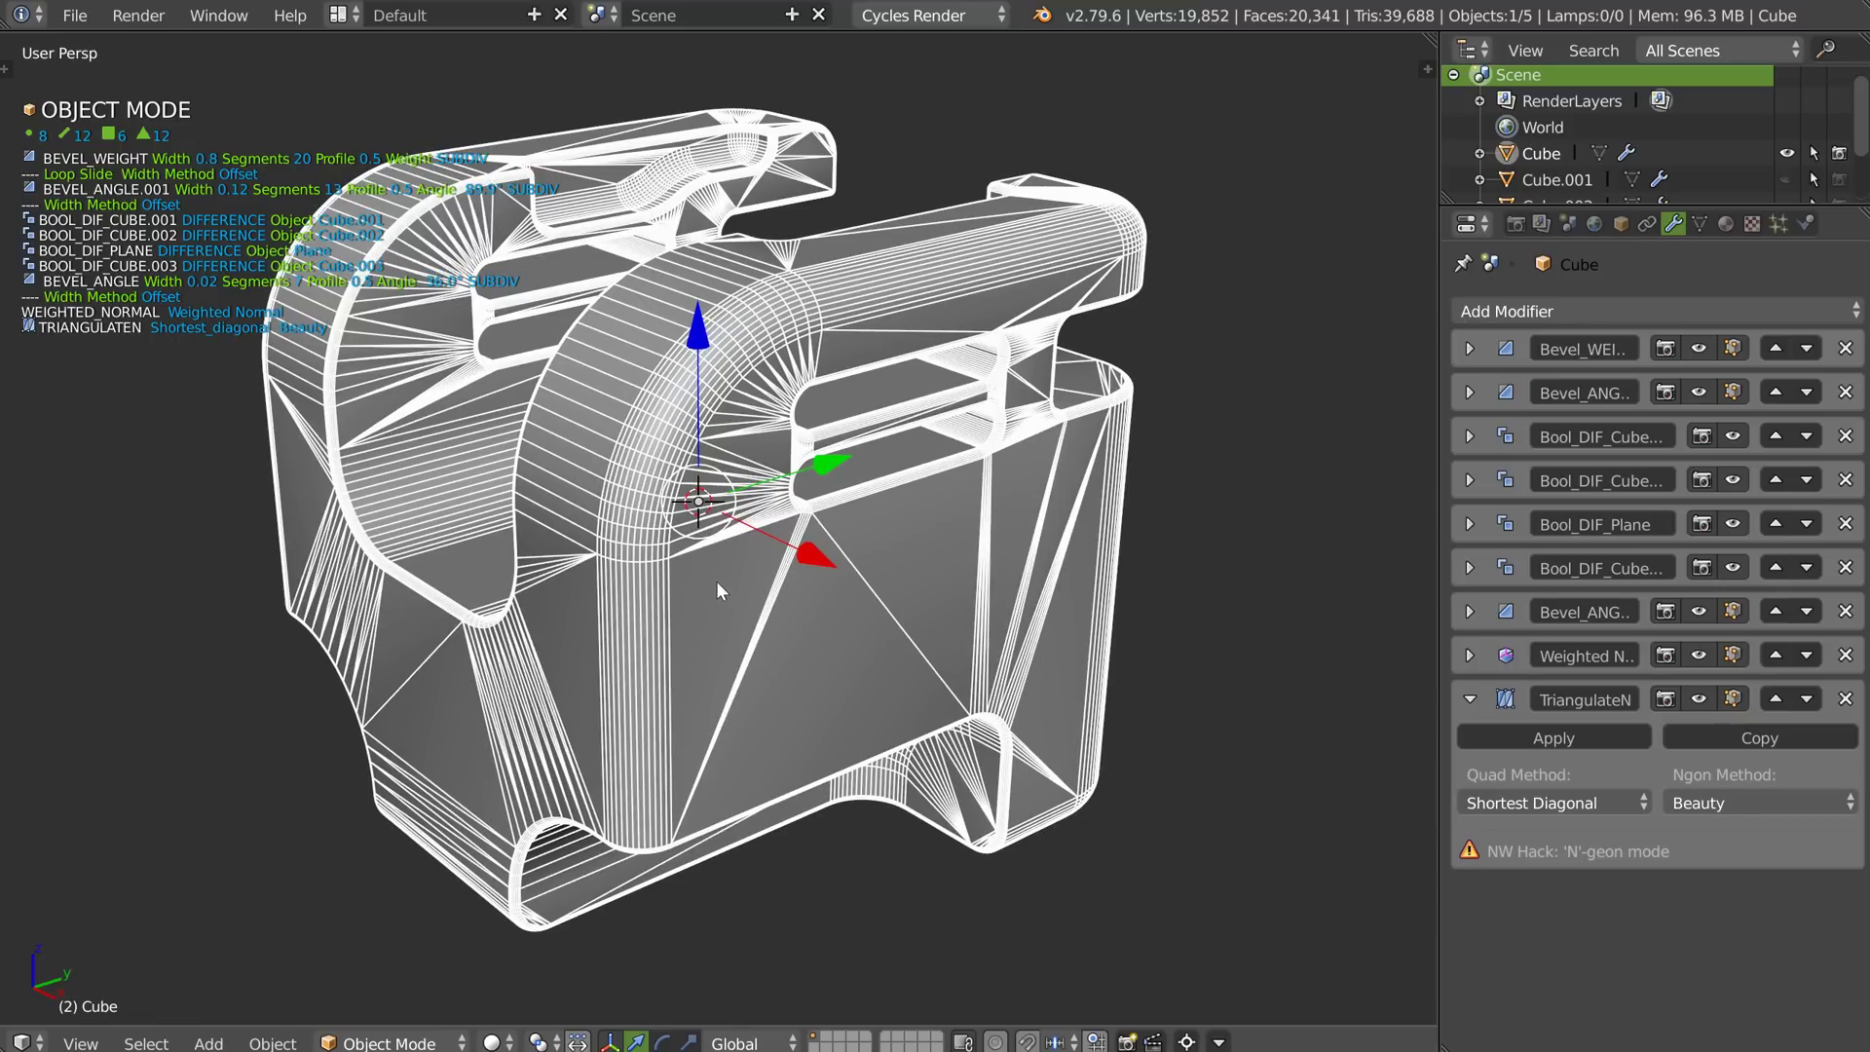
Add a Subdivision Surface modifier at level 2 to the main body and turn off its wireframe overlay.
key("space")
left_click(924, 590)
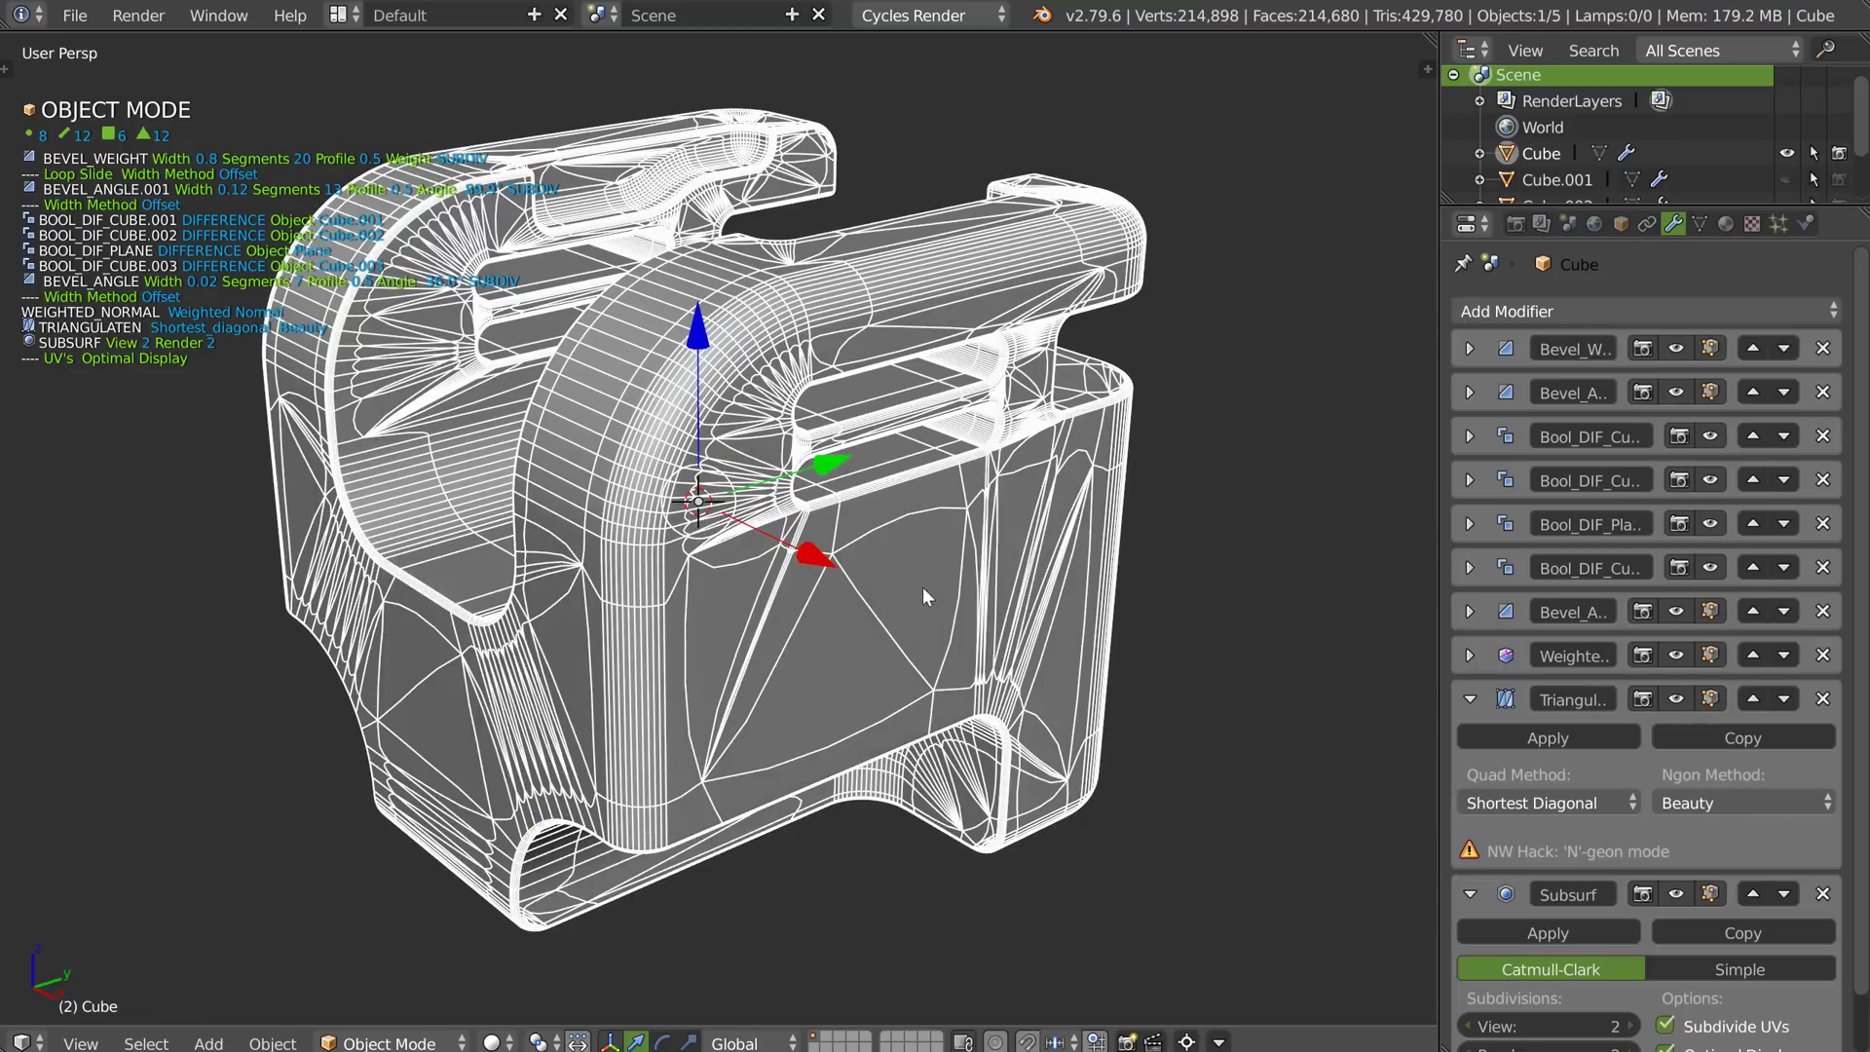
mouse_move(699, 569)
middle_mouse_down()
mouse_move(599, 522)
mouse_move(674, 555)
mouse_move(779, 522)
mouse_move(796, 541)
middle_mouse_up()
key("shift+z")
left_click(904, 534)
mouse_move(672, 211)
middle_mouse_down()
mouse_move(743, 241)
mouse_move(748, 464)
mouse_move(900, 442)
mouse_move(632, 221)
mouse_move(850, 357)
middle_mouse_up()
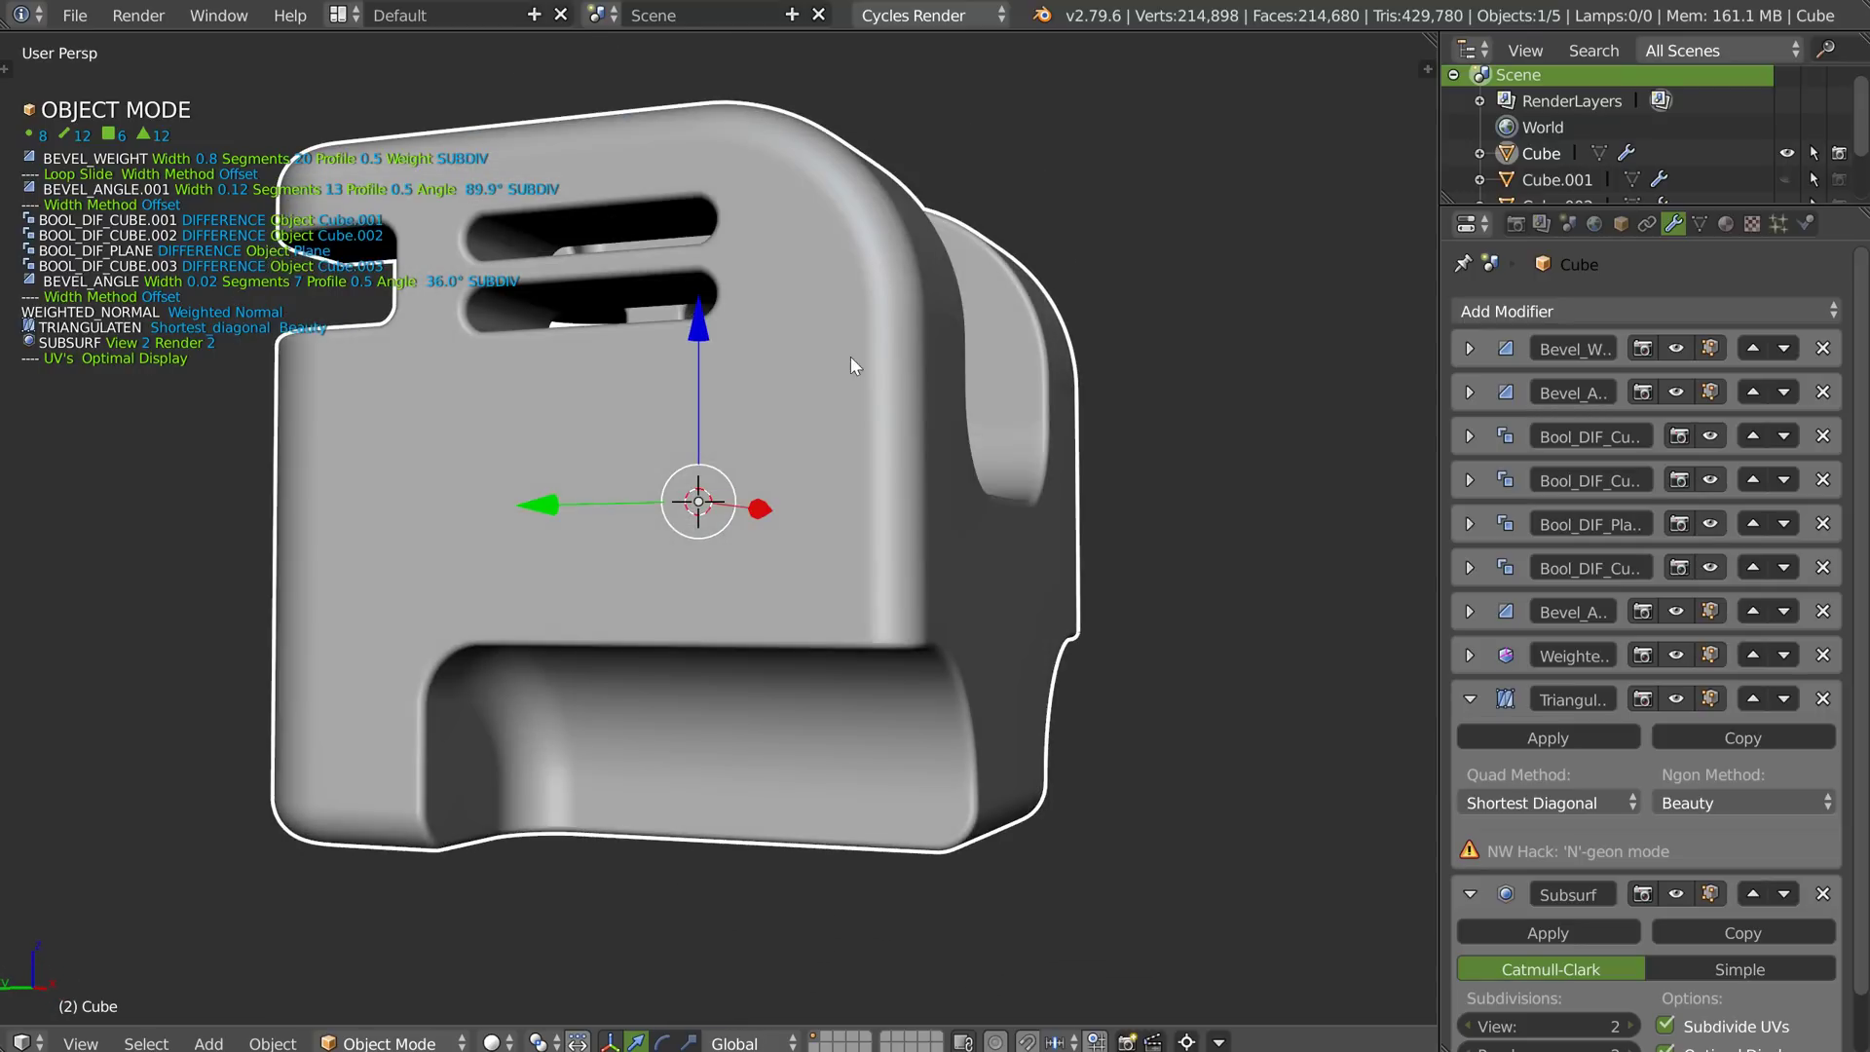
middle_click_drag(844, 434, 753, 490)
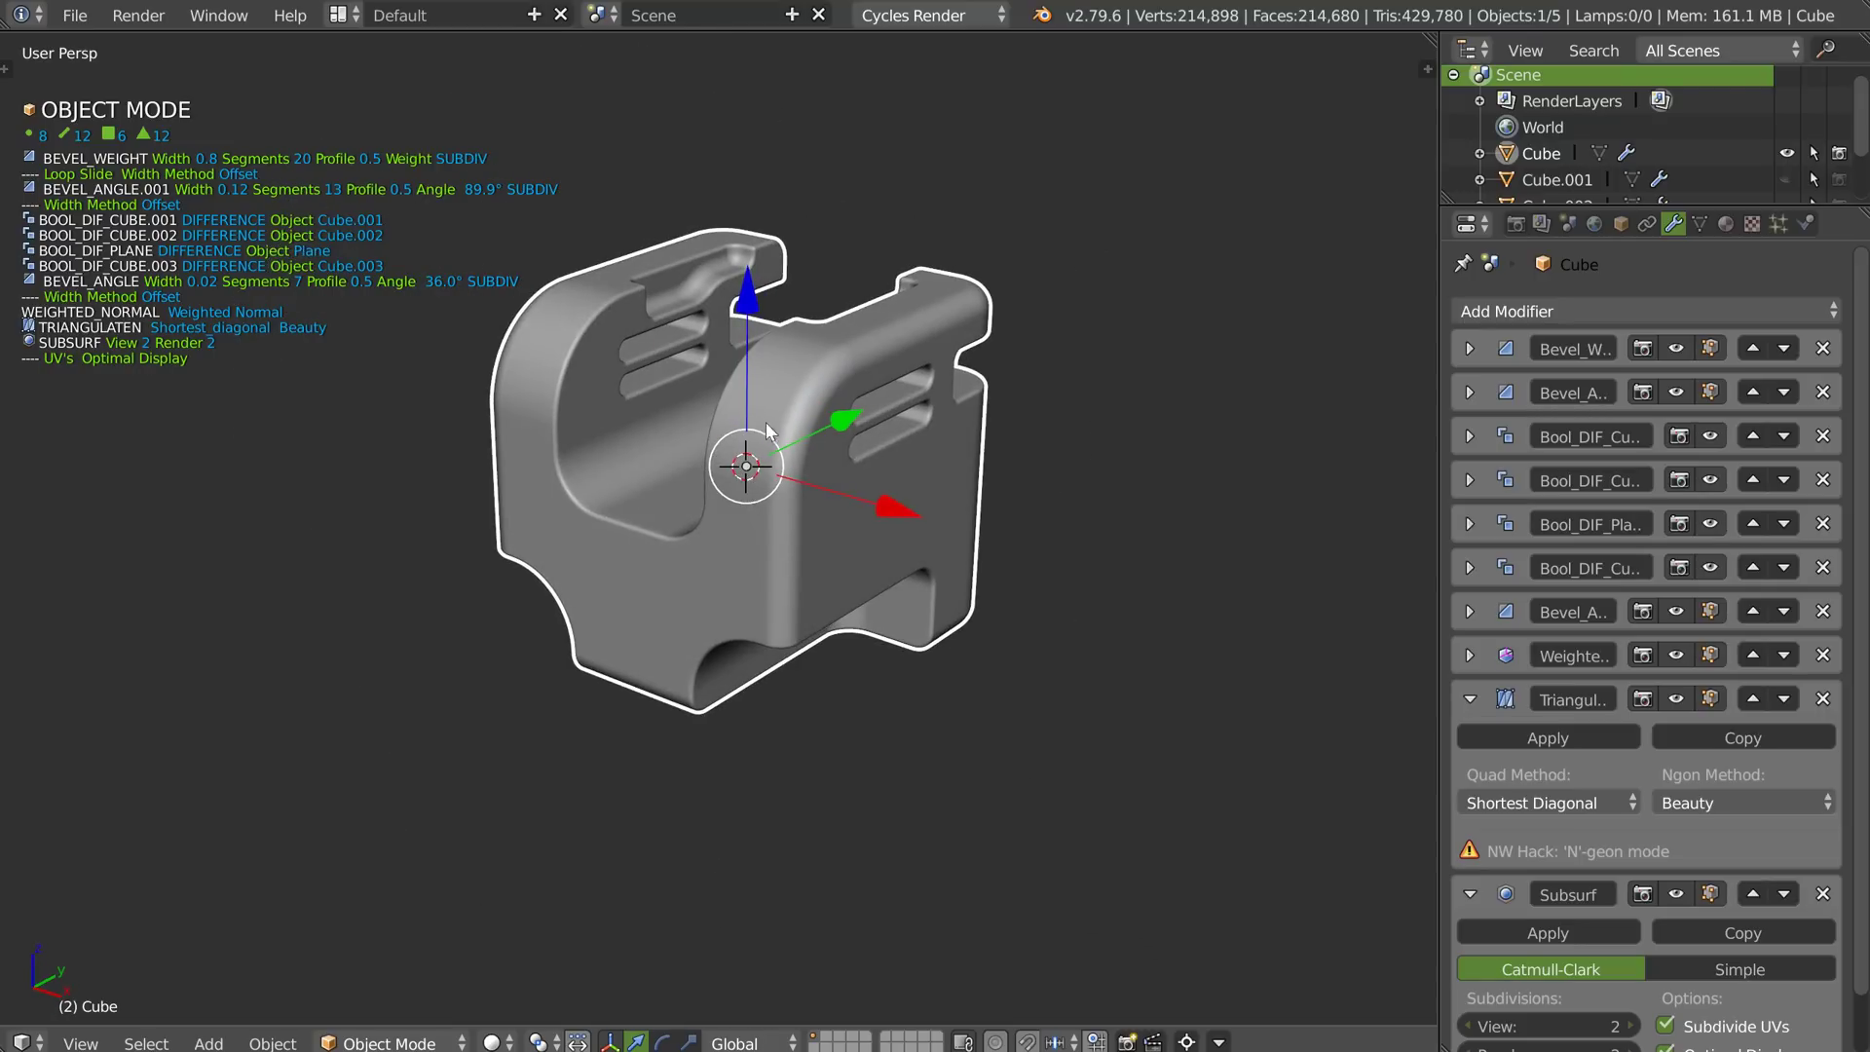
Duplicate the main body in place, isolate the copy in local view and convert it to a mesh.
key("shift+d")
right_click(750, 450)
key("KP_Divide")
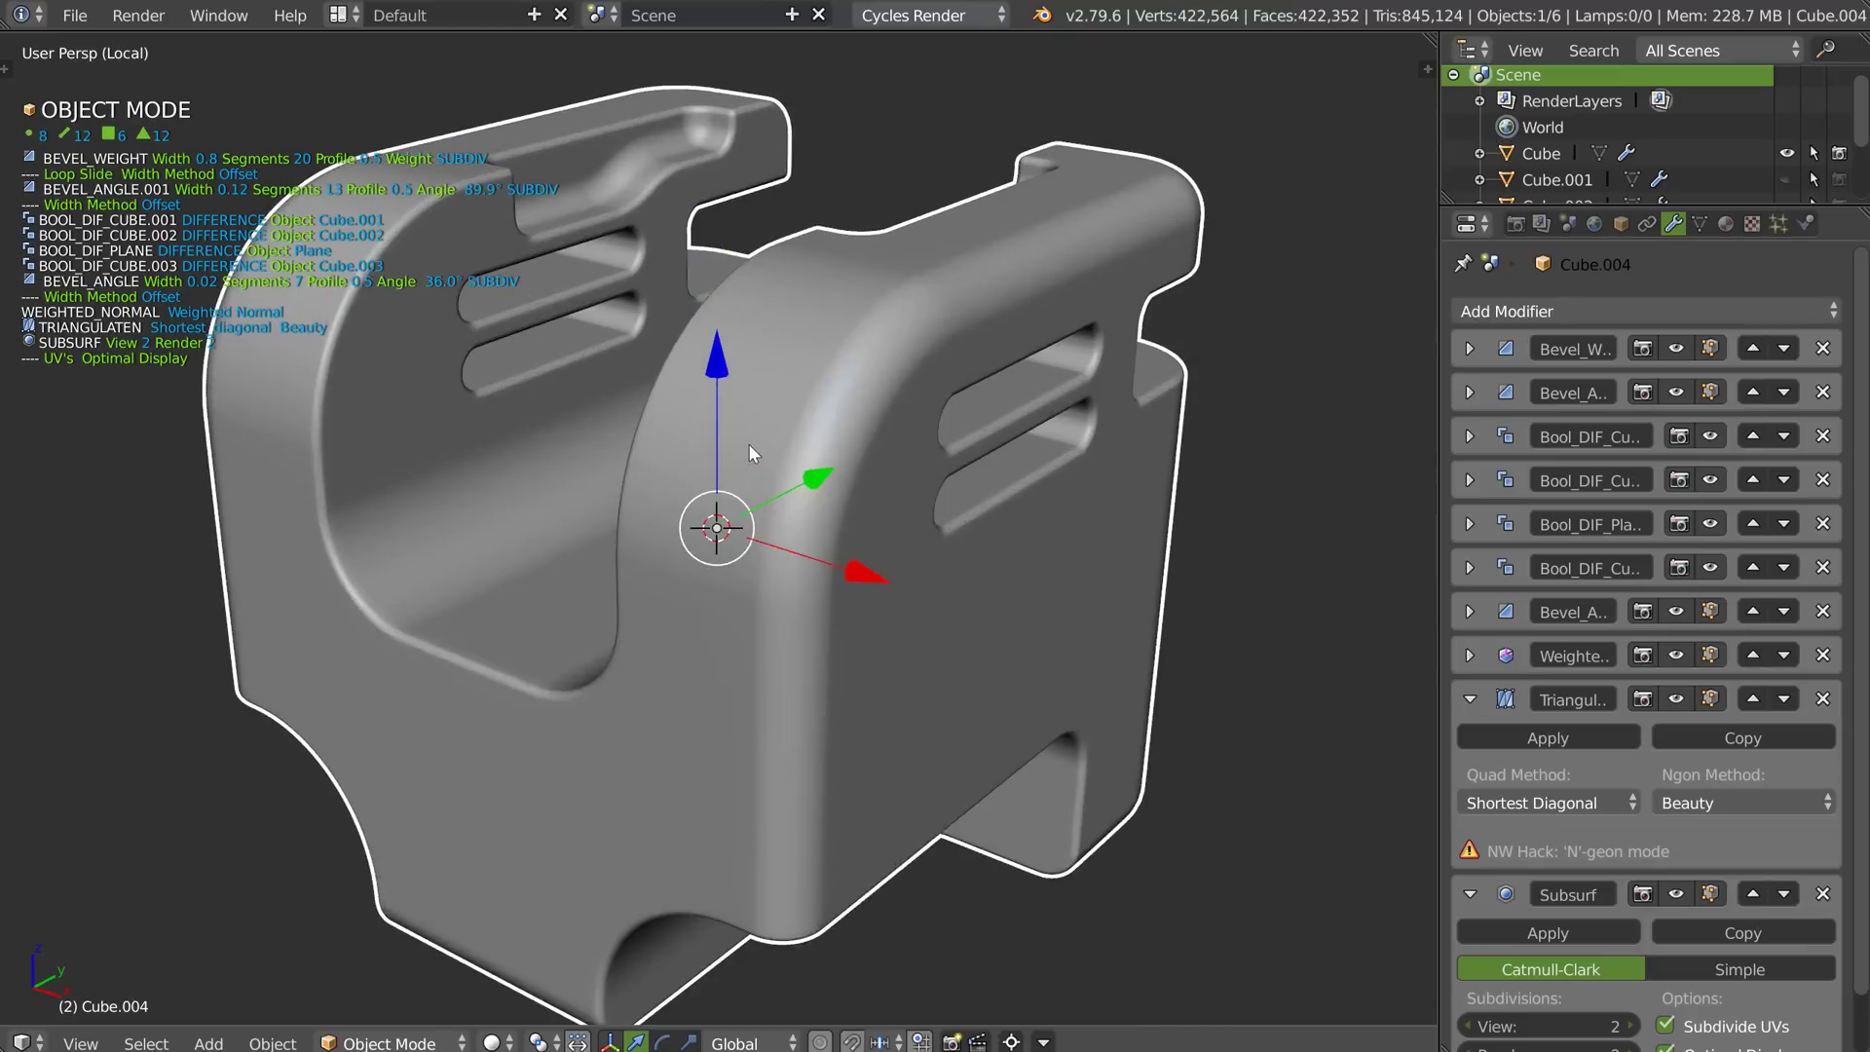
key("alt+c")
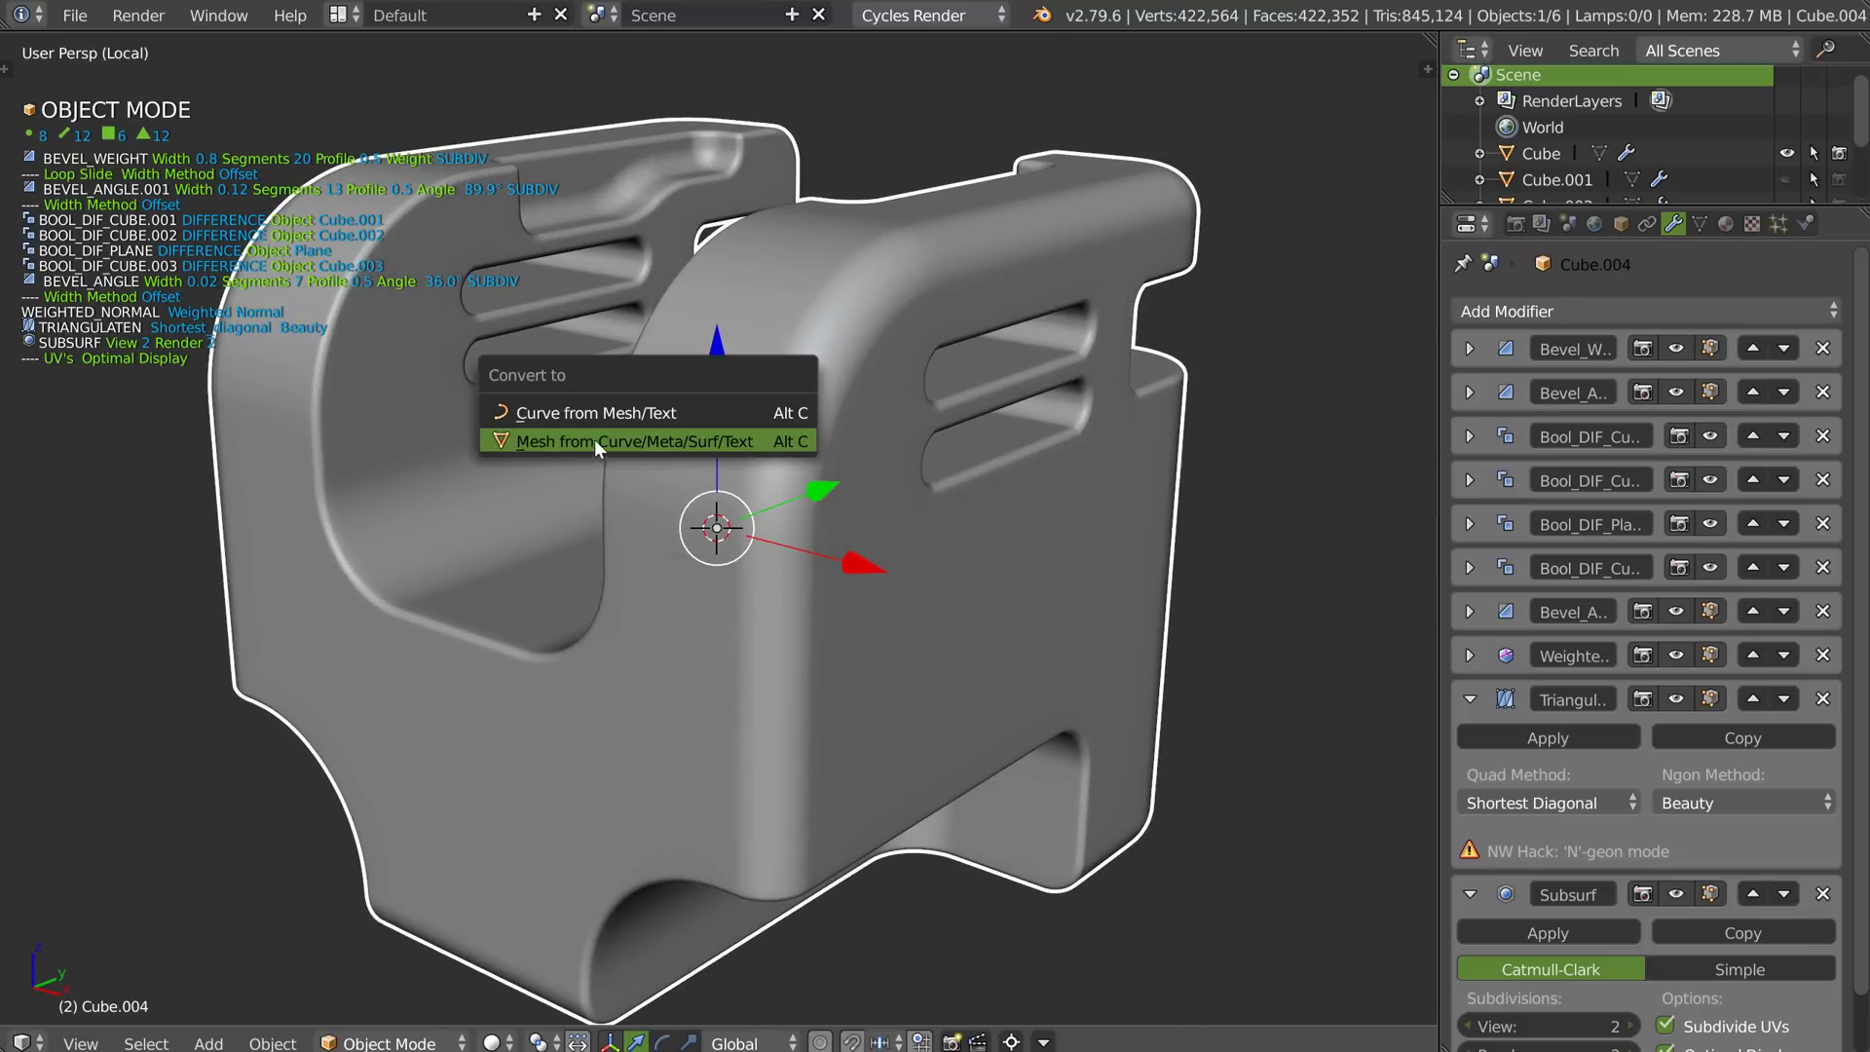
left_click(654, 446)
Examine the converted copy's topology in Edit Mode and return to Object Mode.
scroll(740, 435, "down", 4)
mouse_move(767, 425)
middle_mouse_down()
mouse_move(713, 412)
mouse_move(745, 436)
middle_mouse_up()
key("Tab")
left_click(742, 260)
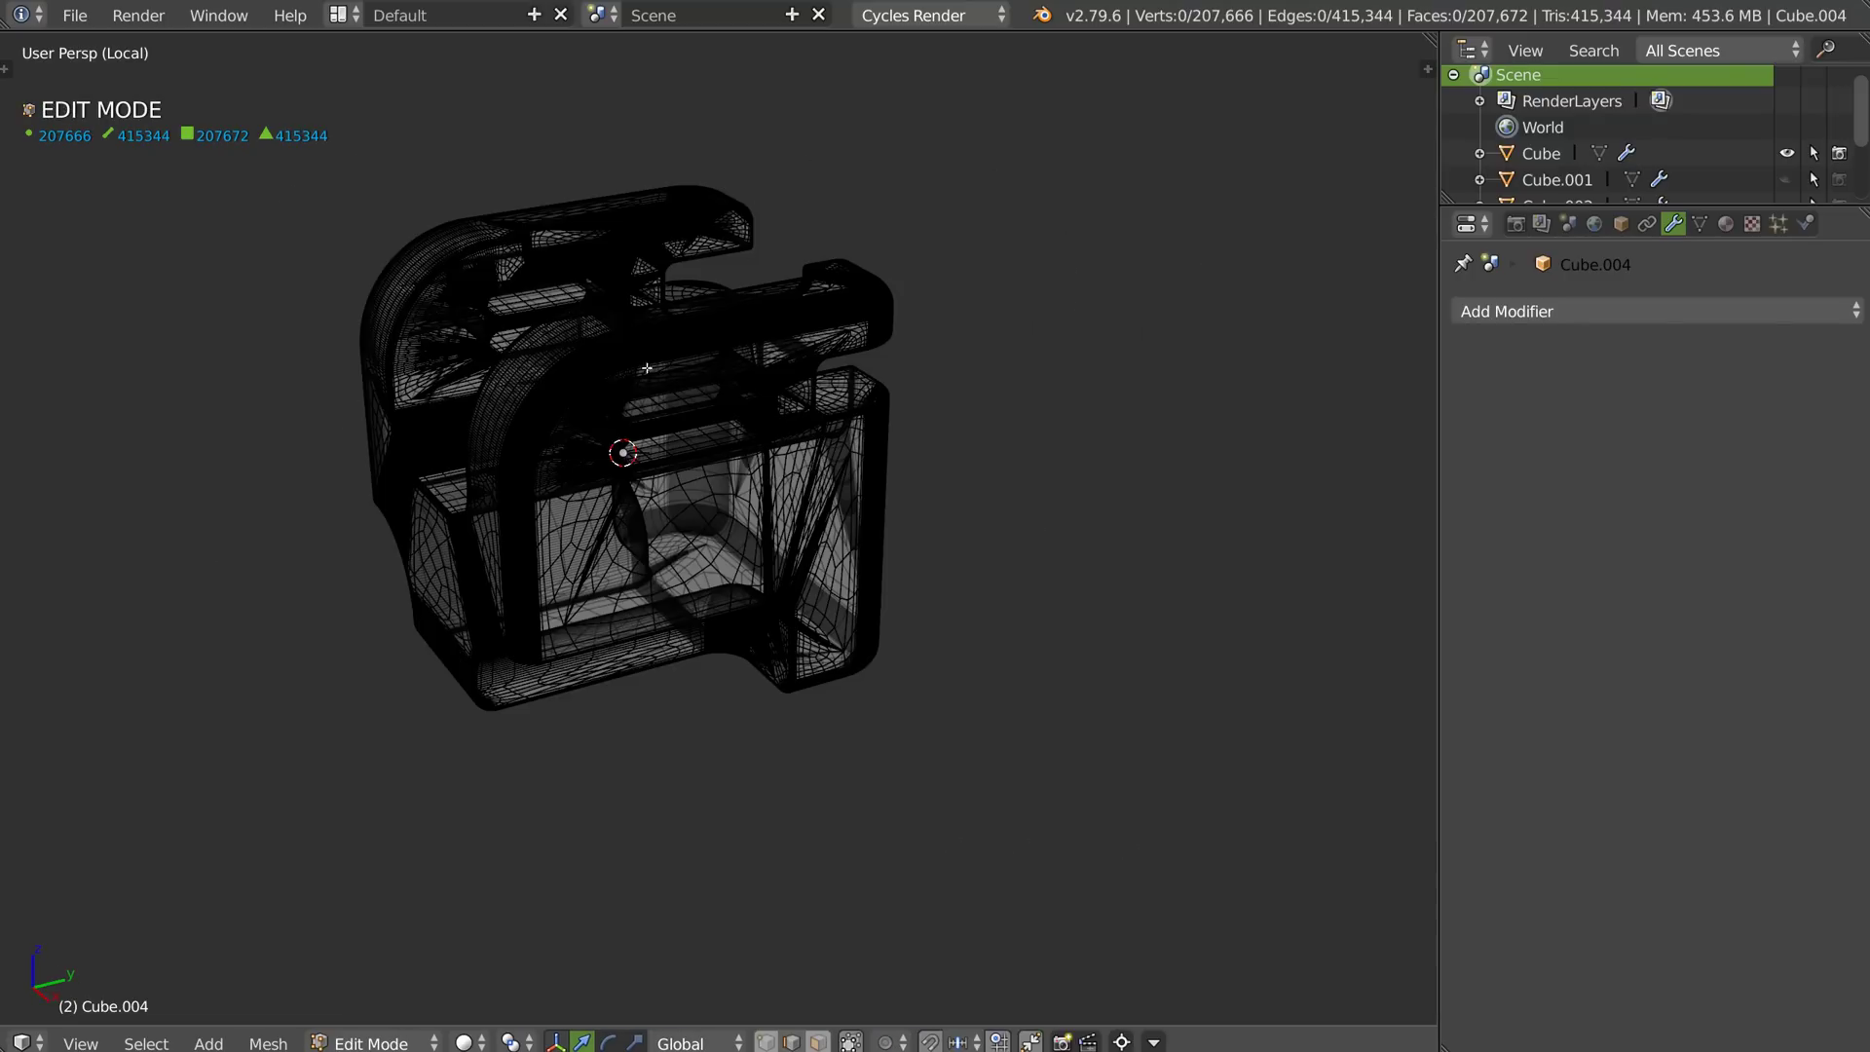
middle_click_drag(578, 390, 689, 409)
scroll(689, 414, "up", 1)
key("Tab")
left_click(686, 312)
Show the wireframe overlay on the converted copy, examine its subdivided topology and turn the overlay off.
key("shift+z")
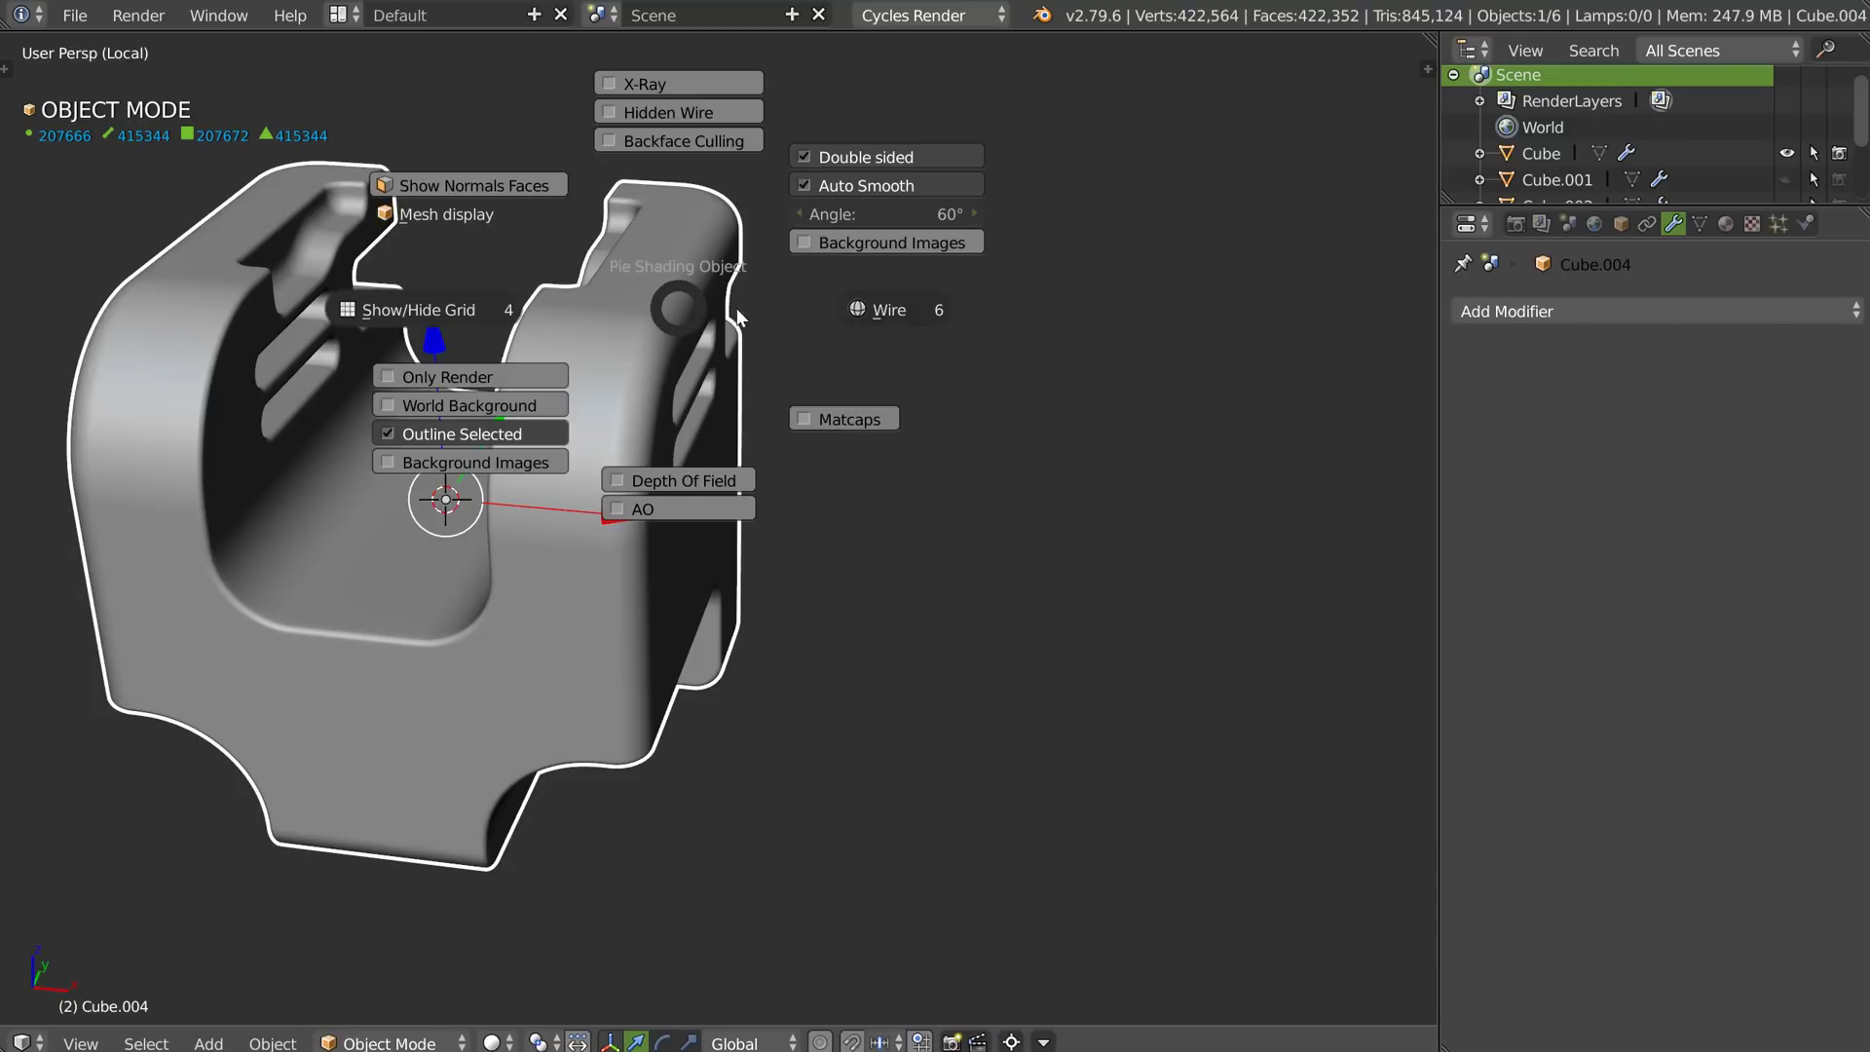
left_click(861, 310)
middle_click_drag(830, 325, 716, 336)
scroll(682, 380, "up", 1)
middle_click_drag(574, 305, 562, 415)
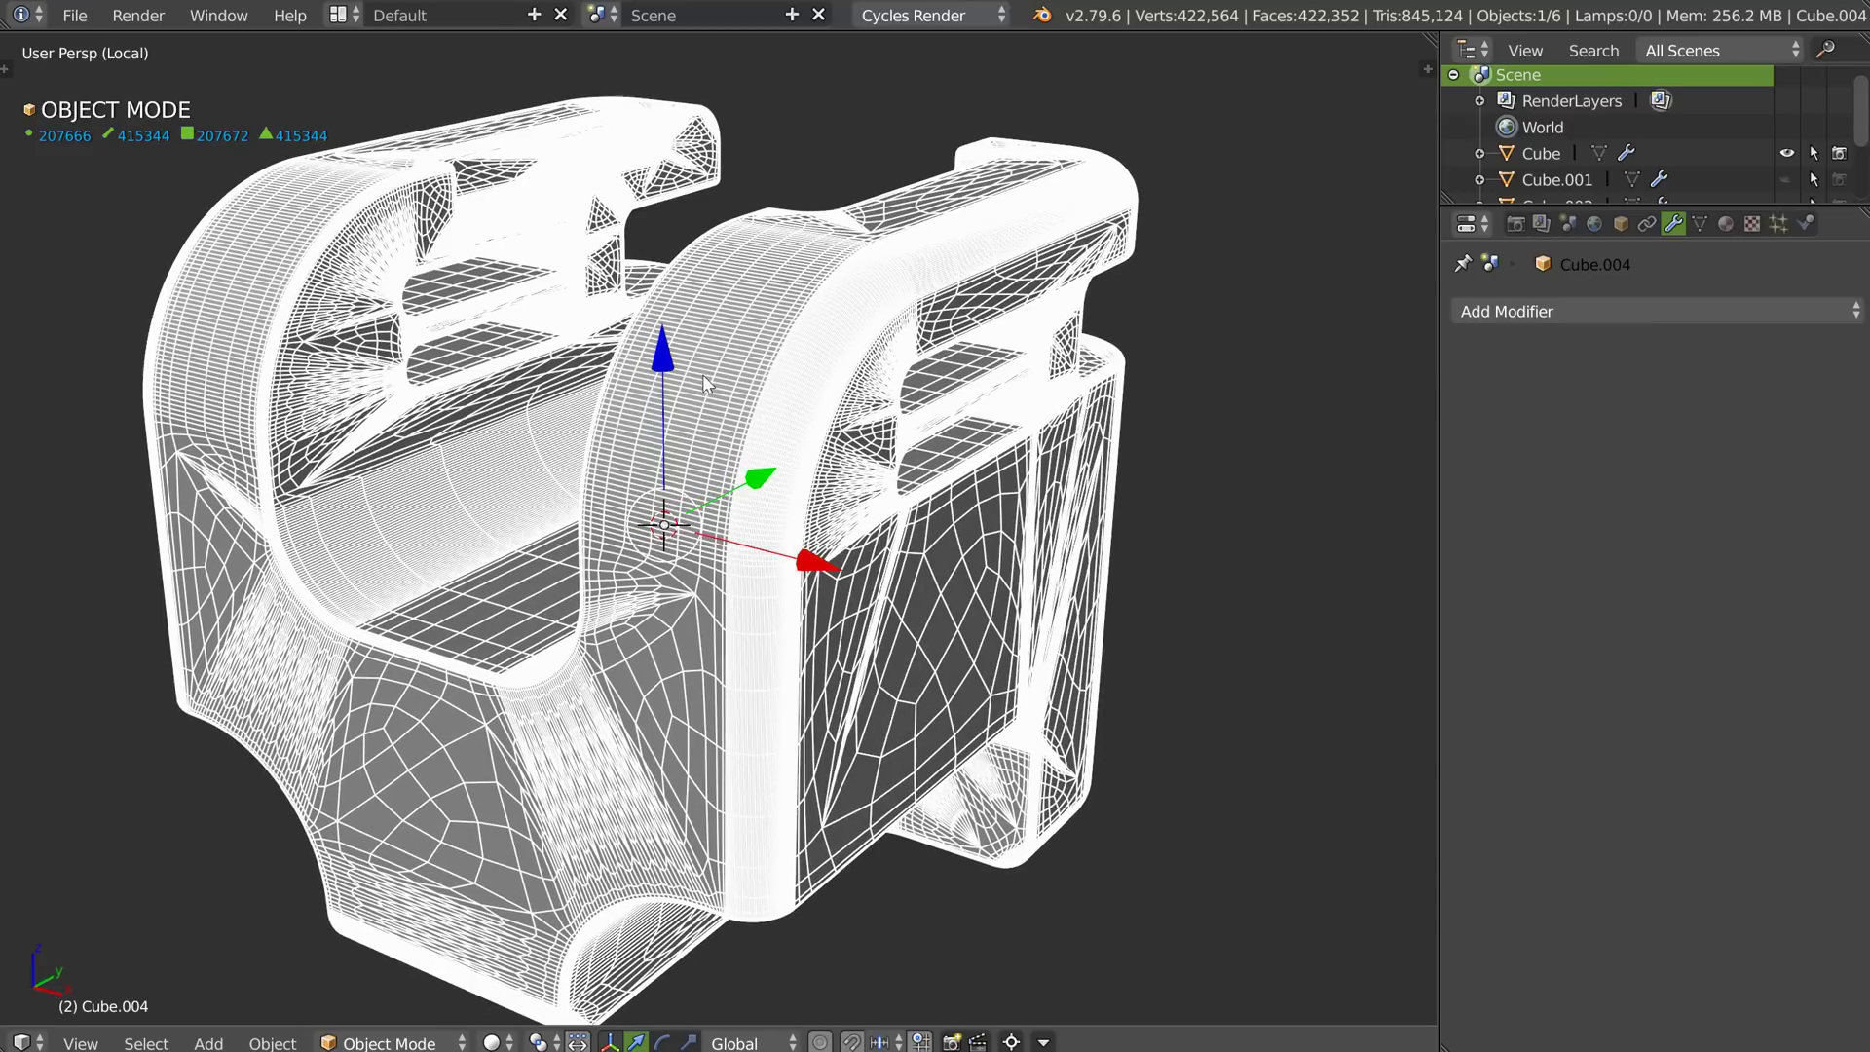
key("z")
left_click(911, 368)
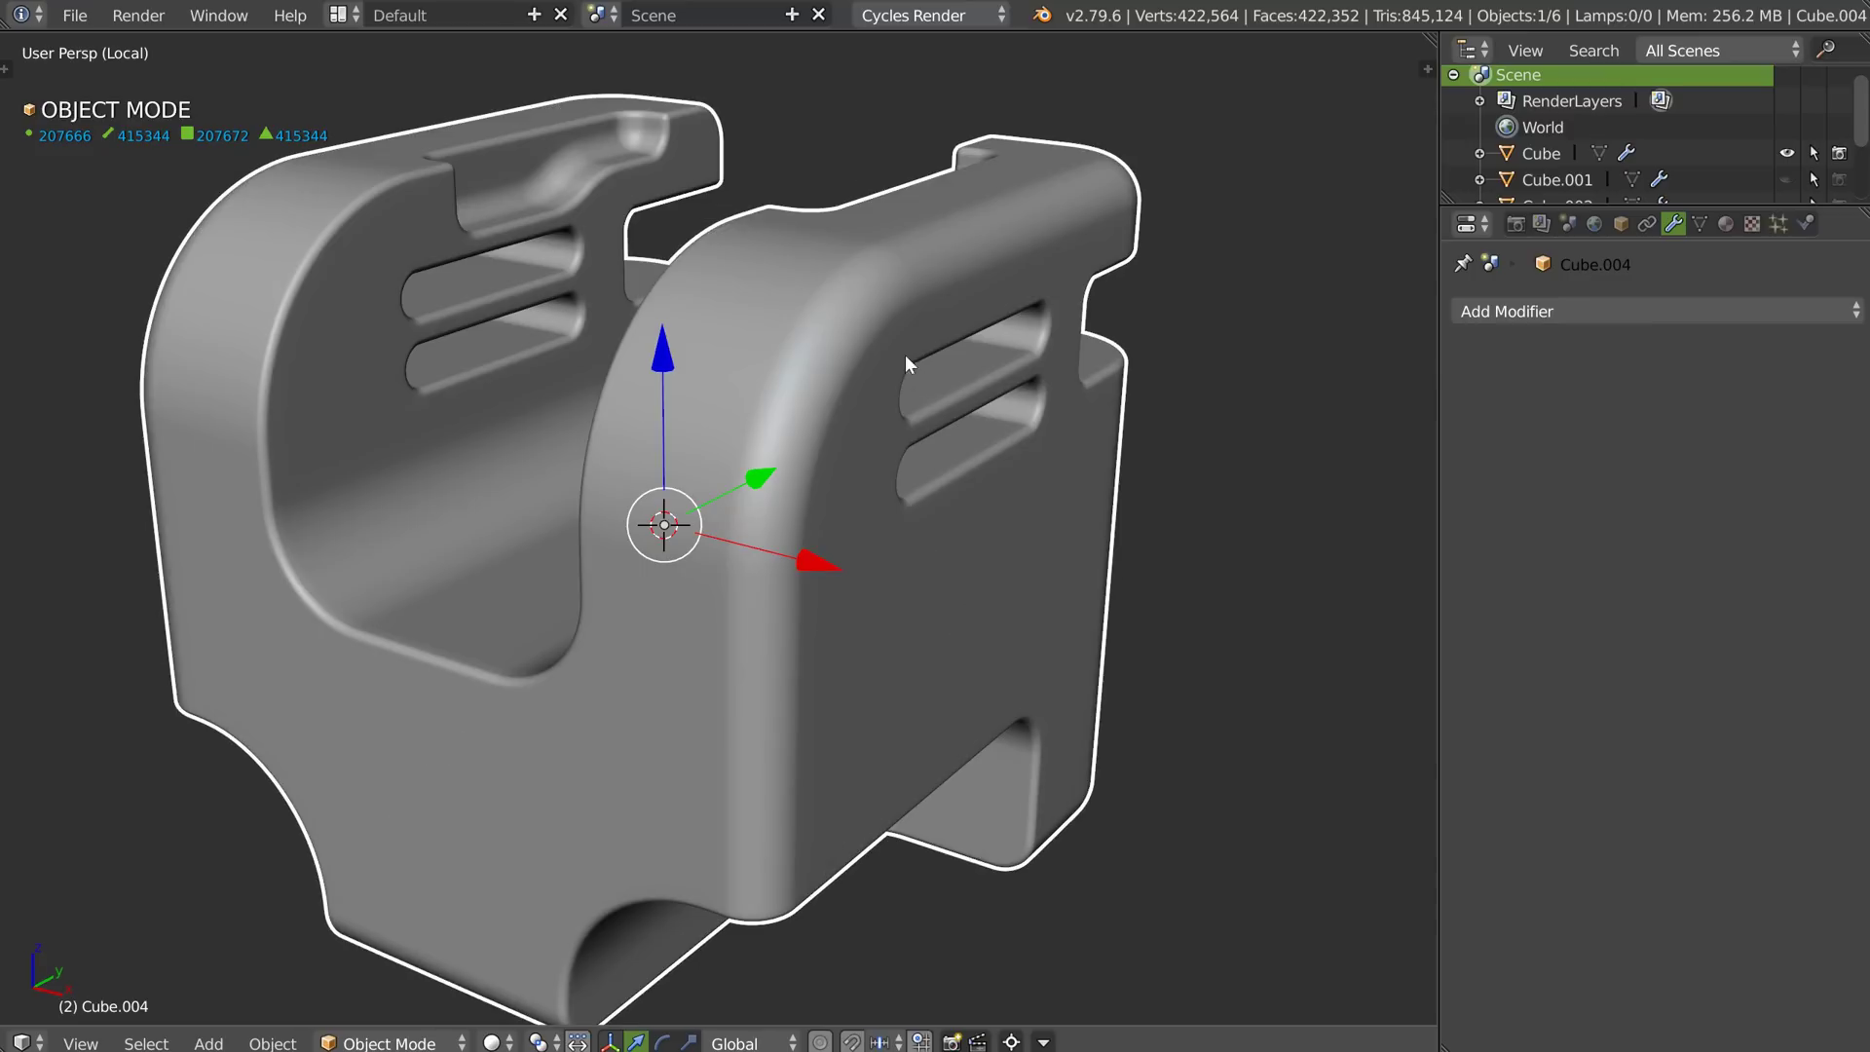
Add a Remesh modifier to the copy in Smooth mode with octree depth 8 and Smooth Shading enabled.
left_click(1623, 312)
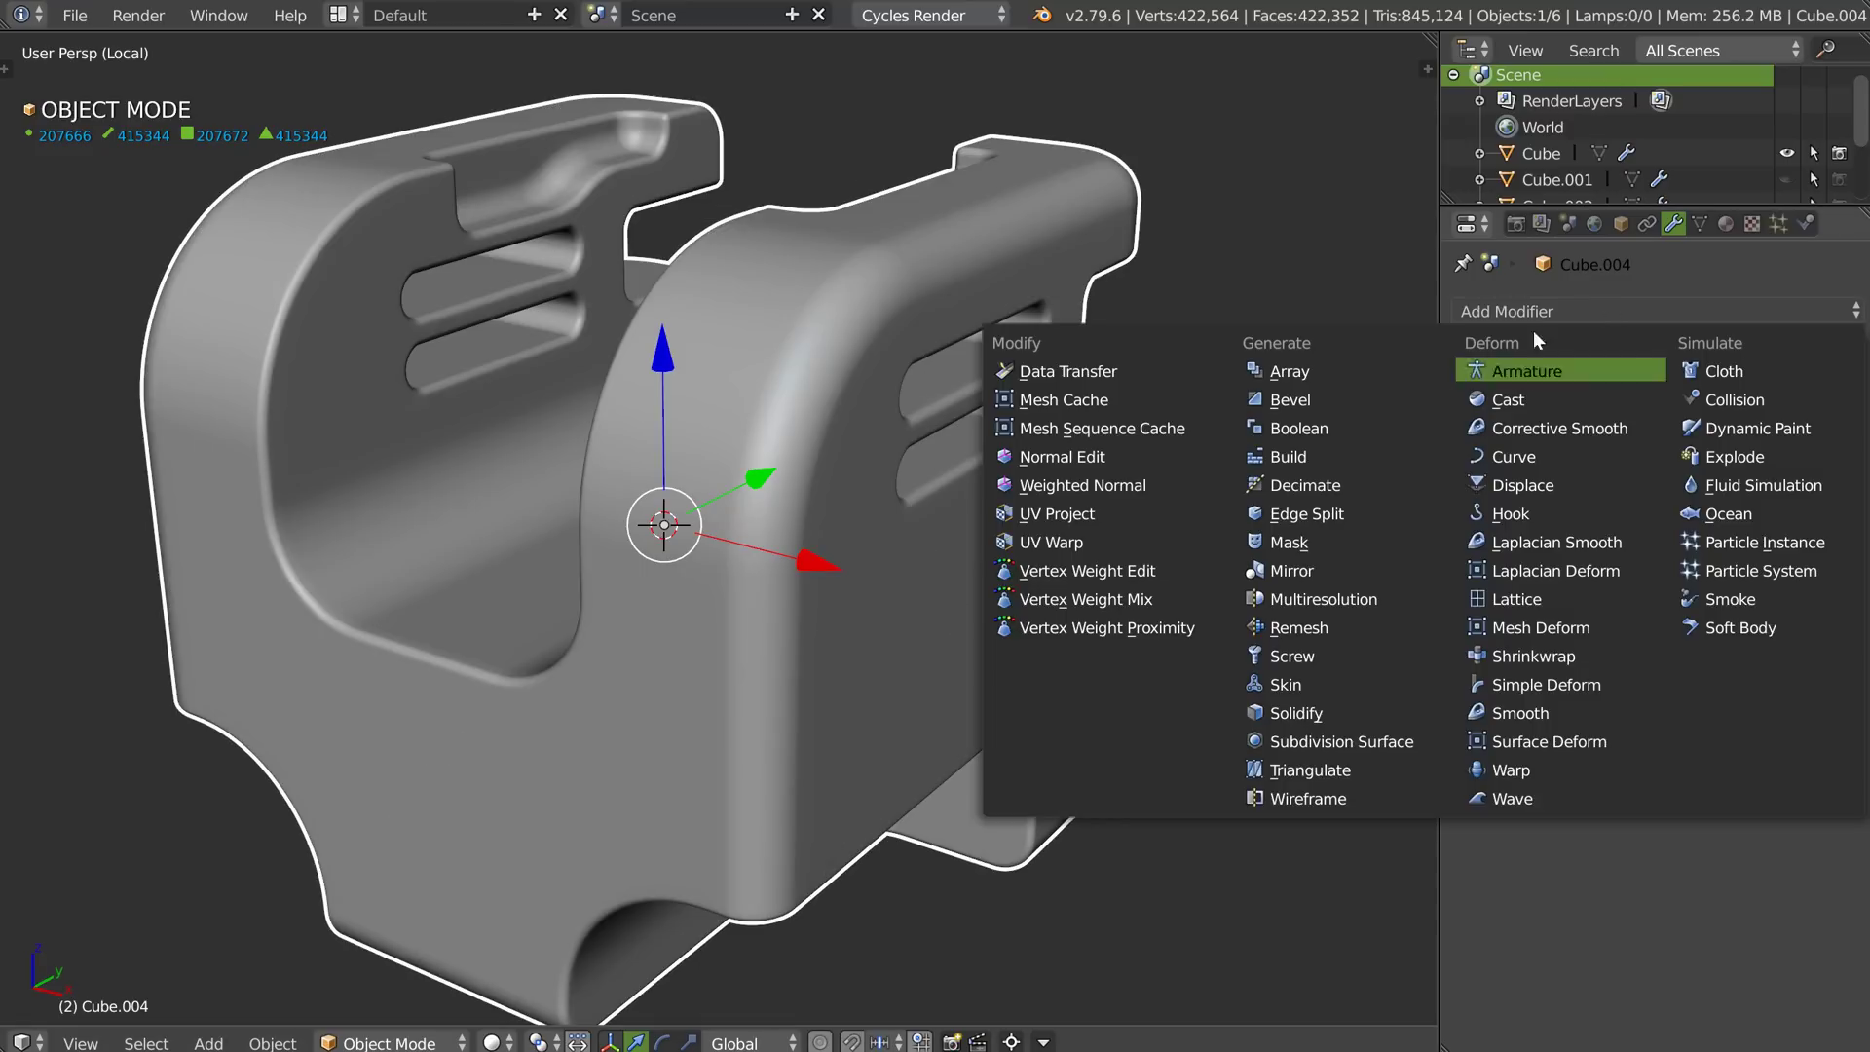
left_click(1290, 627)
left_click(1676, 422)
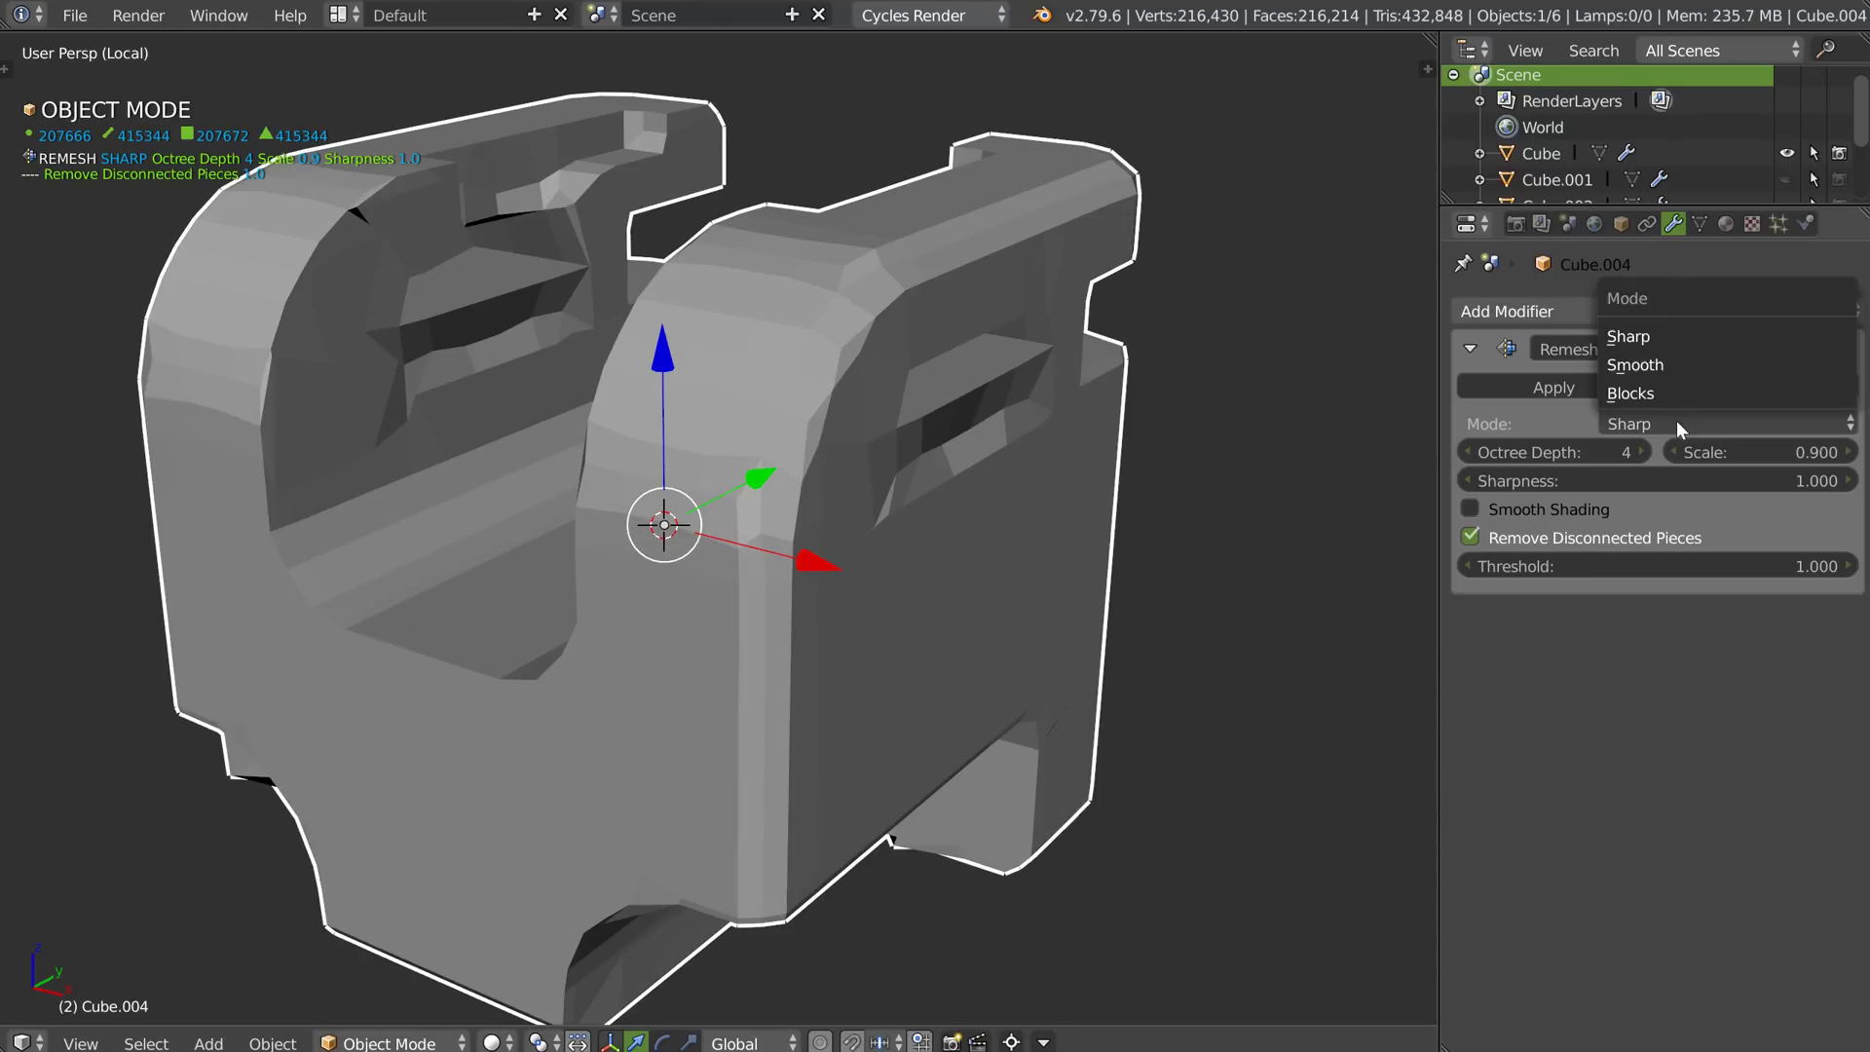
left_click(1641, 363)
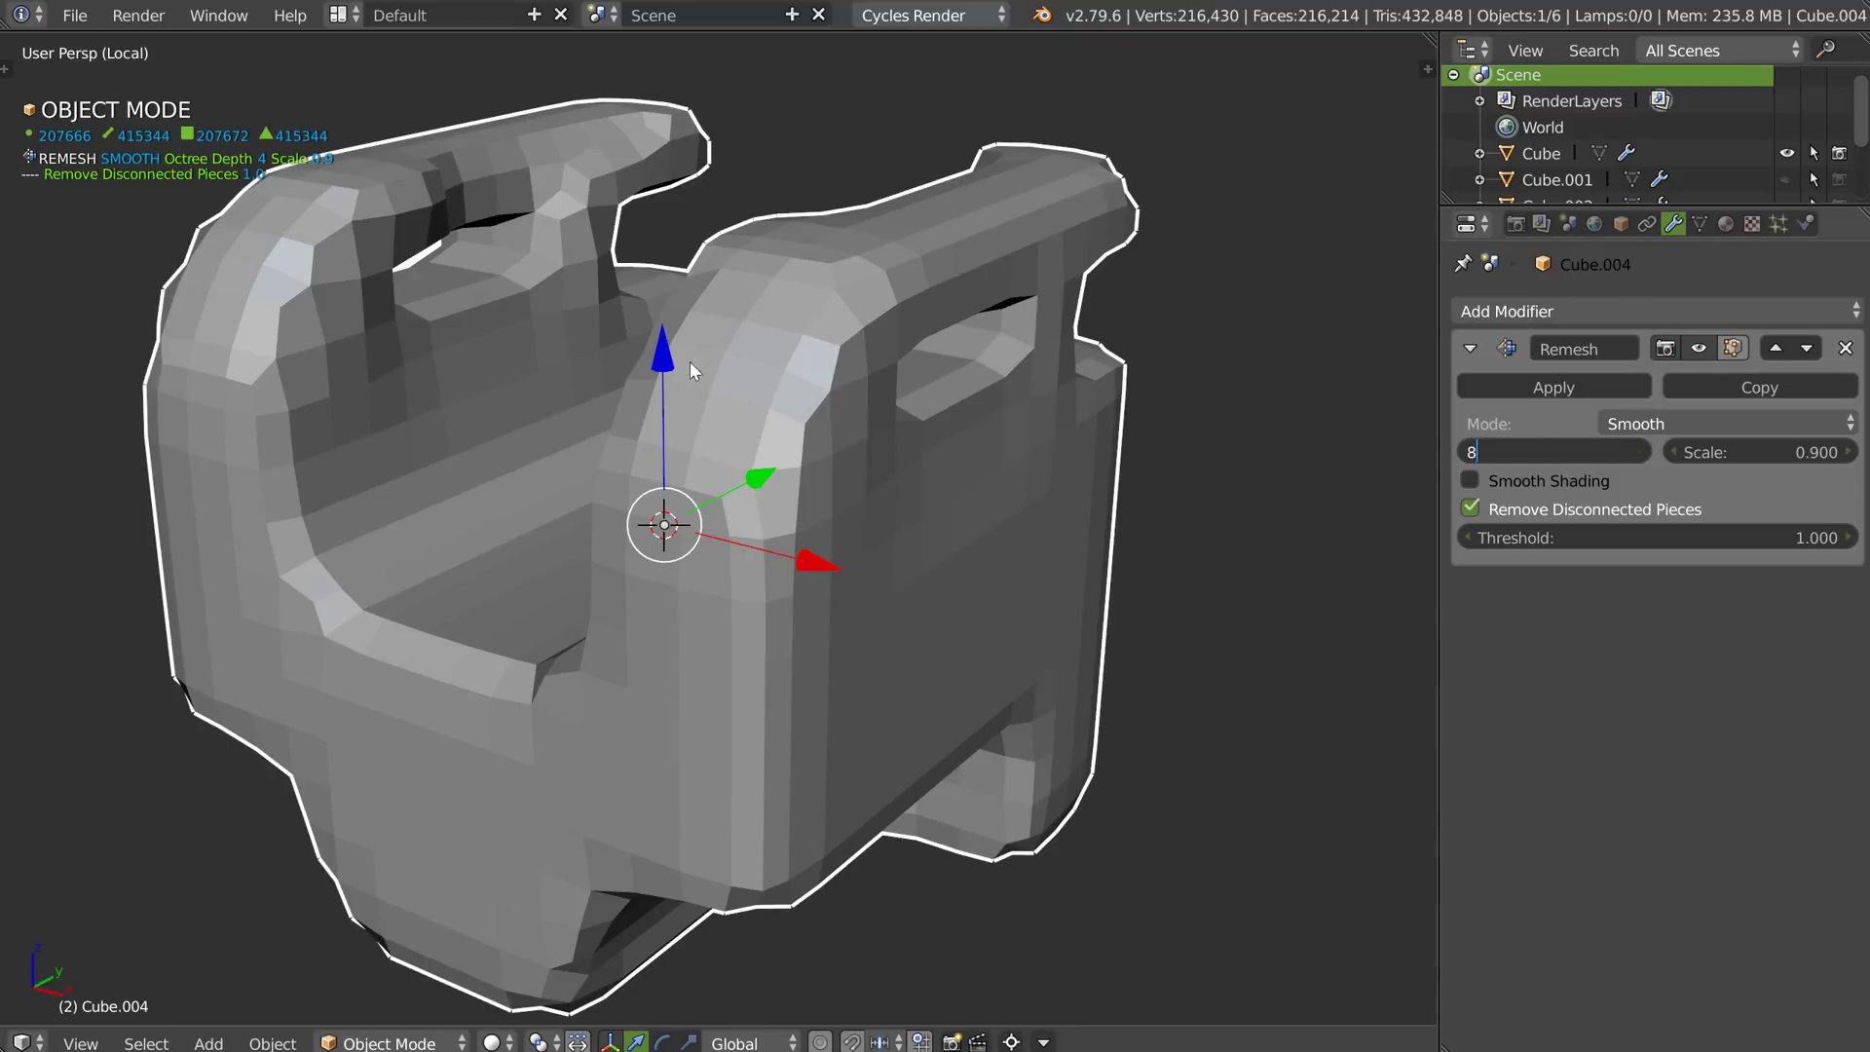
key("Return")
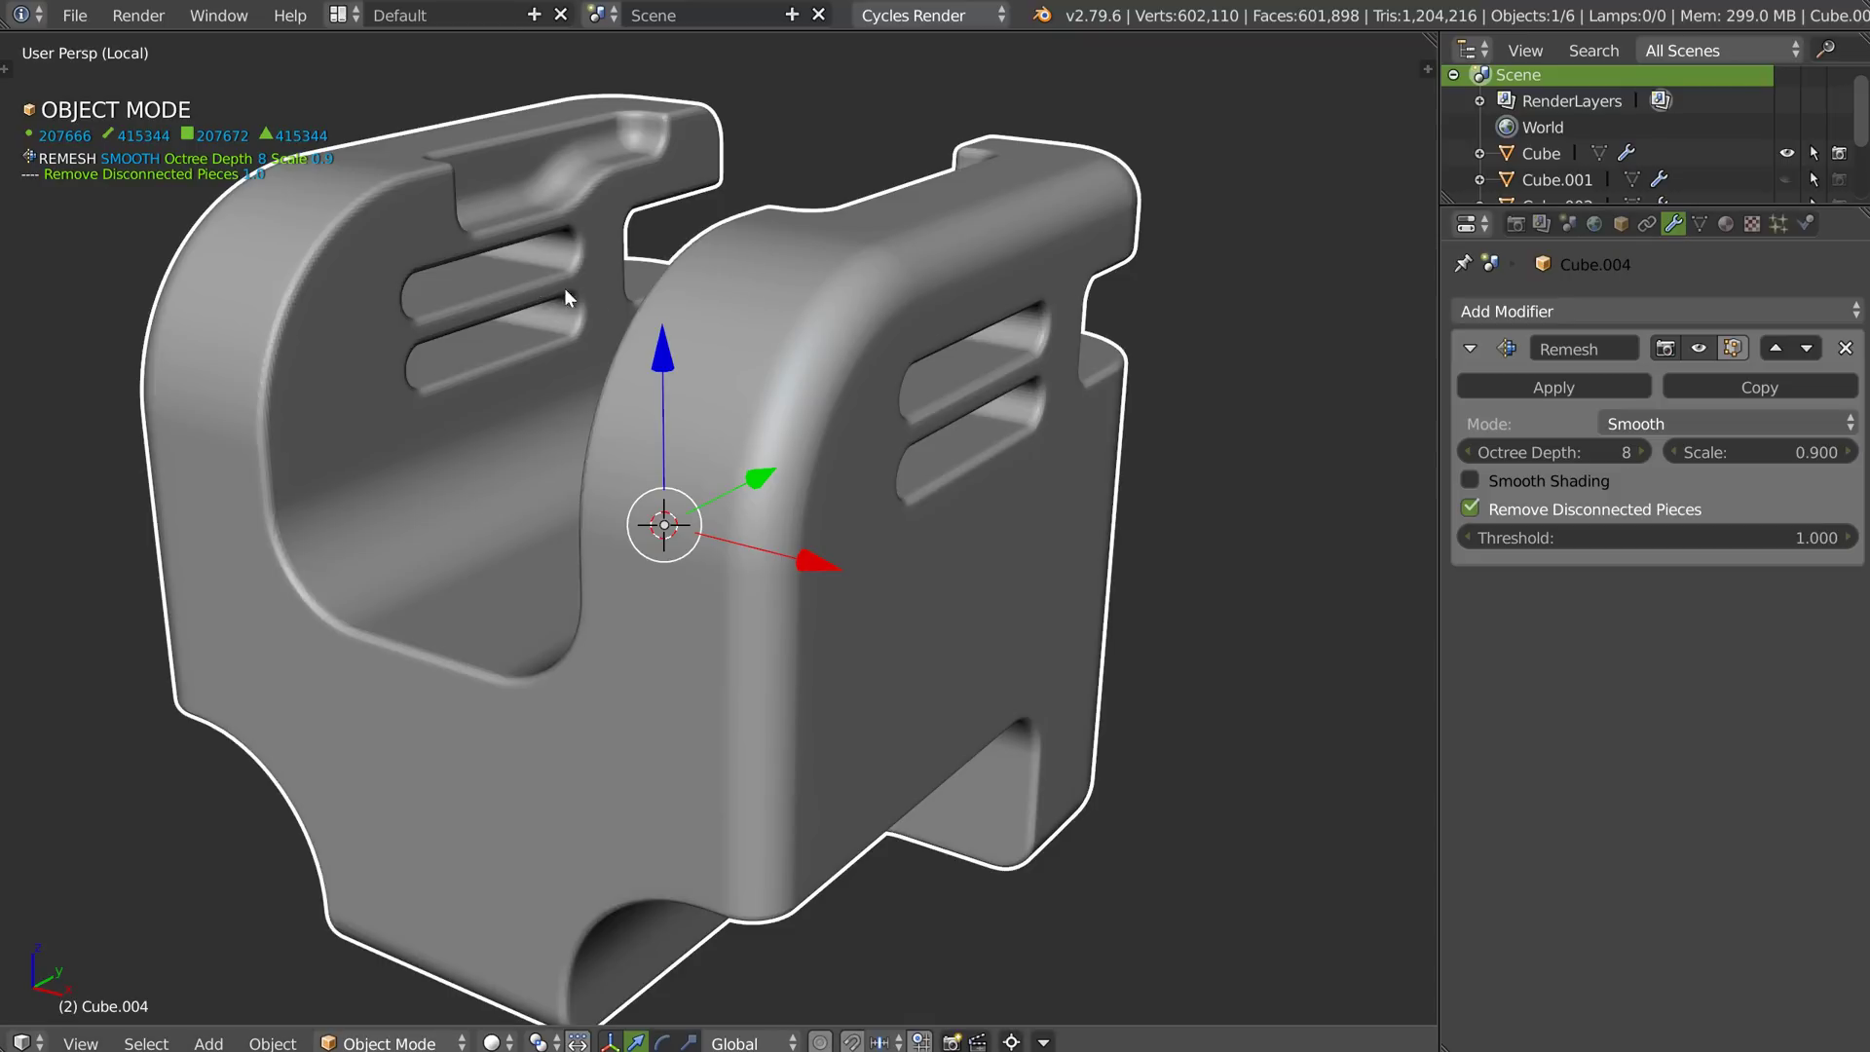
middle_click_drag(564, 289, 573, 312)
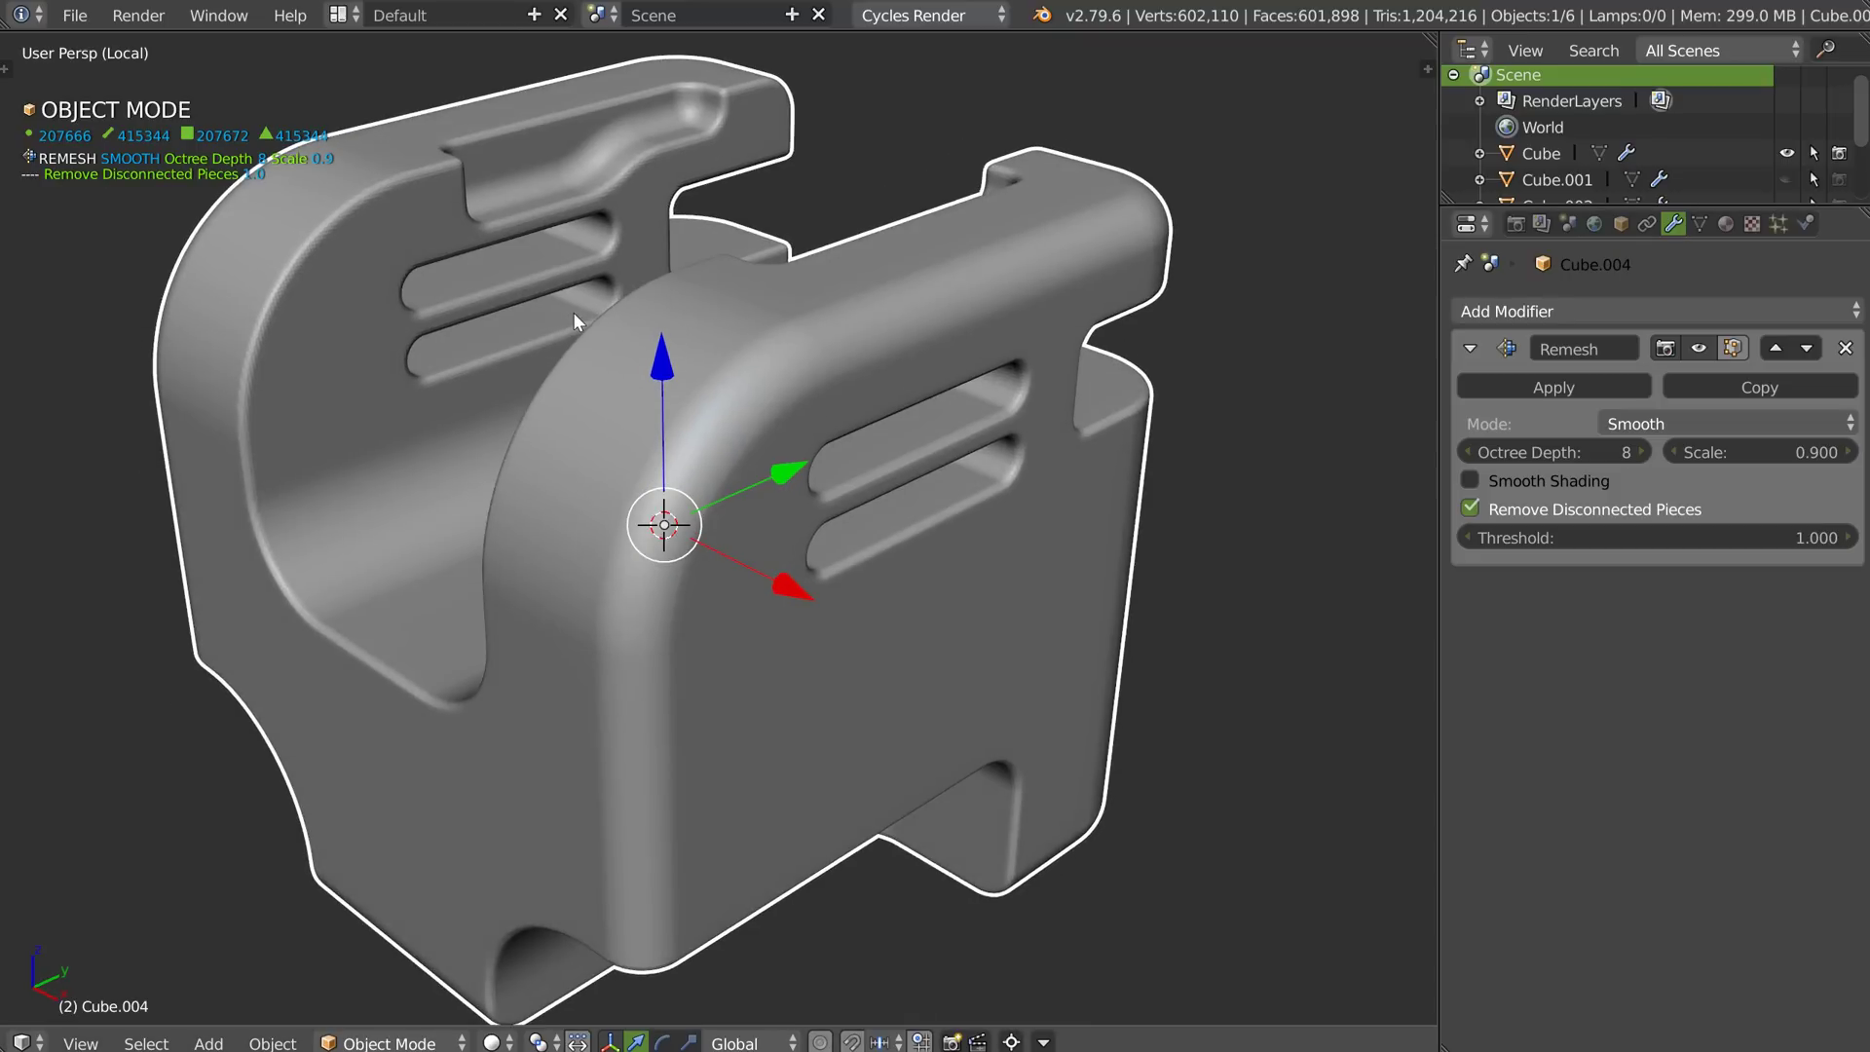
left_click(1468, 480)
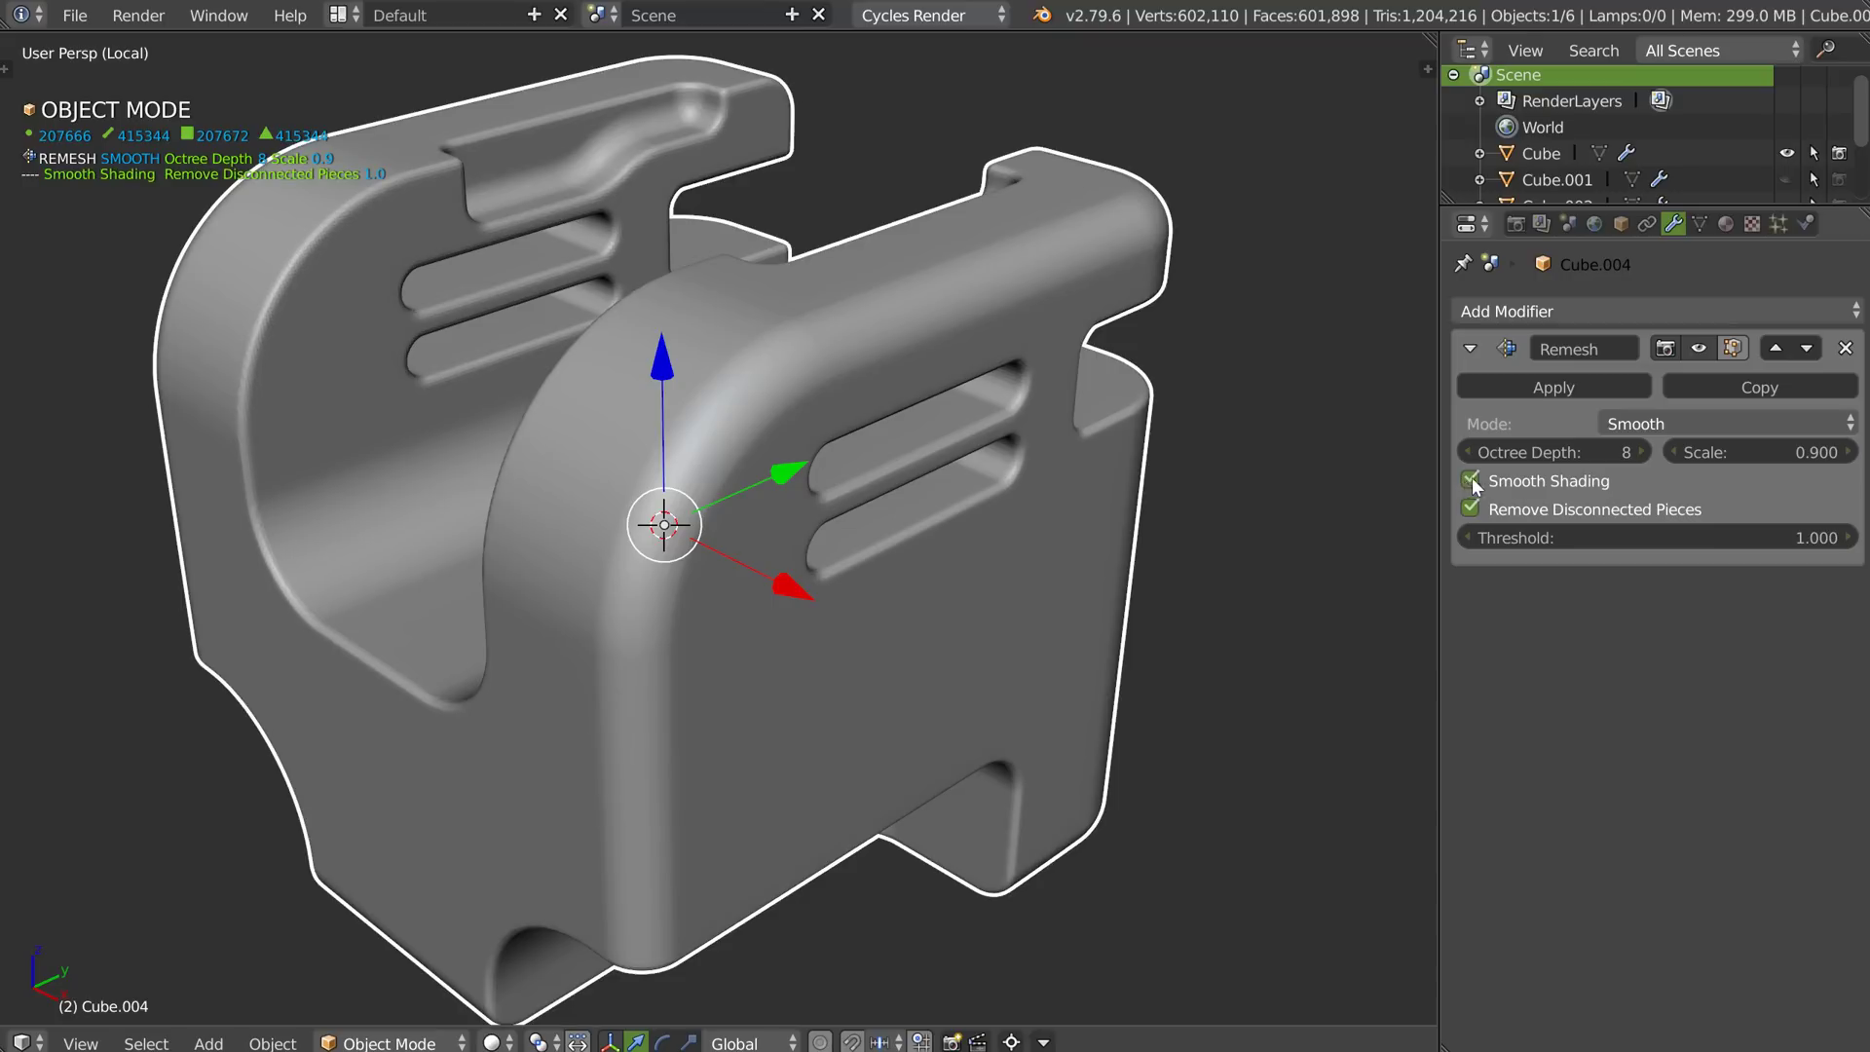
Show the wireframe overlay on the remeshed copy, examine its dense grid of quads and hide the overlay.
scroll(658, 429, "up", 4)
key("shift+z")
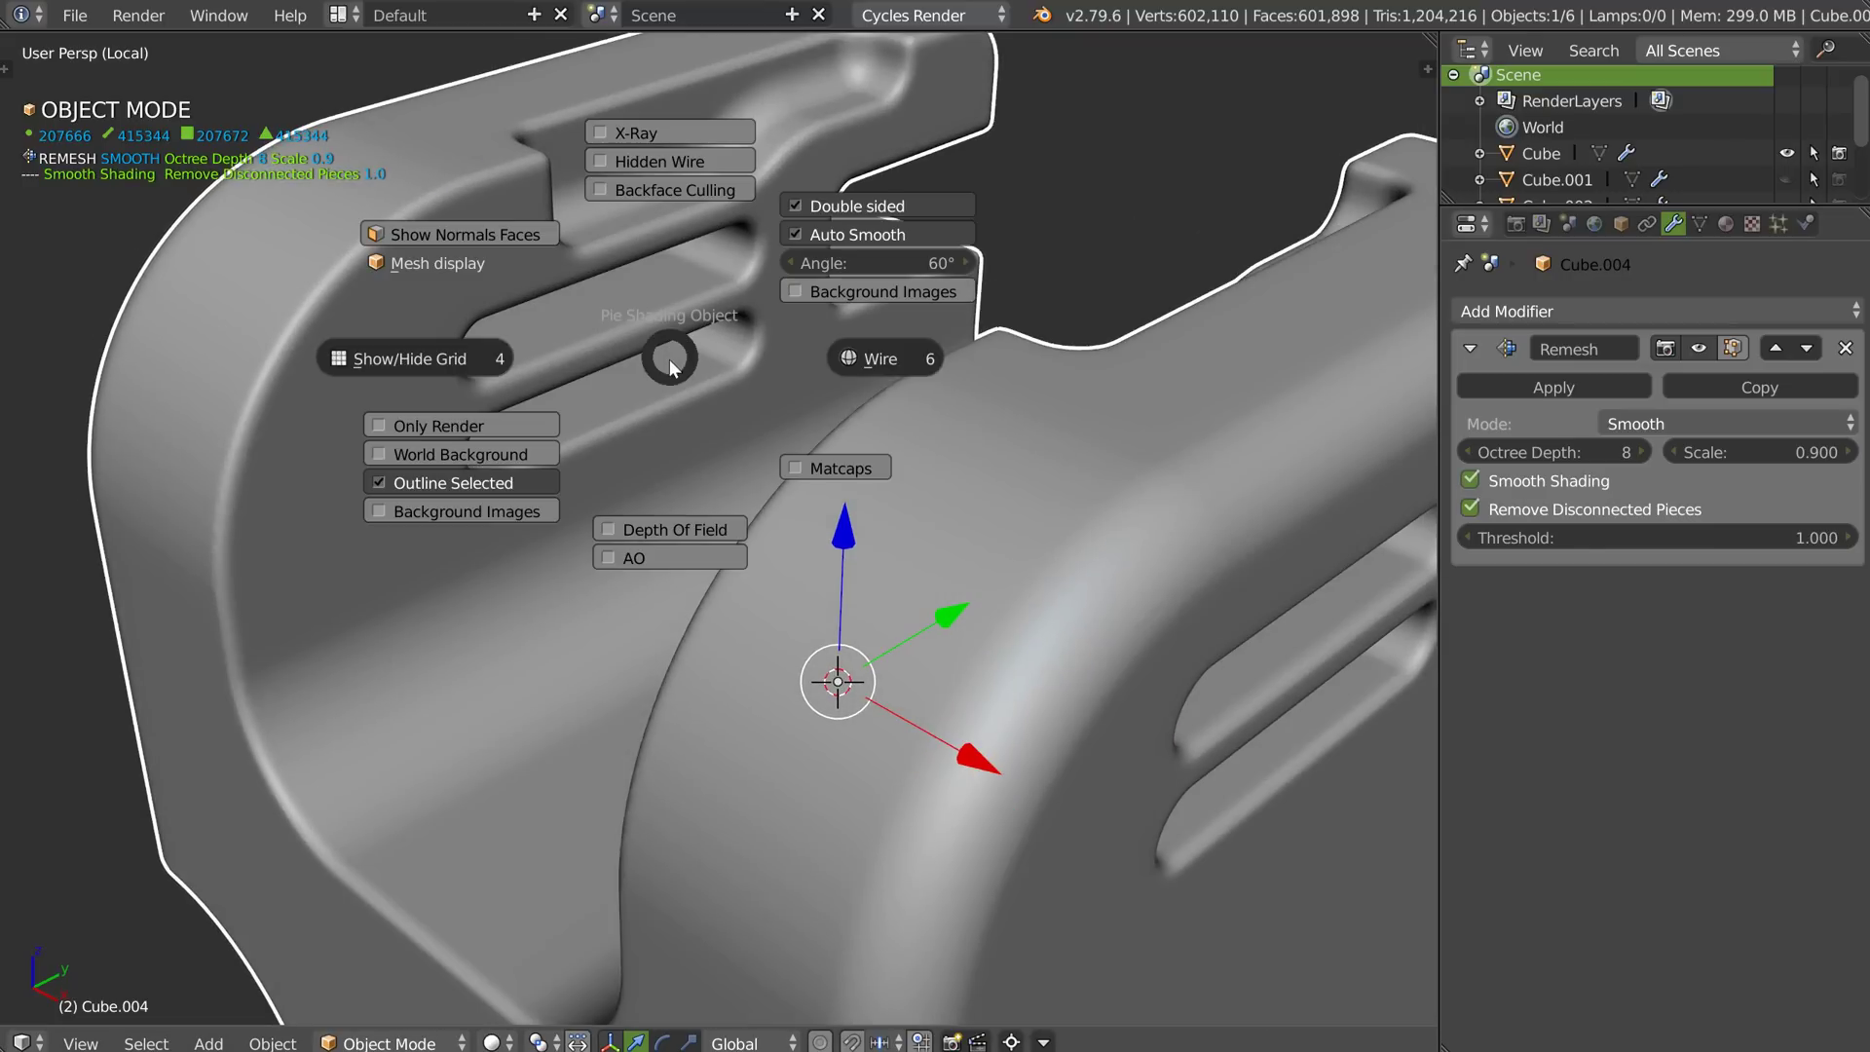
left_click(876, 354)
middle_click_drag(755, 228, 800, 322, "shift")
mouse_move(675, 417)
middle_mouse_down()
mouse_move(869, 305)
mouse_move(797, 317)
middle_mouse_up()
key("z")
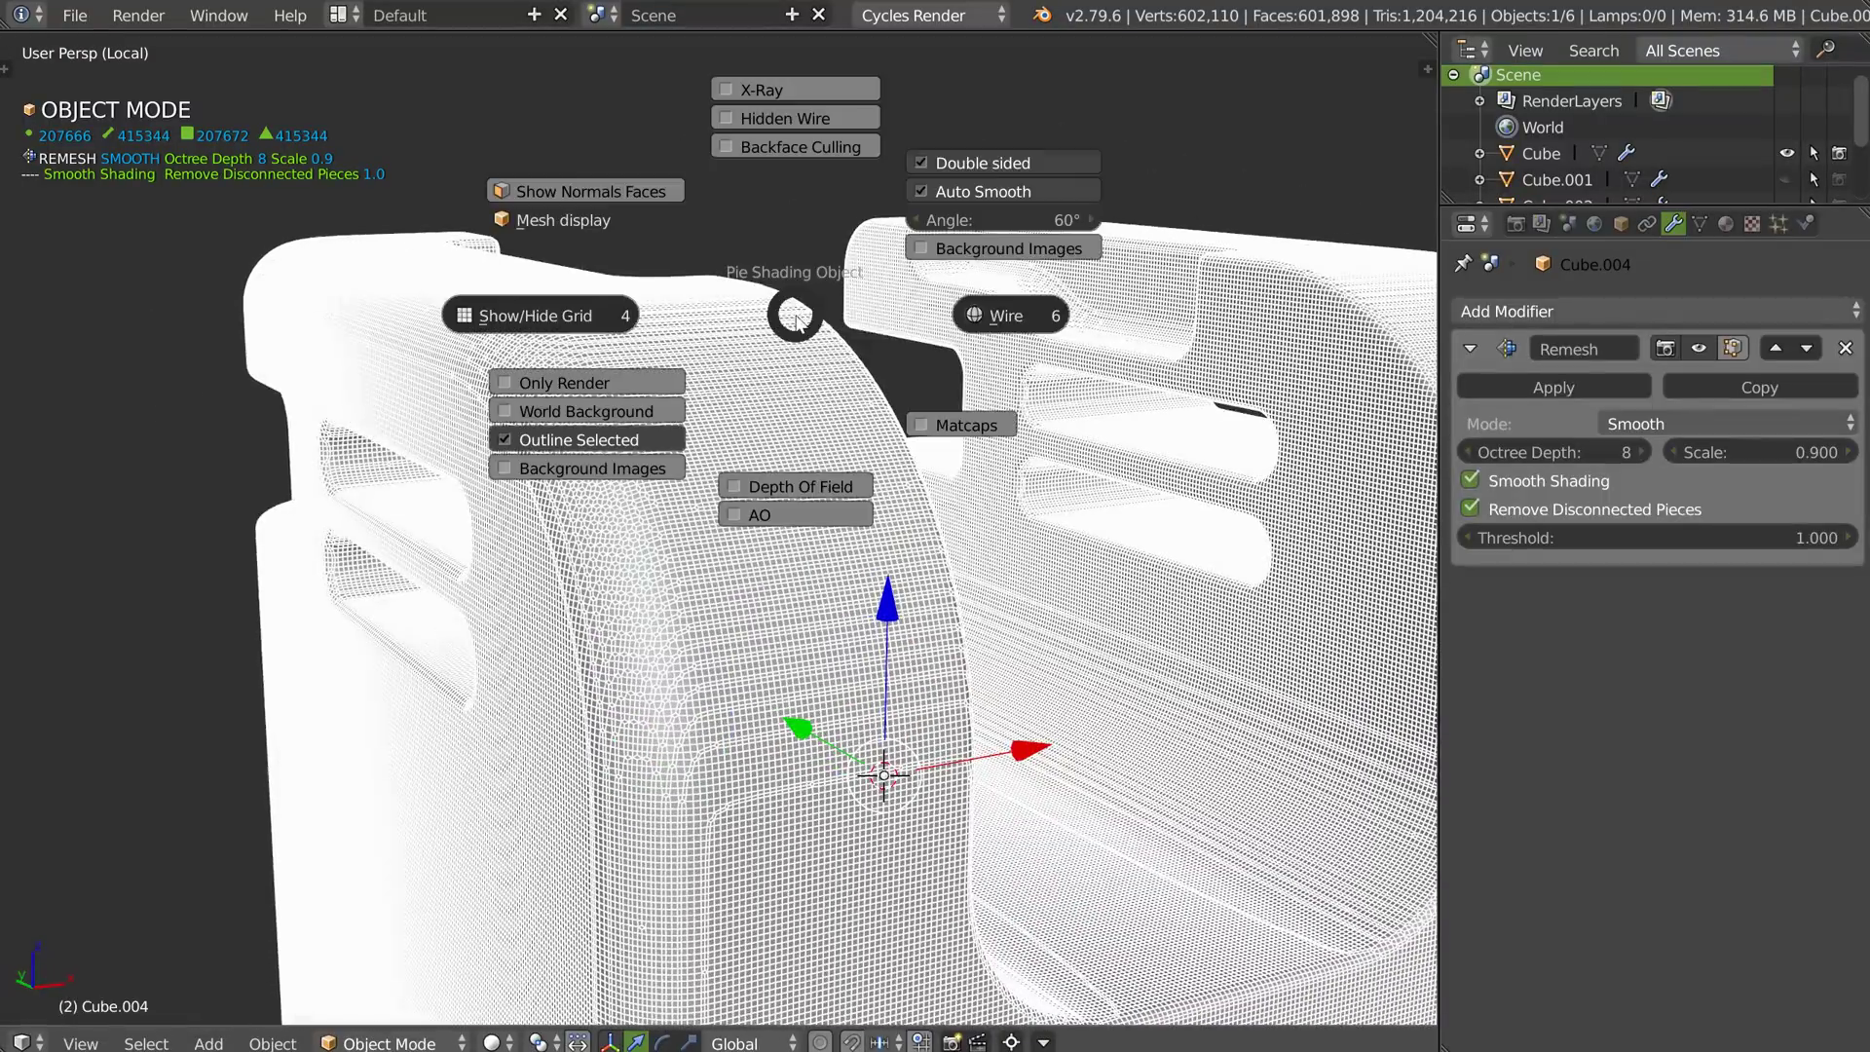
left_click(1009, 311)
Examine the shading of the remeshed copy's edges, slots, recess and large curved surfaces up close and from several sides.
middle_click_drag(643, 390, 811, 372)
scroll(788, 295, "up", 3)
middle_click_drag(783, 286, 747, 433)
scroll(679, 332, "down", 3)
scroll(834, 363, "up", 4)
middle_click_drag(608, 372, 666, 413)
middle_click_drag(809, 374, 687, 481)
scroll(808, 331, "down", 3)
middle_click_drag(713, 209, 768, 249)
scroll(400, 438, "down", 3)
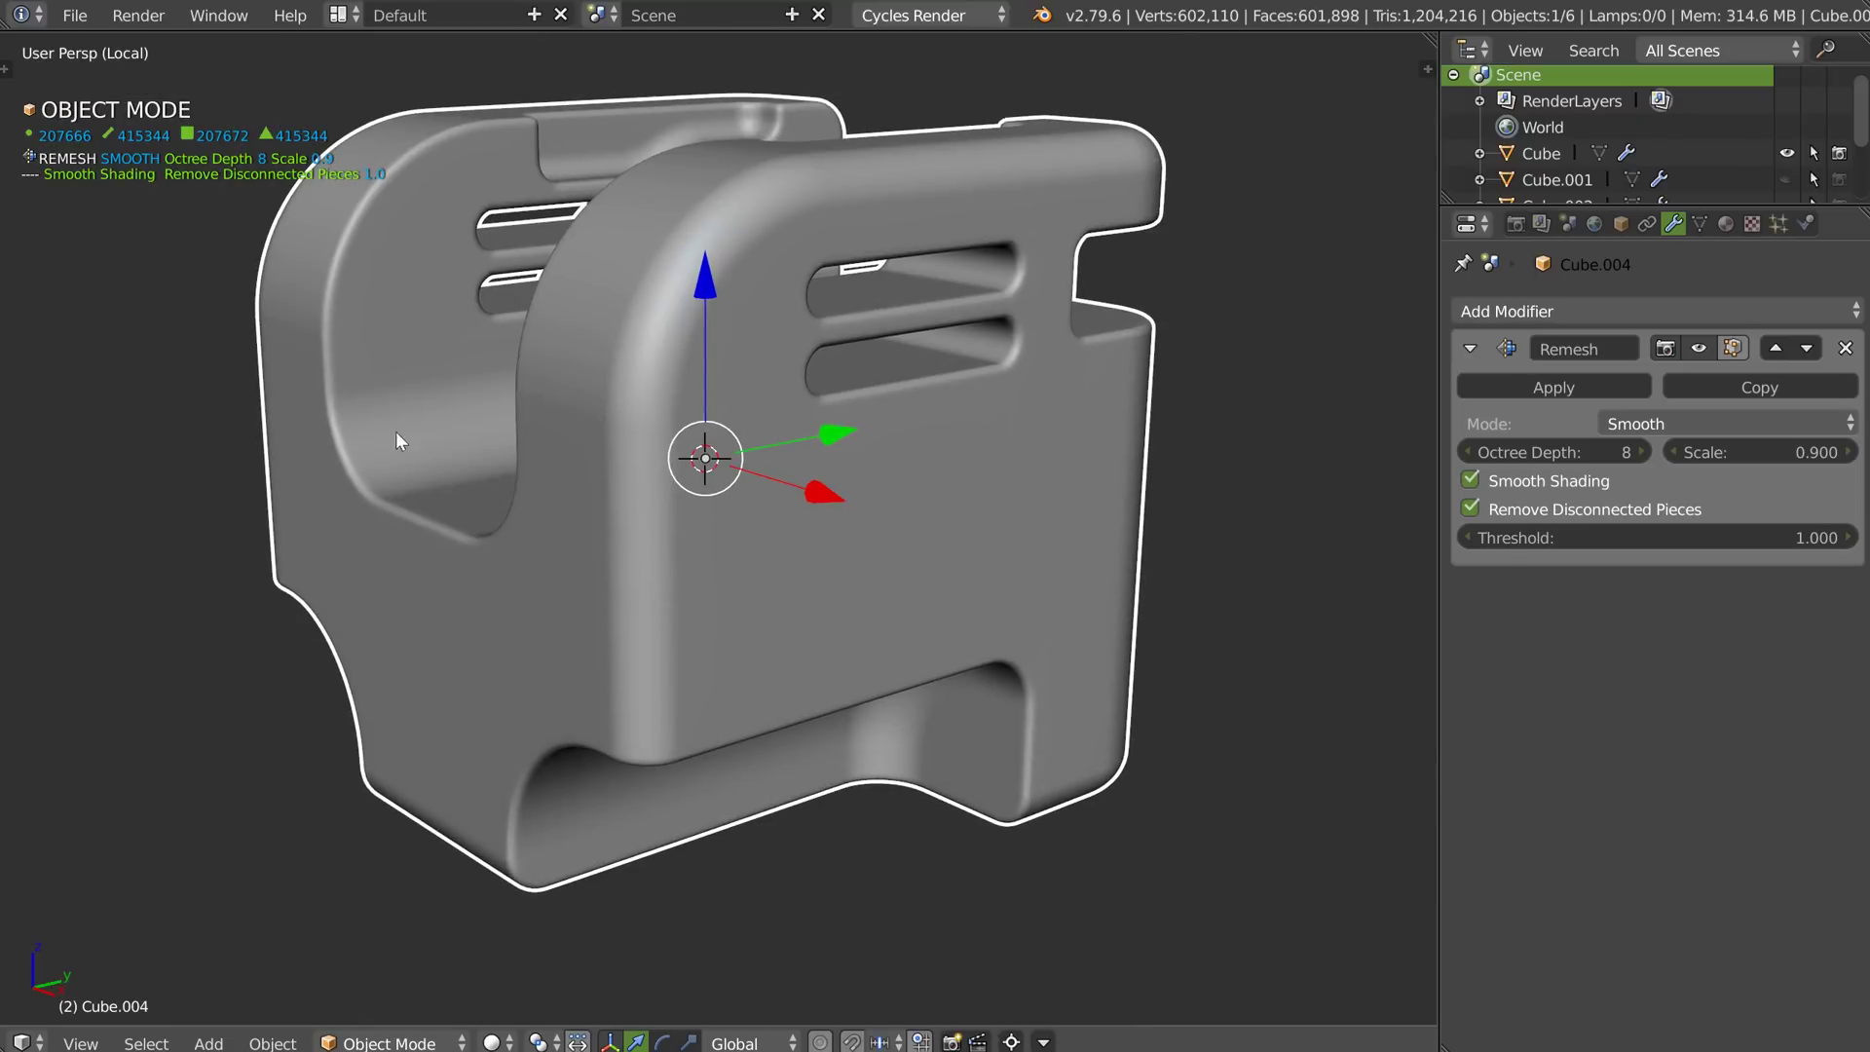
middle_click_drag(400, 438, 514, 439)
scroll(471, 459, "up", 4)
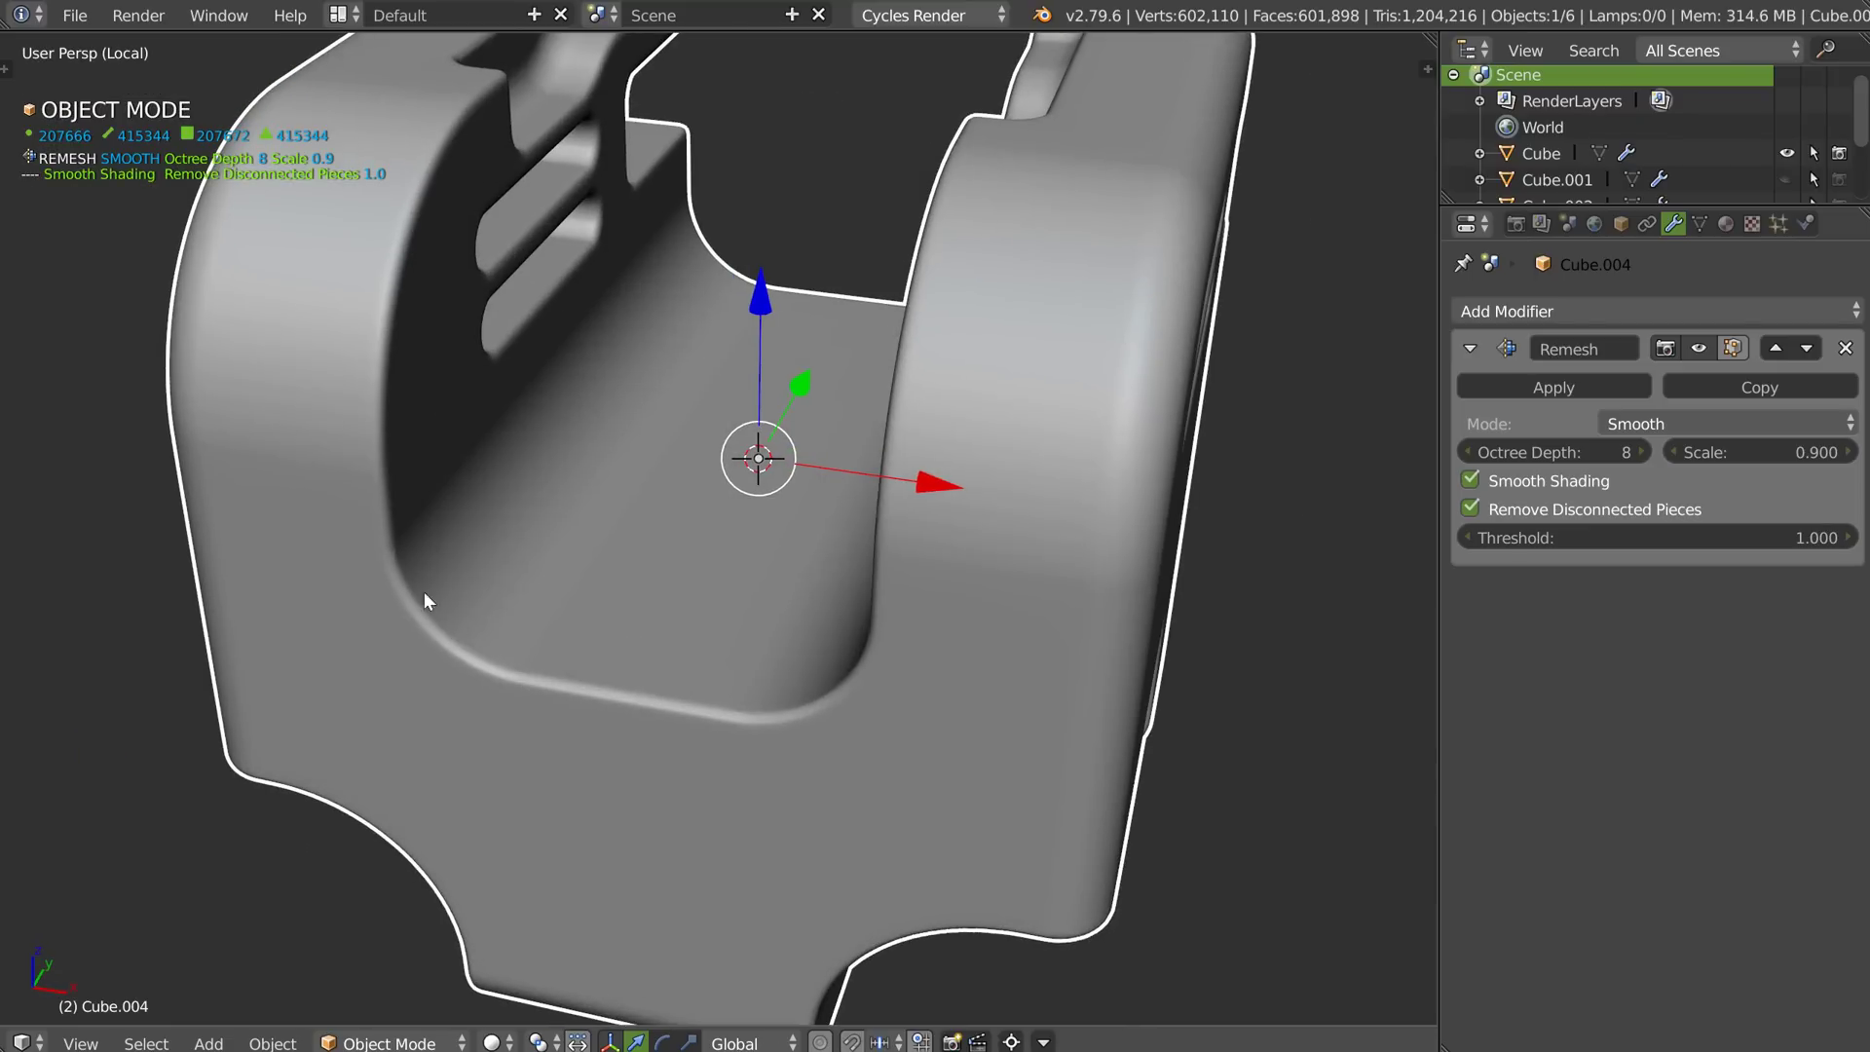
scroll(424, 592, "down", 3)
middle_click_drag(697, 472, 610, 355)
scroll(610, 354, "up", 4)
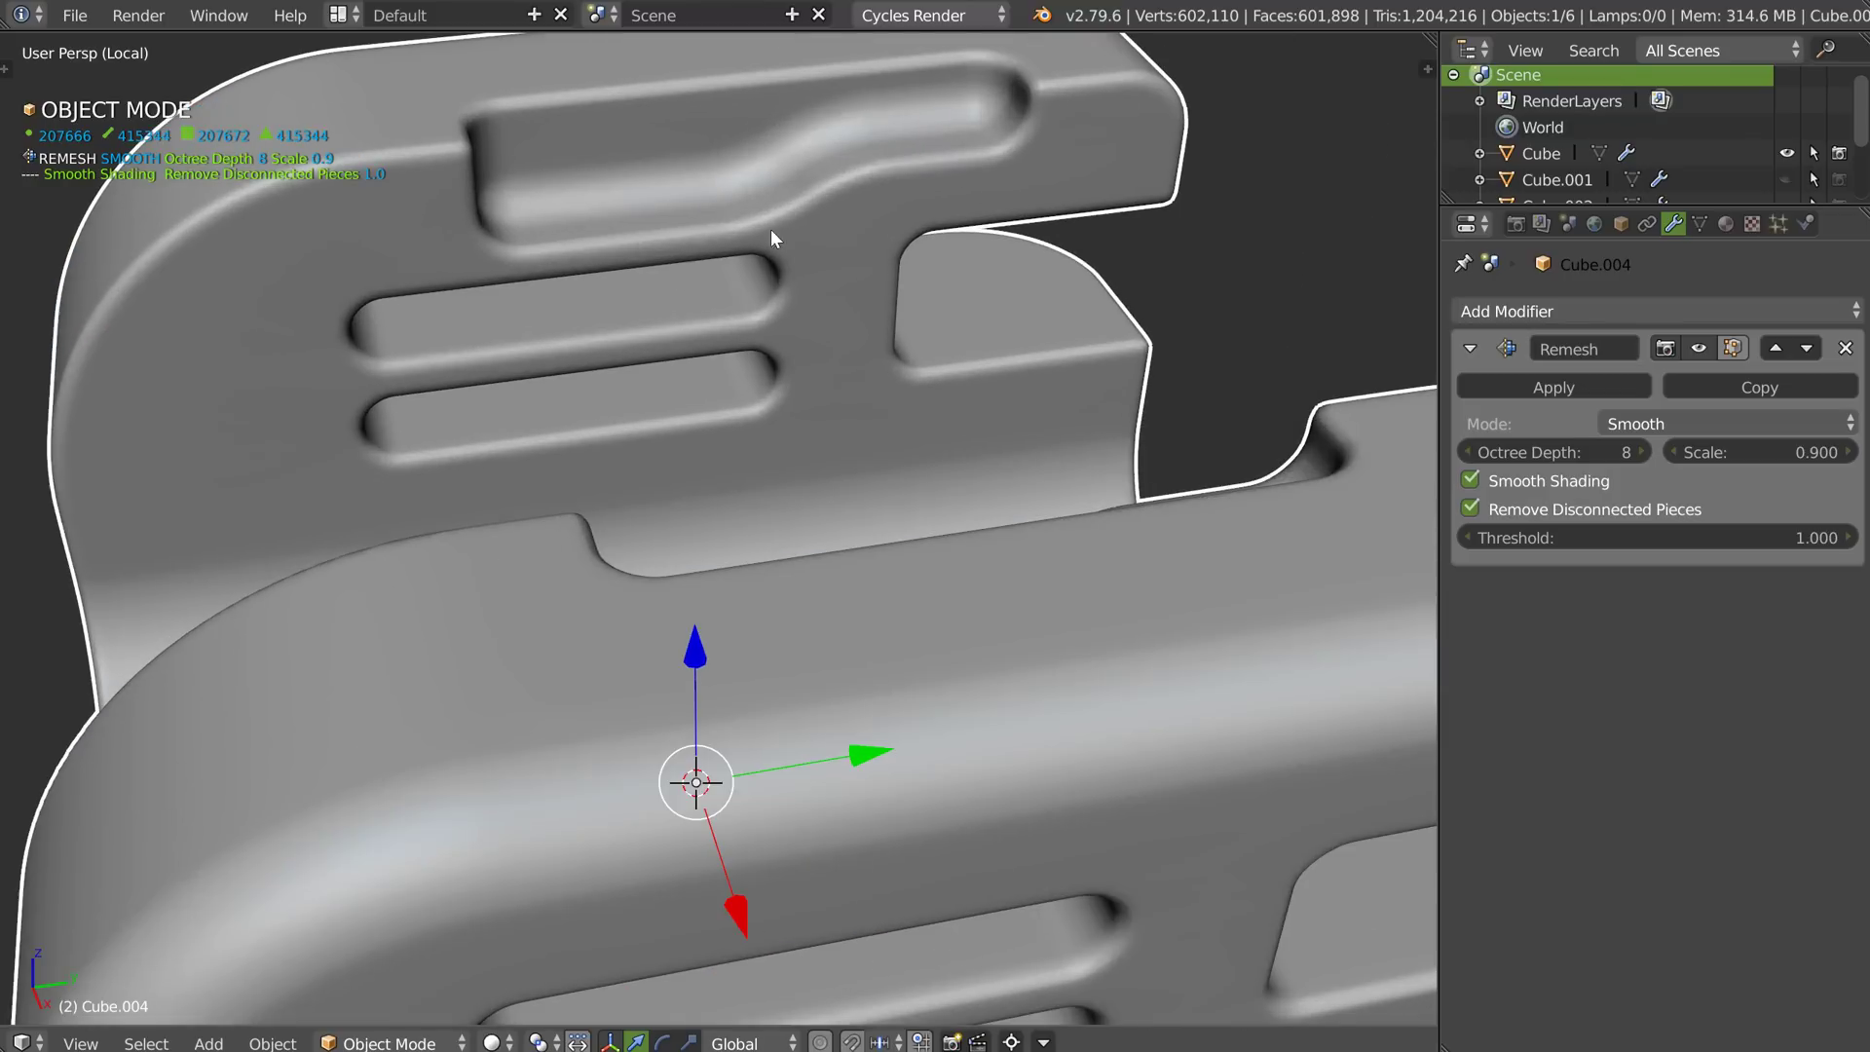
scroll(567, 284, "down", 5)
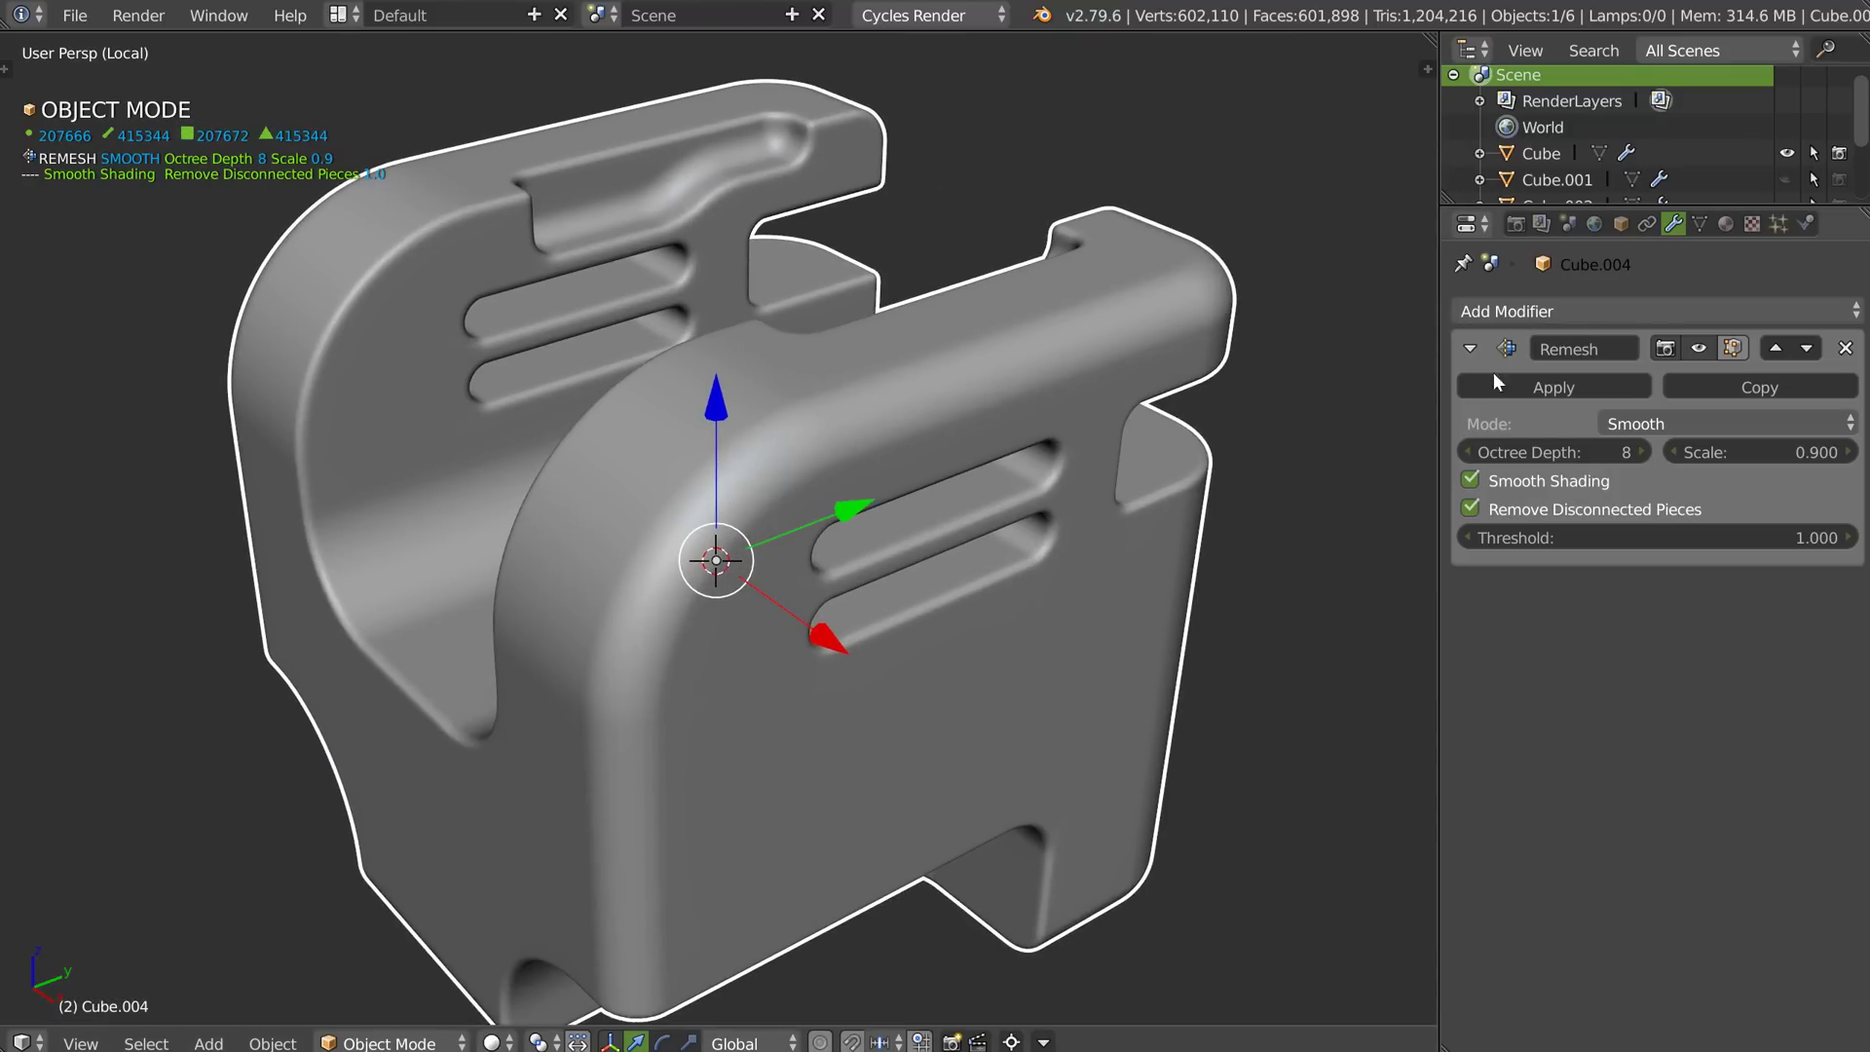
Add a Corrective Smooth modifier after the Remesh and switch off its viewport display.
left_click(1593, 310)
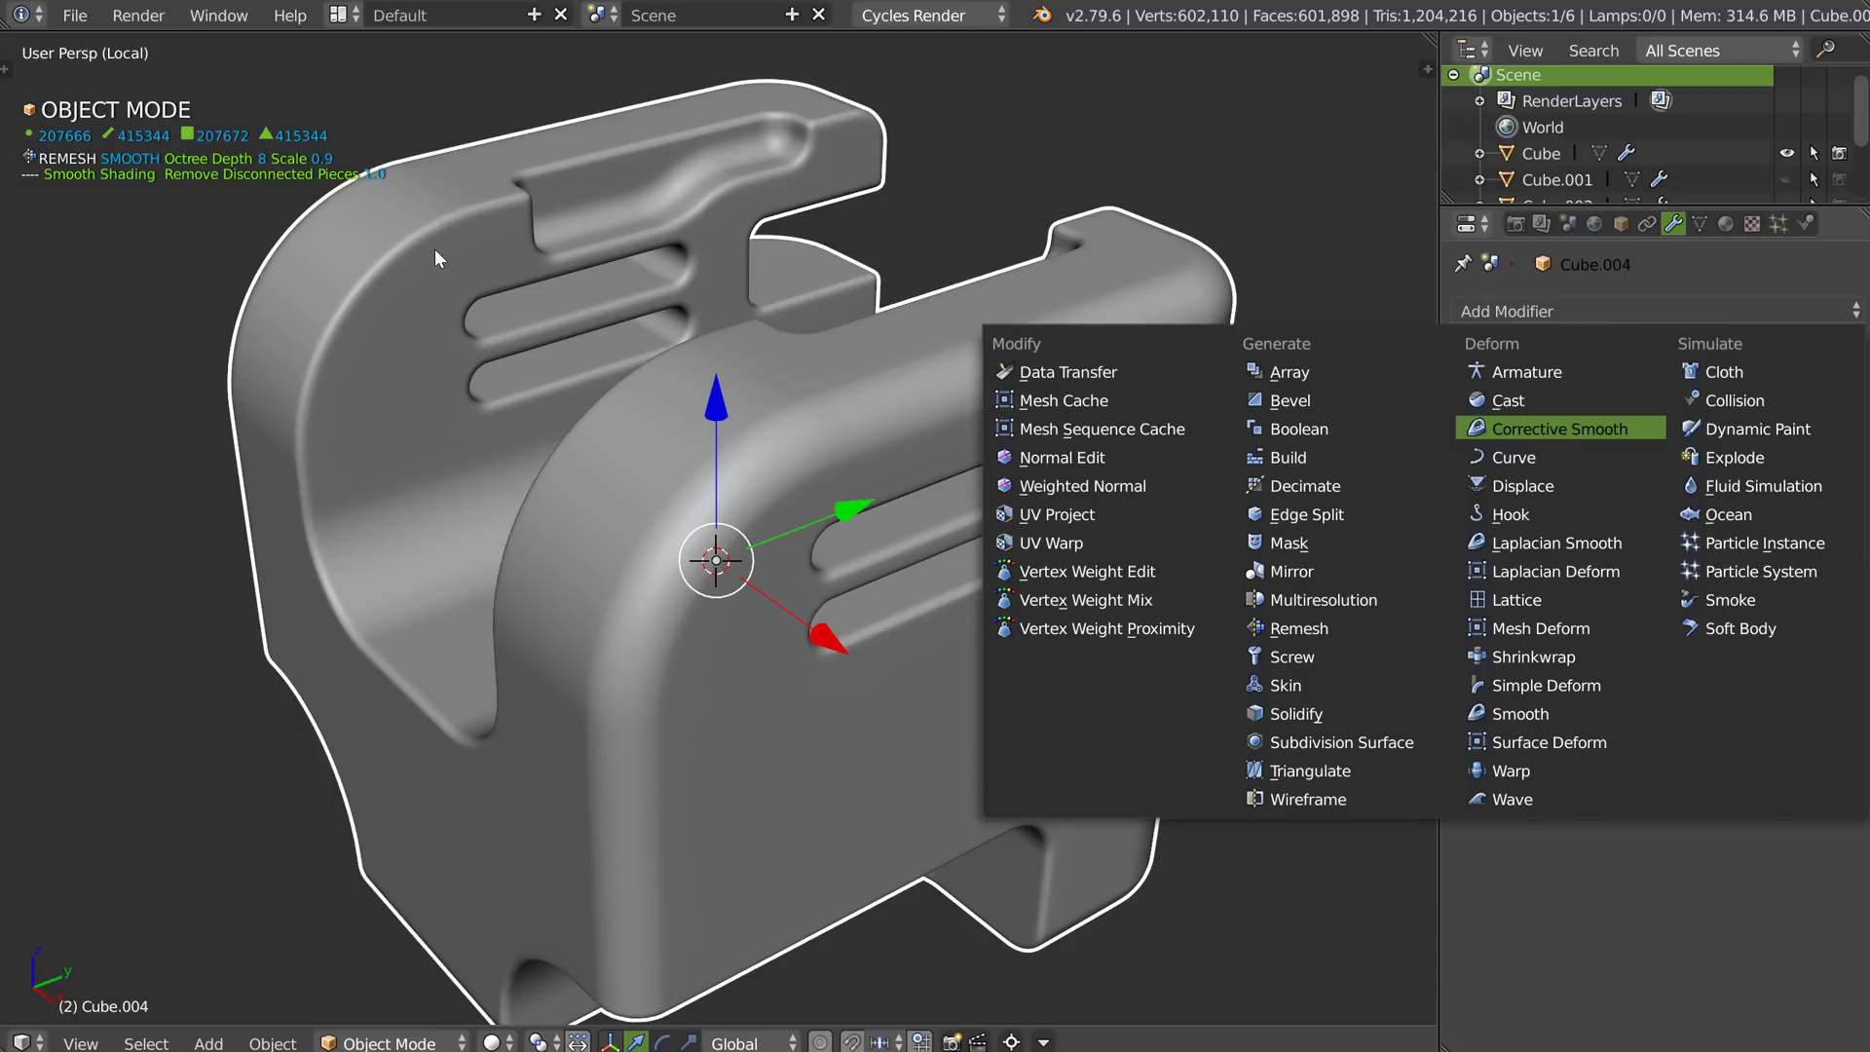
scroll(691, 205, "up", 3)
middle_click_drag(532, 273, 691, 430)
scroll(692, 429, "up", 1)
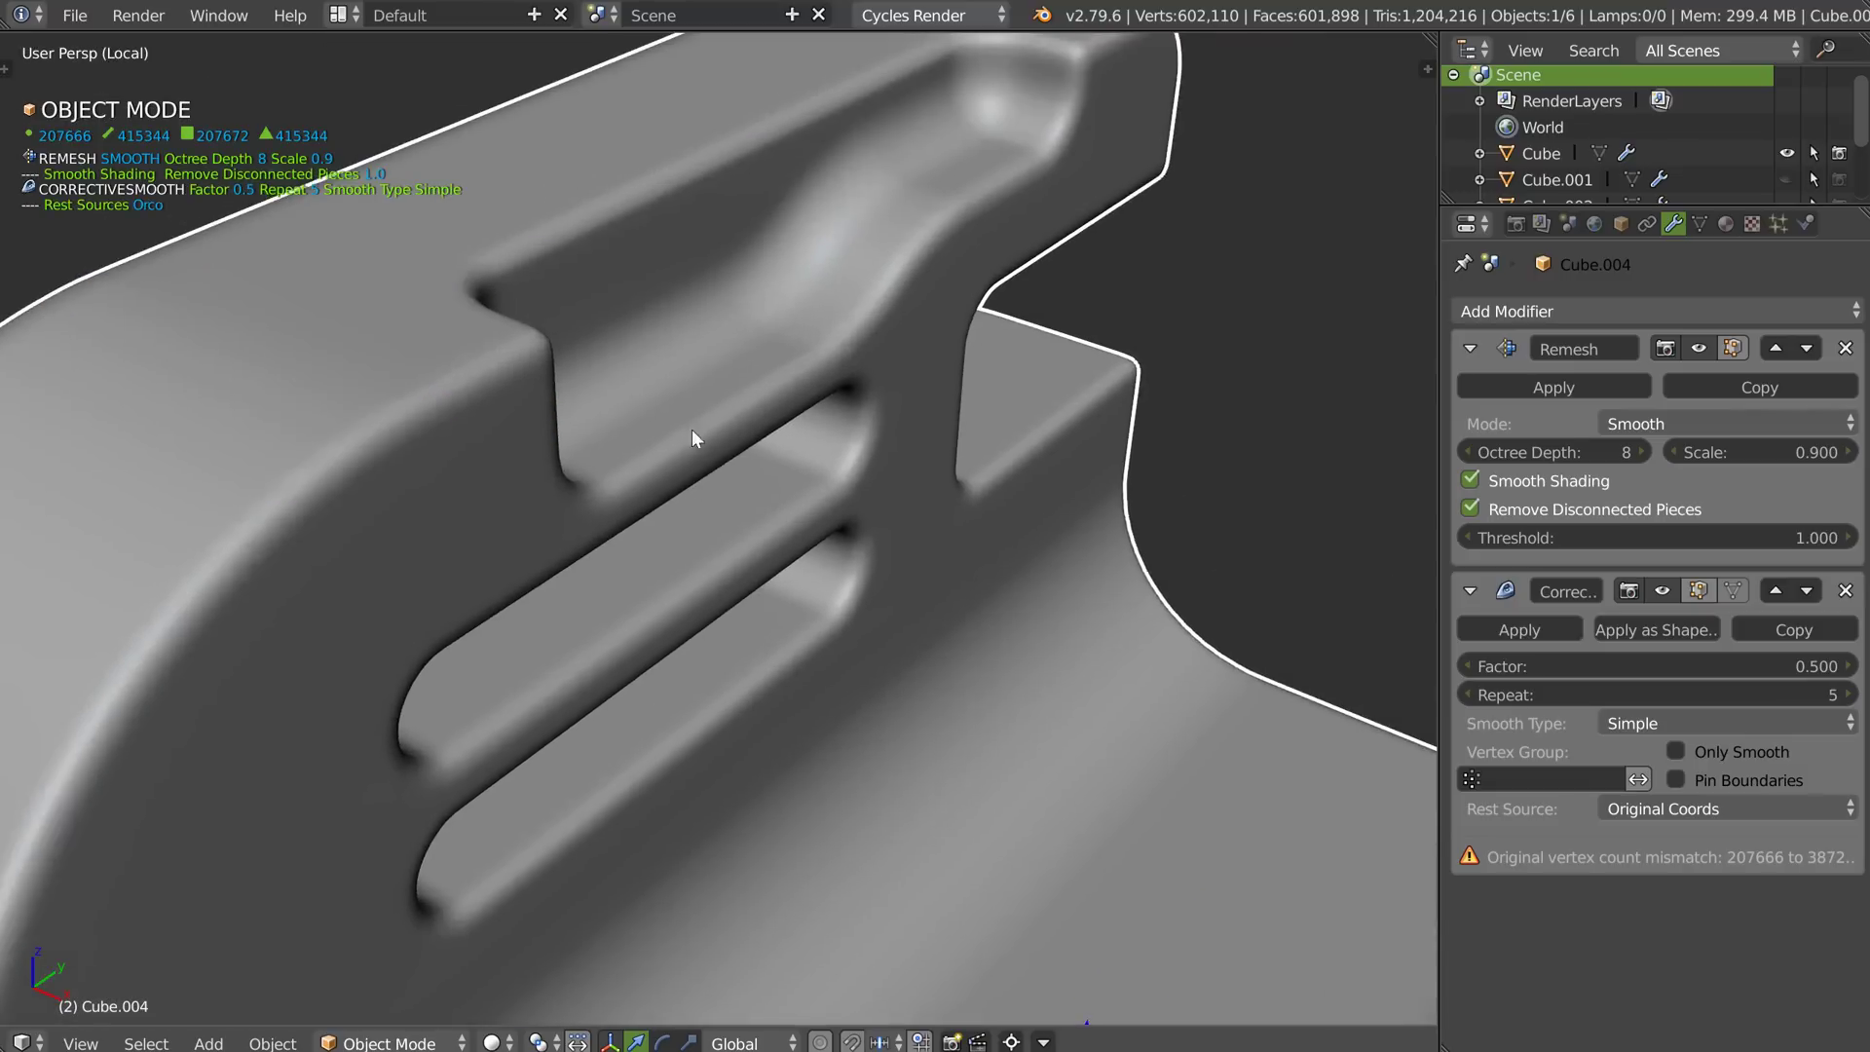
scroll(599, 388, "up", 1)
middle_click_drag(600, 388, 666, 469, "shift")
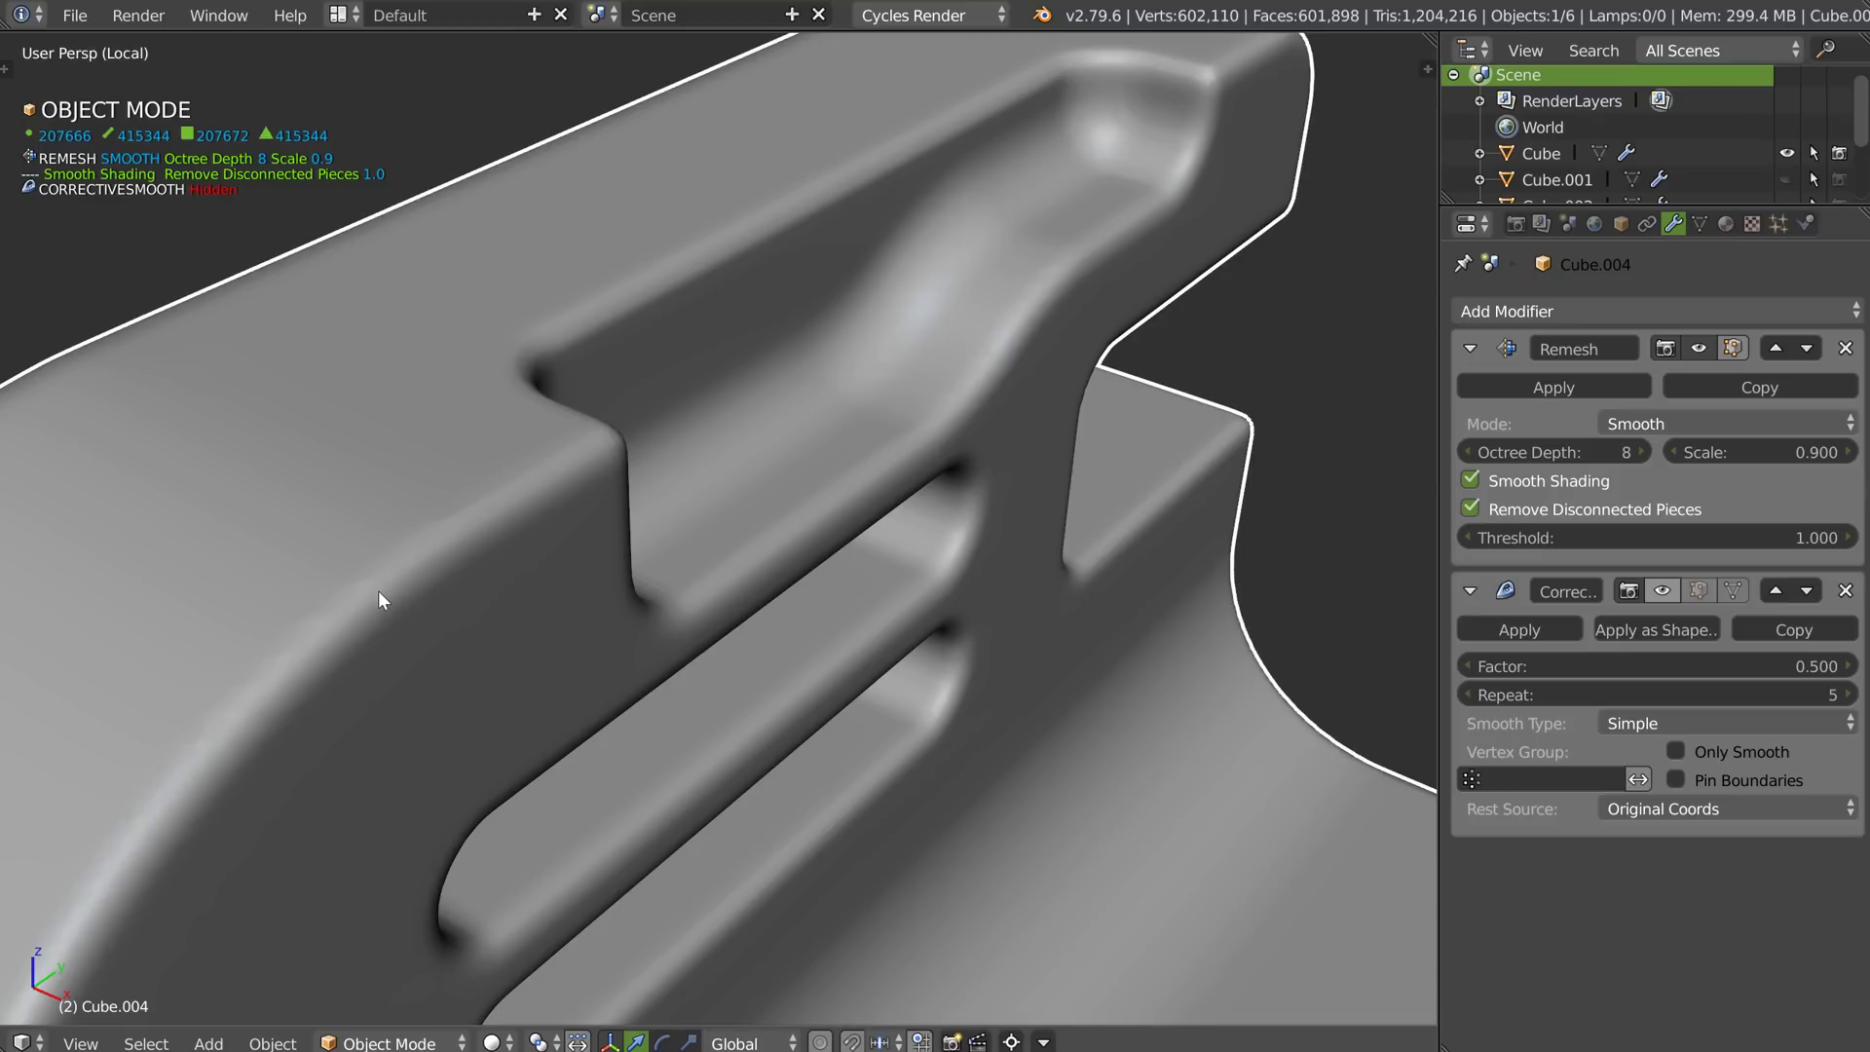
middle_click_drag(585, 510, 1014, 488)
left_click(1661, 590)
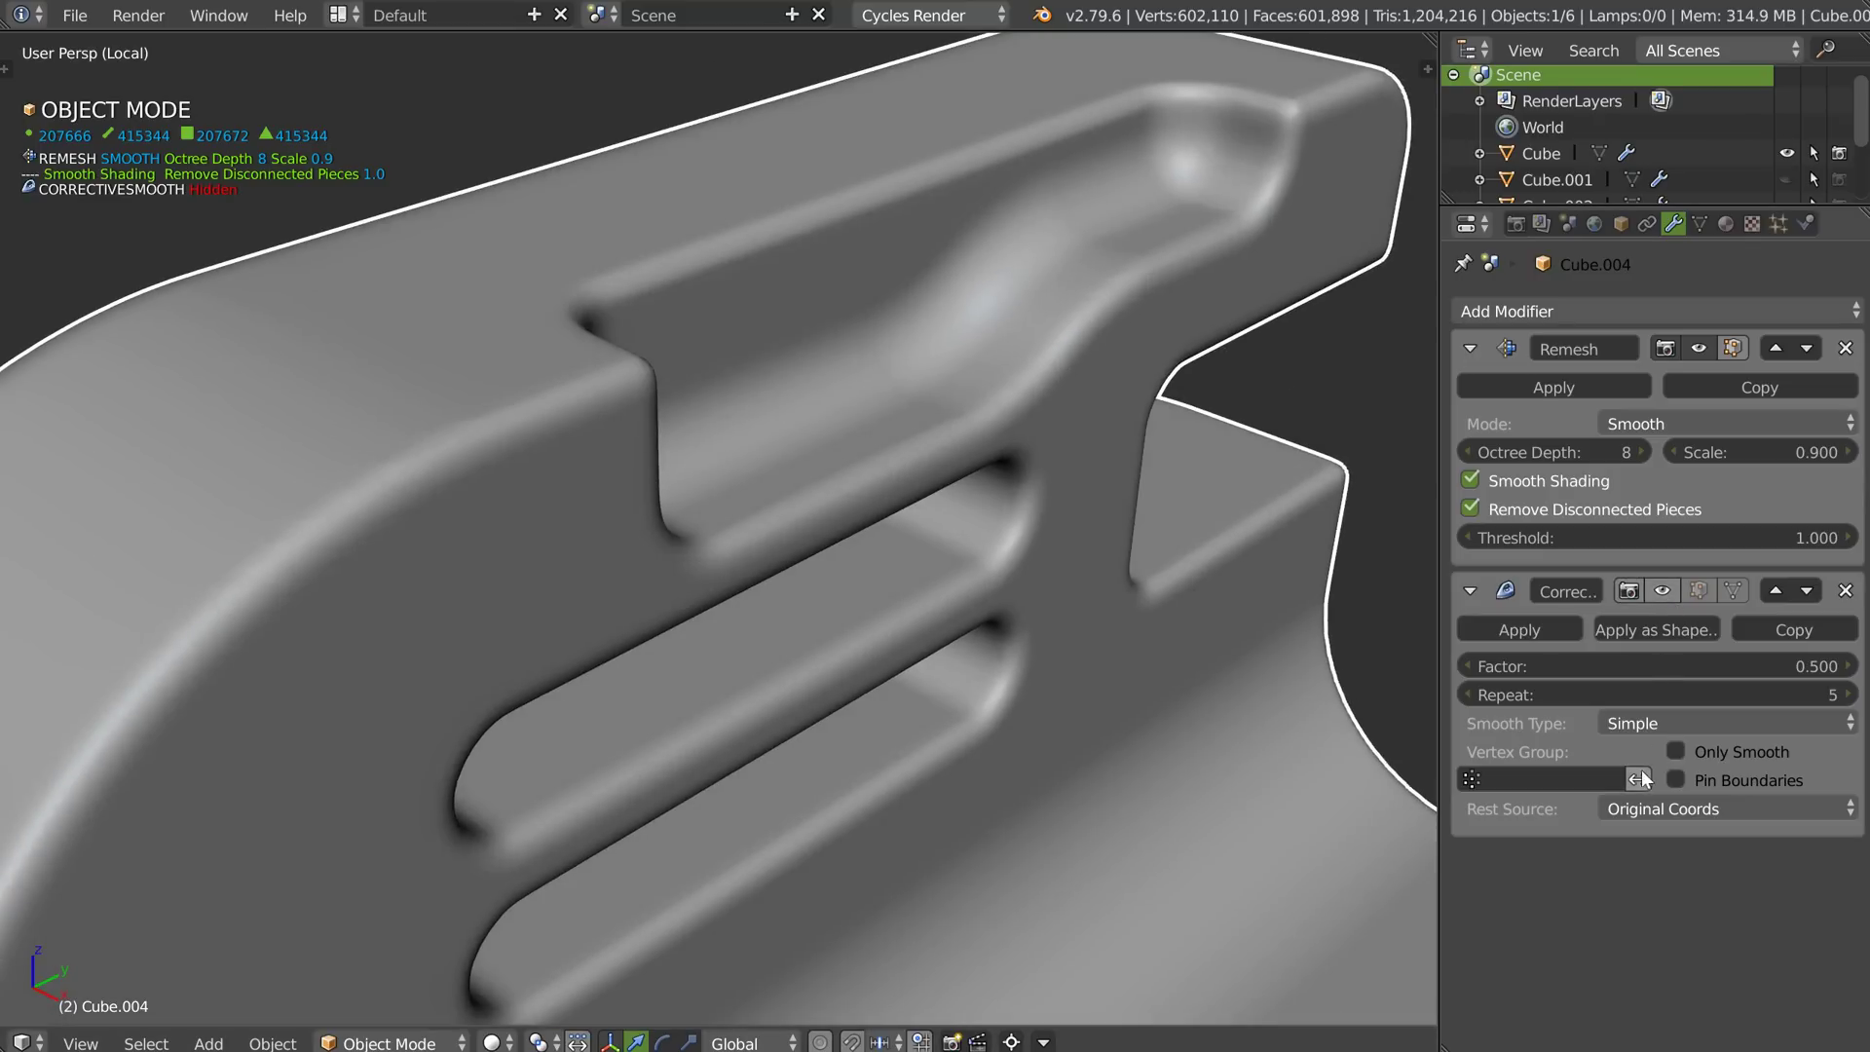
Enable Only Smooth on the Corrective Smooth modifier and set its factor to 1 and repeat to 10, keeping the Simple type.
left_click(1674, 723)
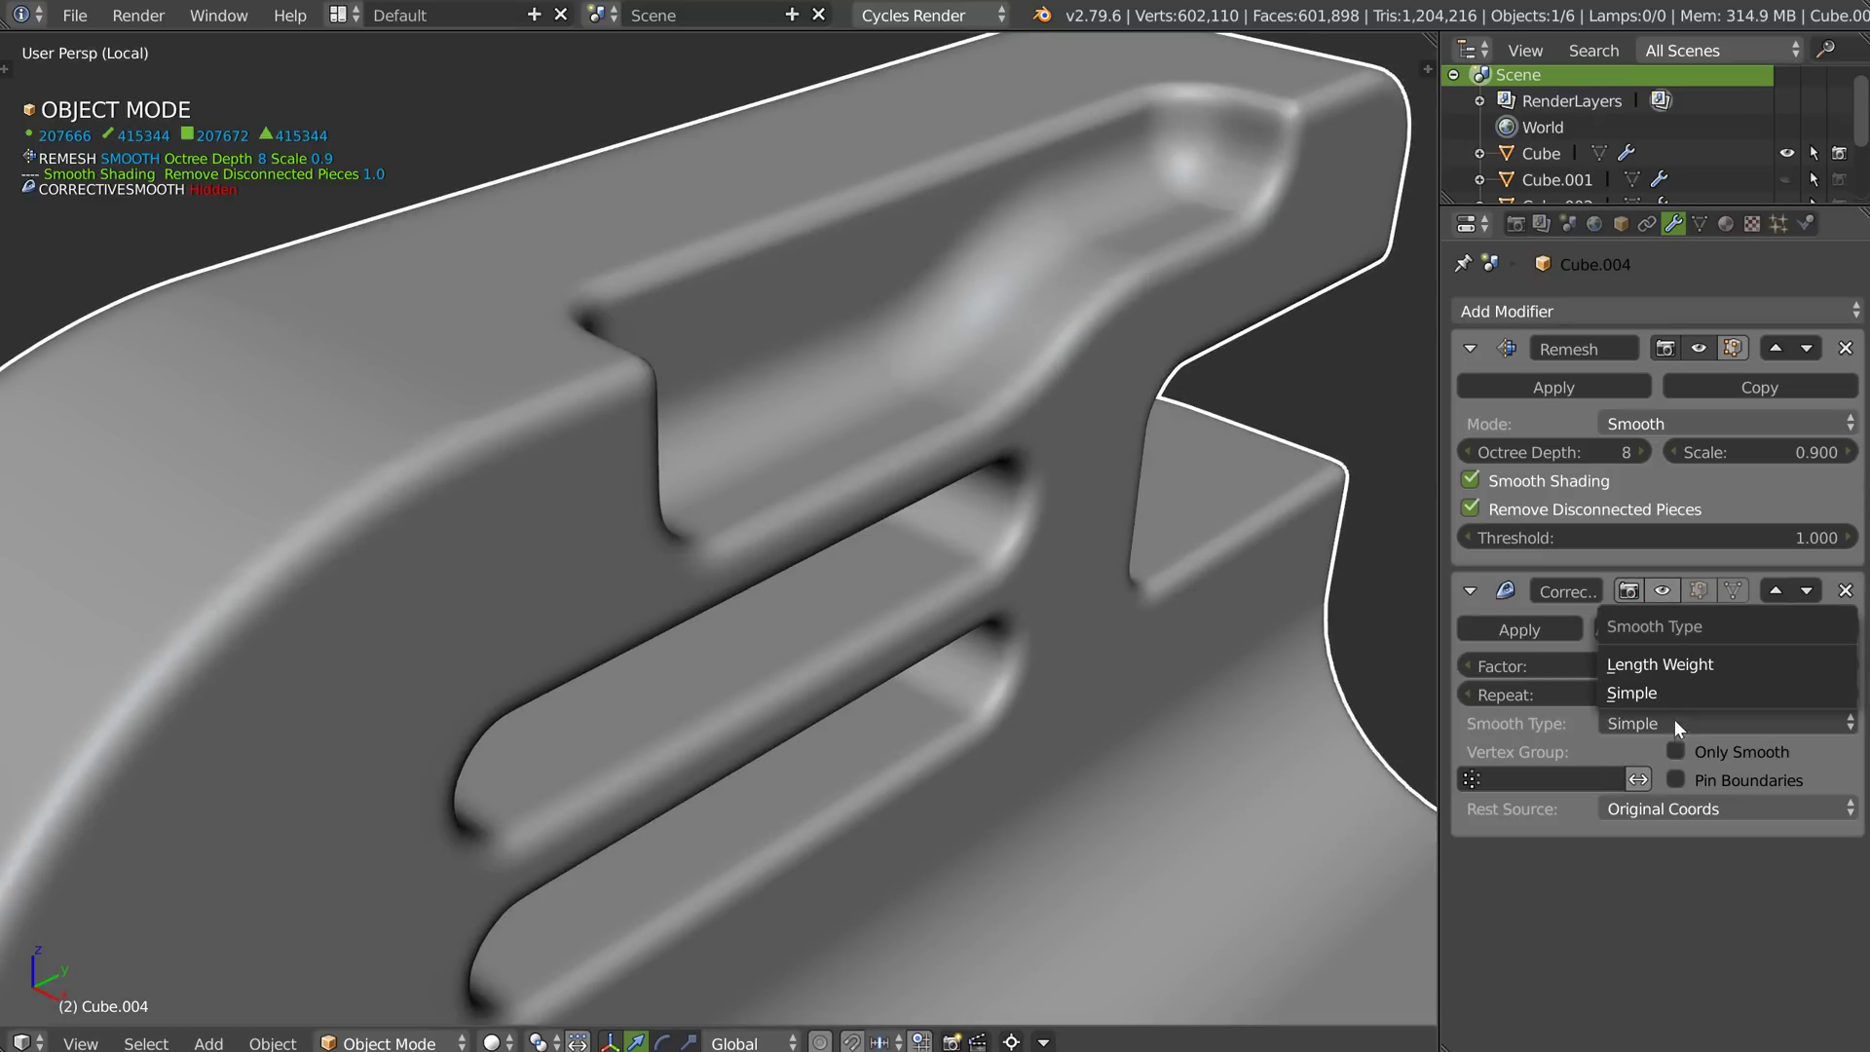
left_click(1590, 696)
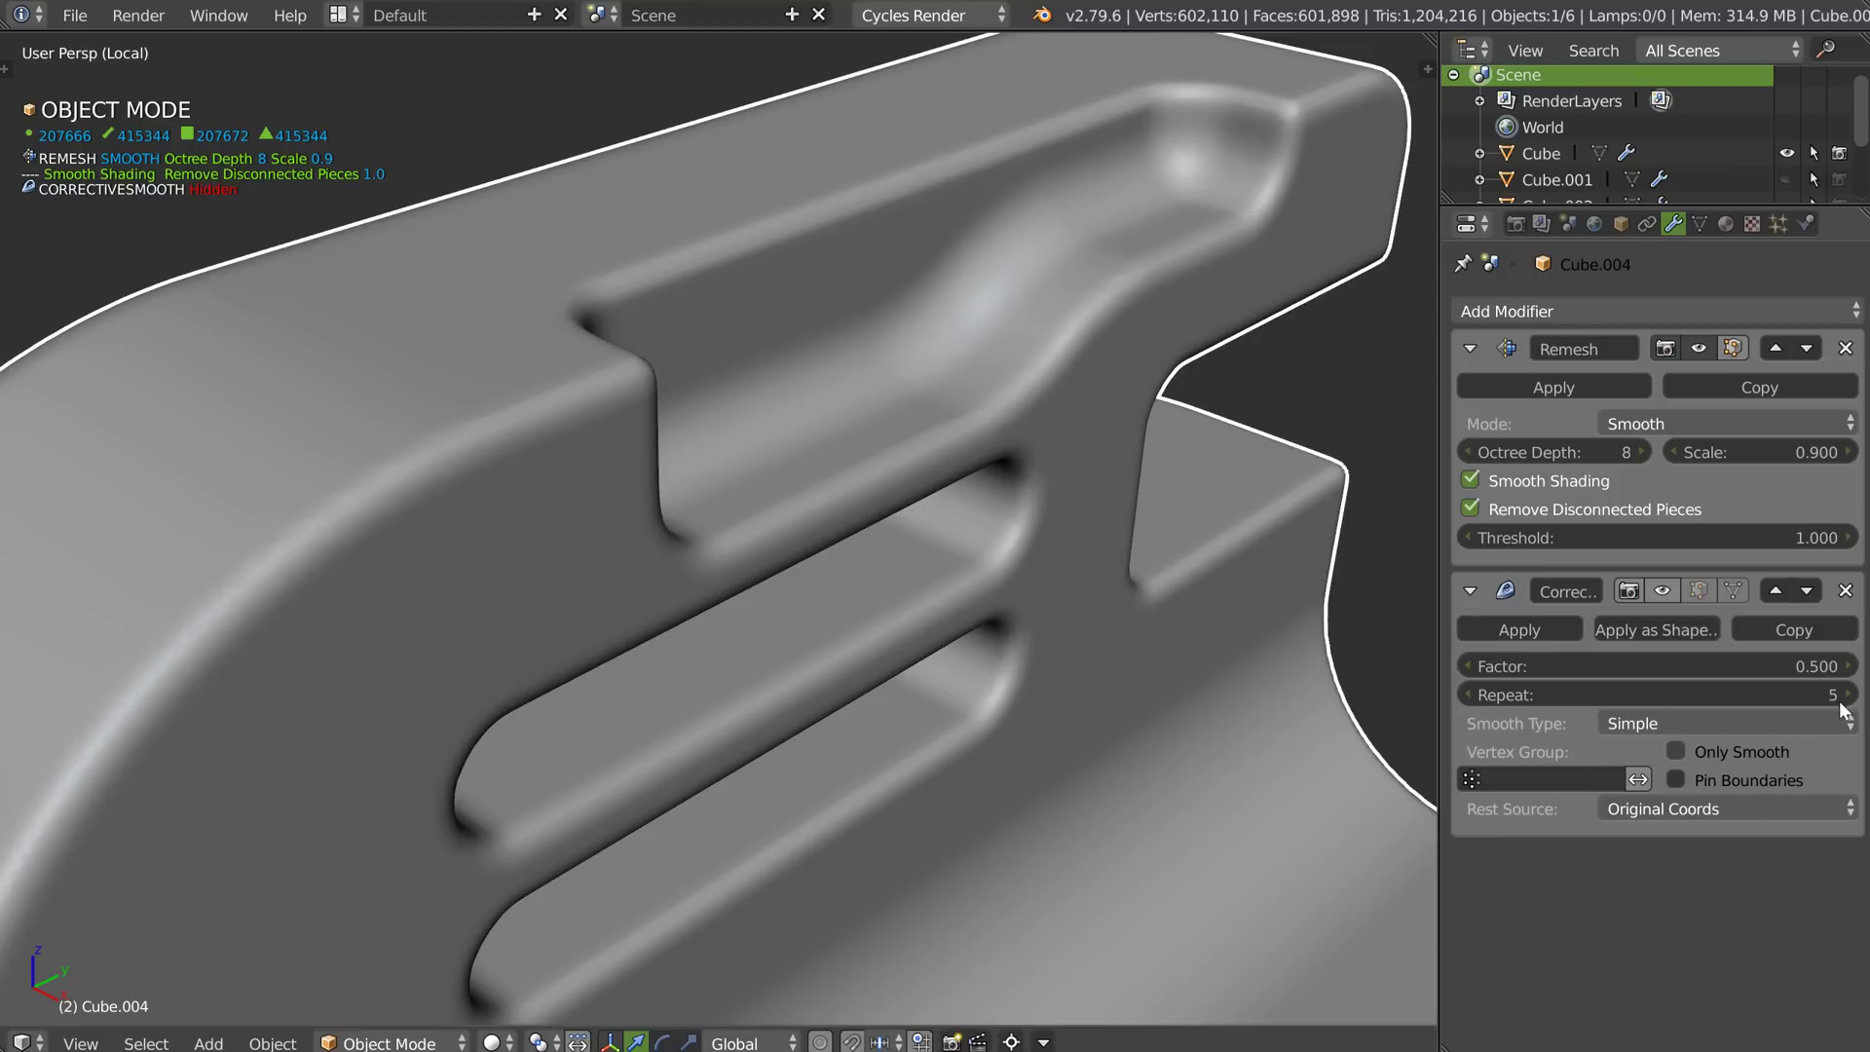
left_click(1675, 751)
left_click(1641, 674)
type("1")
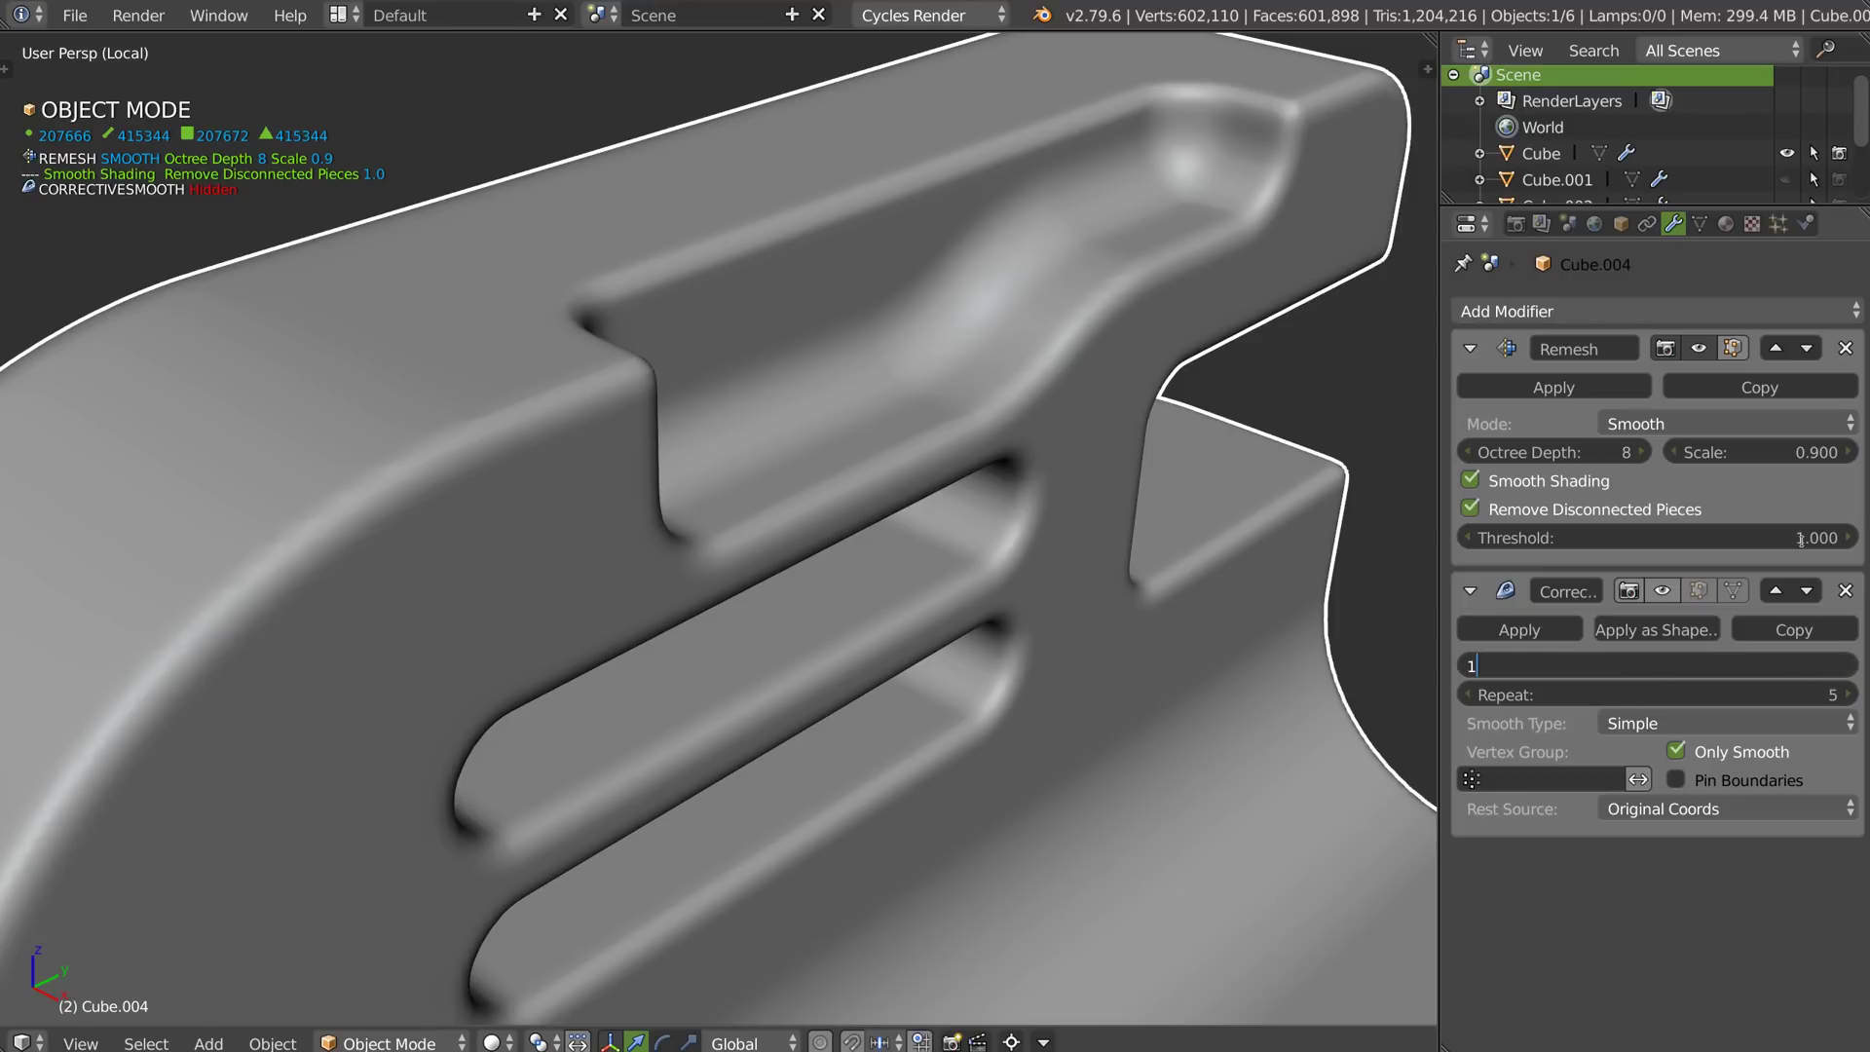
key("Return")
left_click(1631, 694)
type("10")
key("Return")
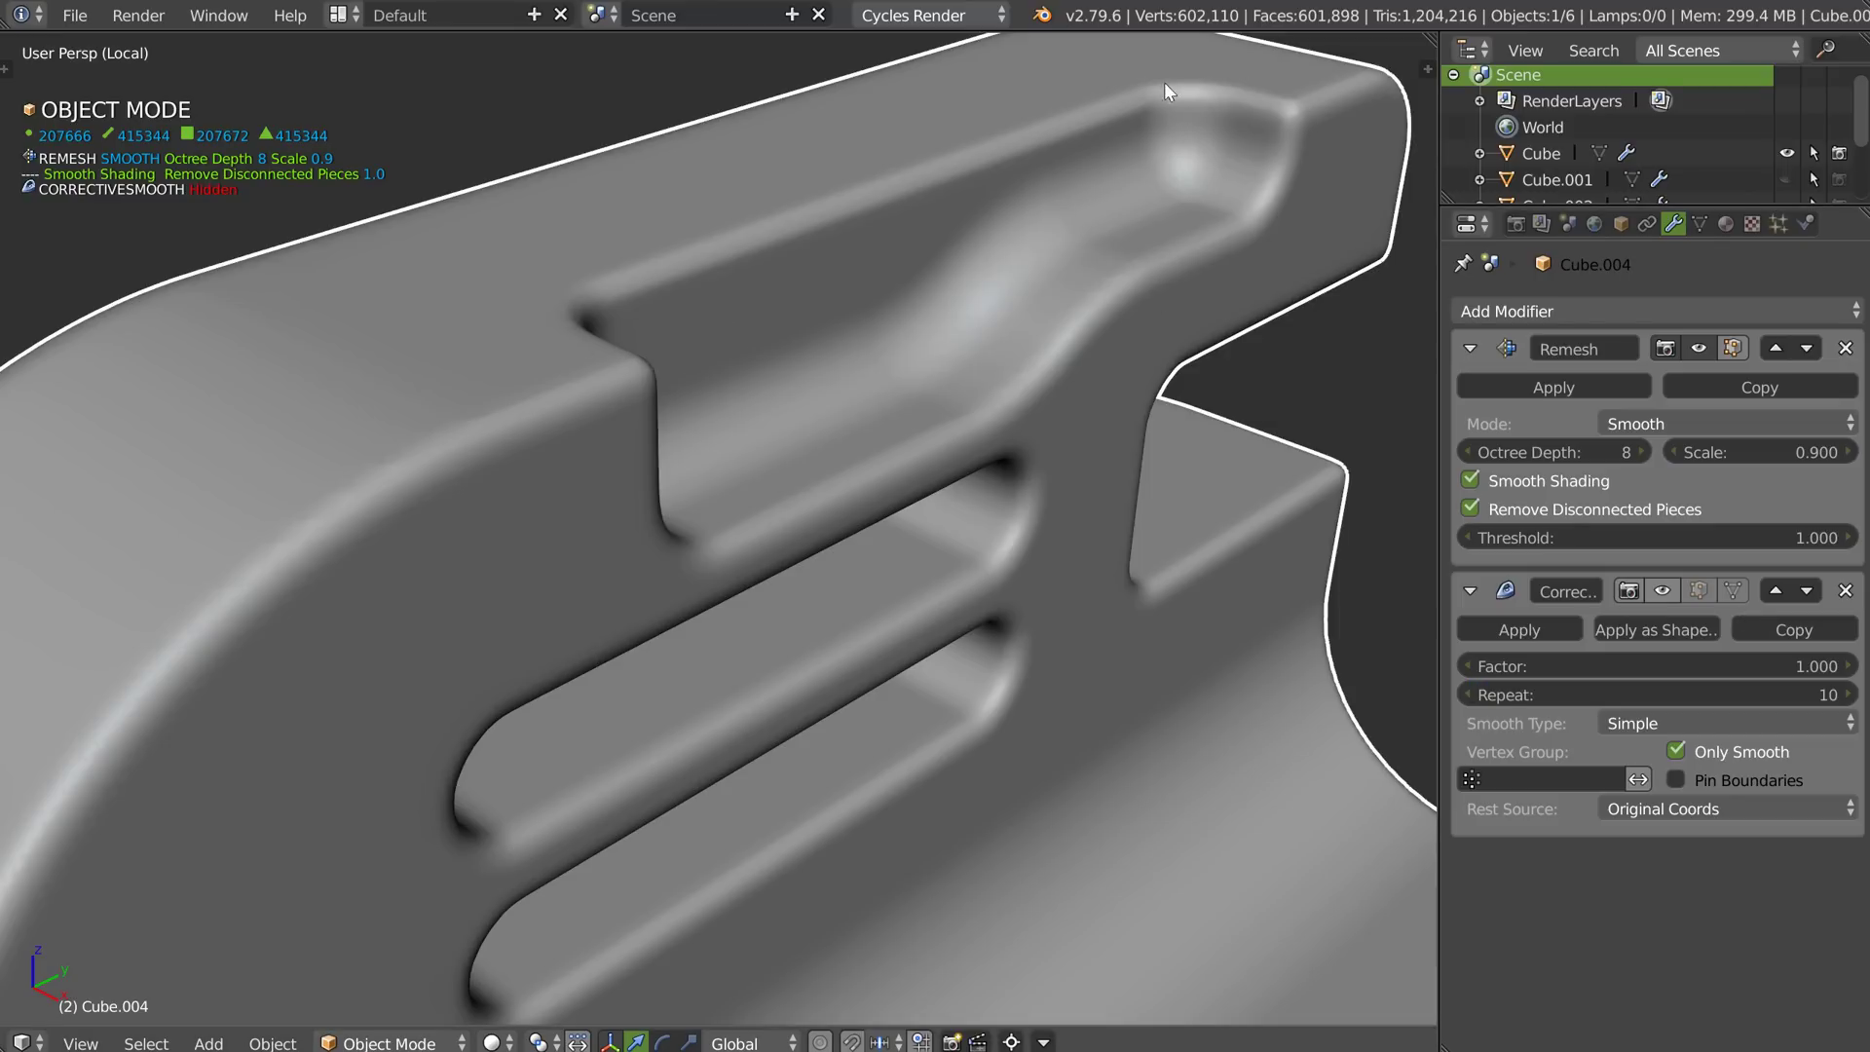
Enable nodes for the World surface and use the environment texture tomoco_studio.exr as its background color.
middle_click_drag(1048, 337, 1084, 509, "ctrl")
middle_click_drag(1266, 462, 1047, 456, "shift")
middle_click_drag(1048, 456, 646, 431)
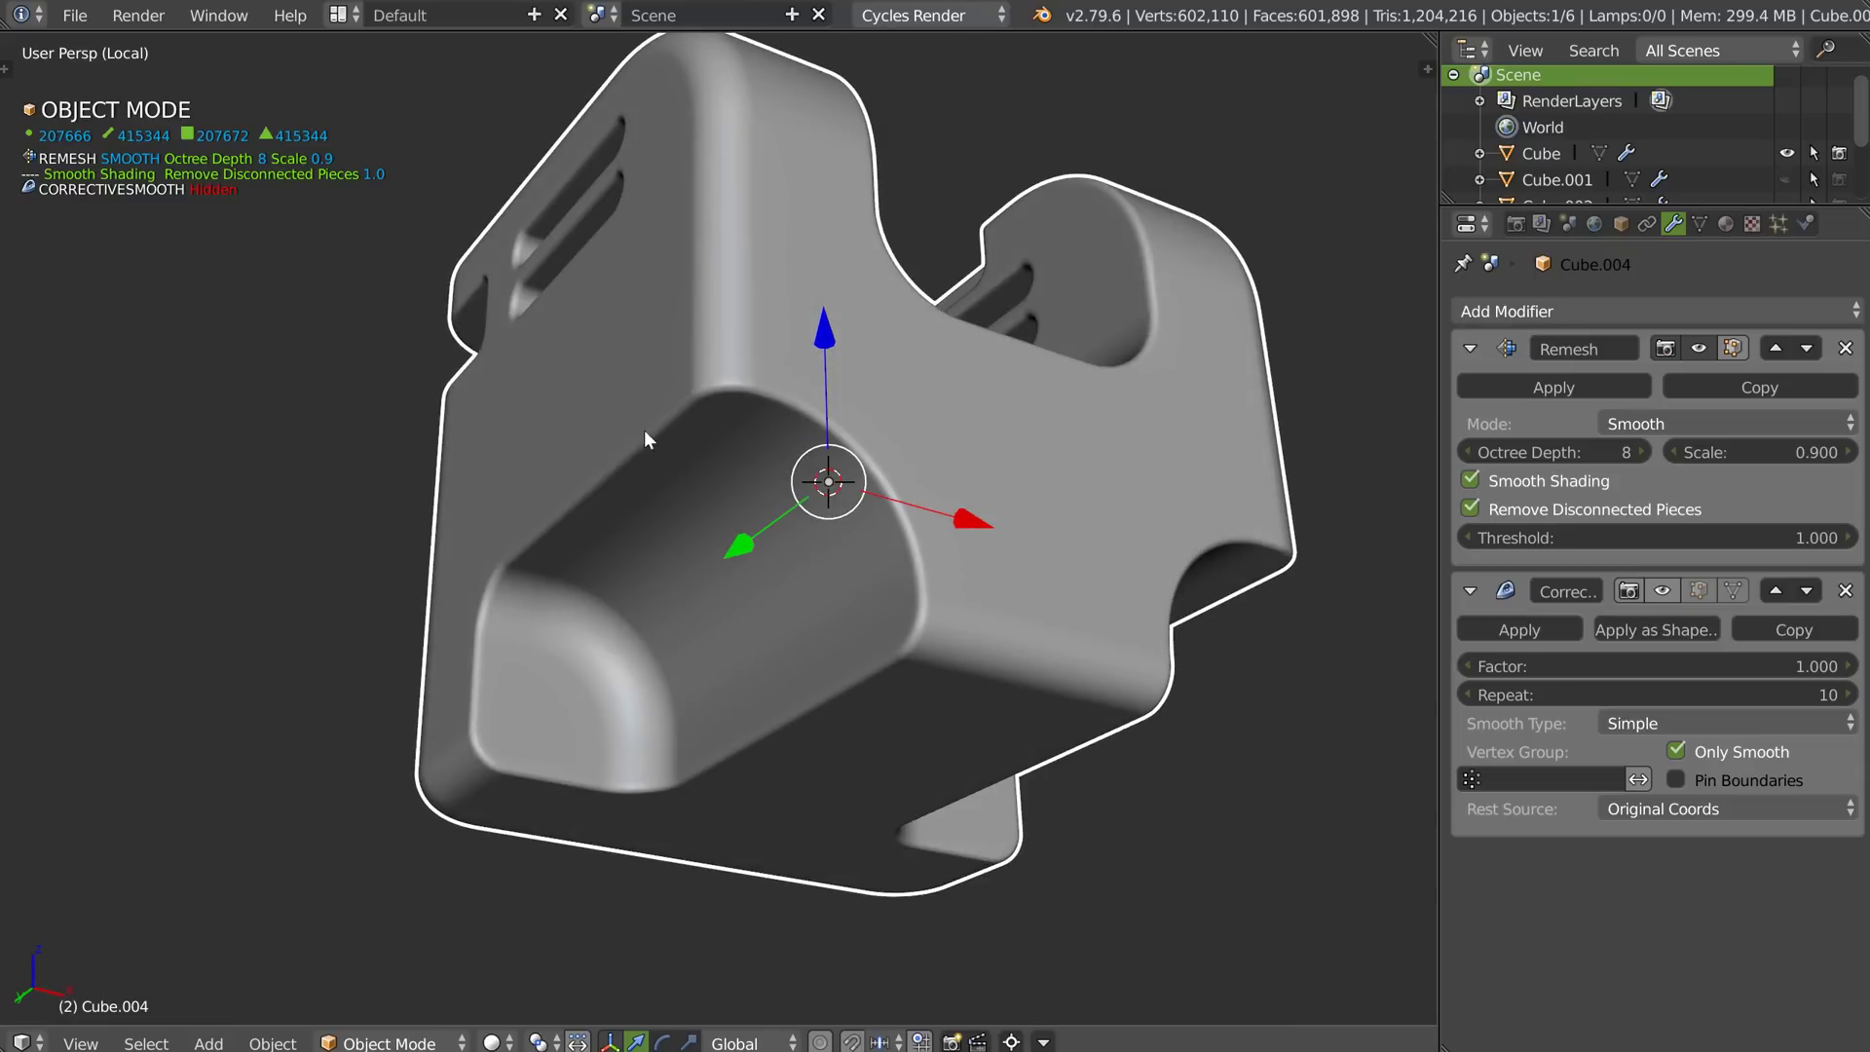
middle_click_drag(585, 675, 944, 372)
left_click(1594, 223)
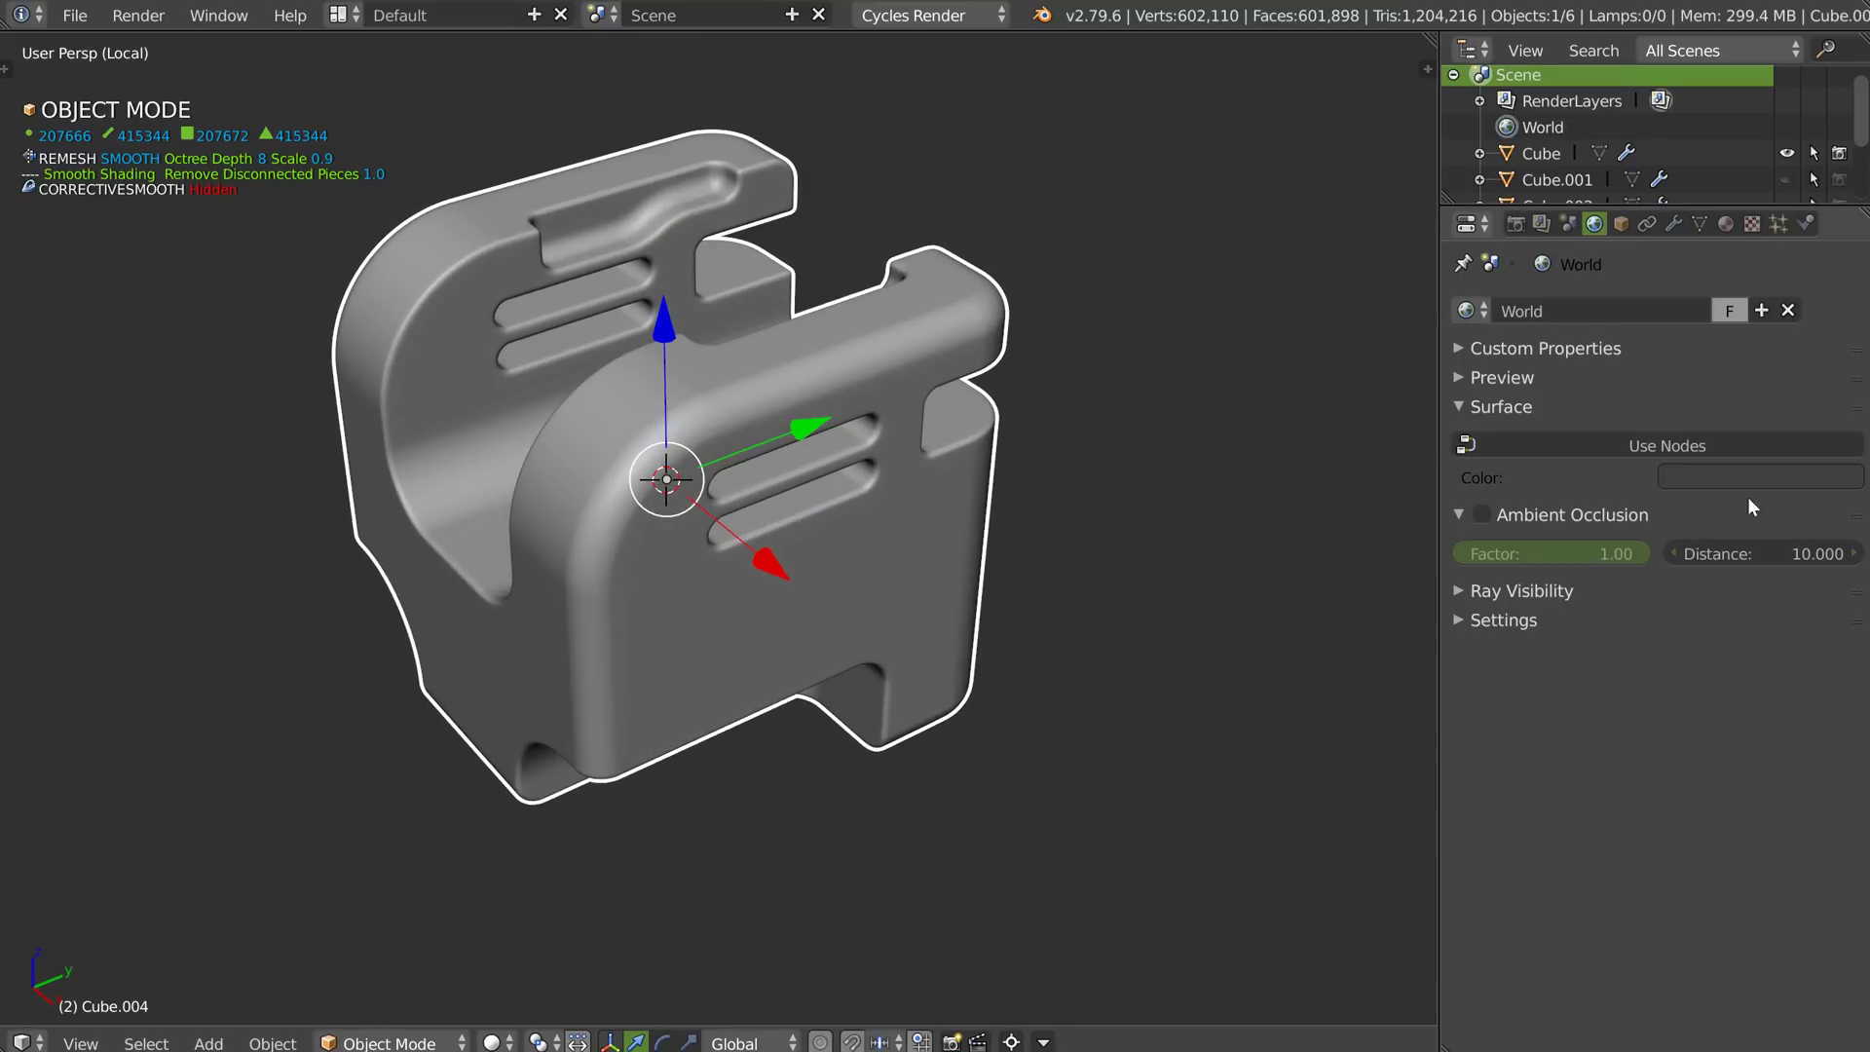
left_click(1721, 436)
left_click(1835, 487)
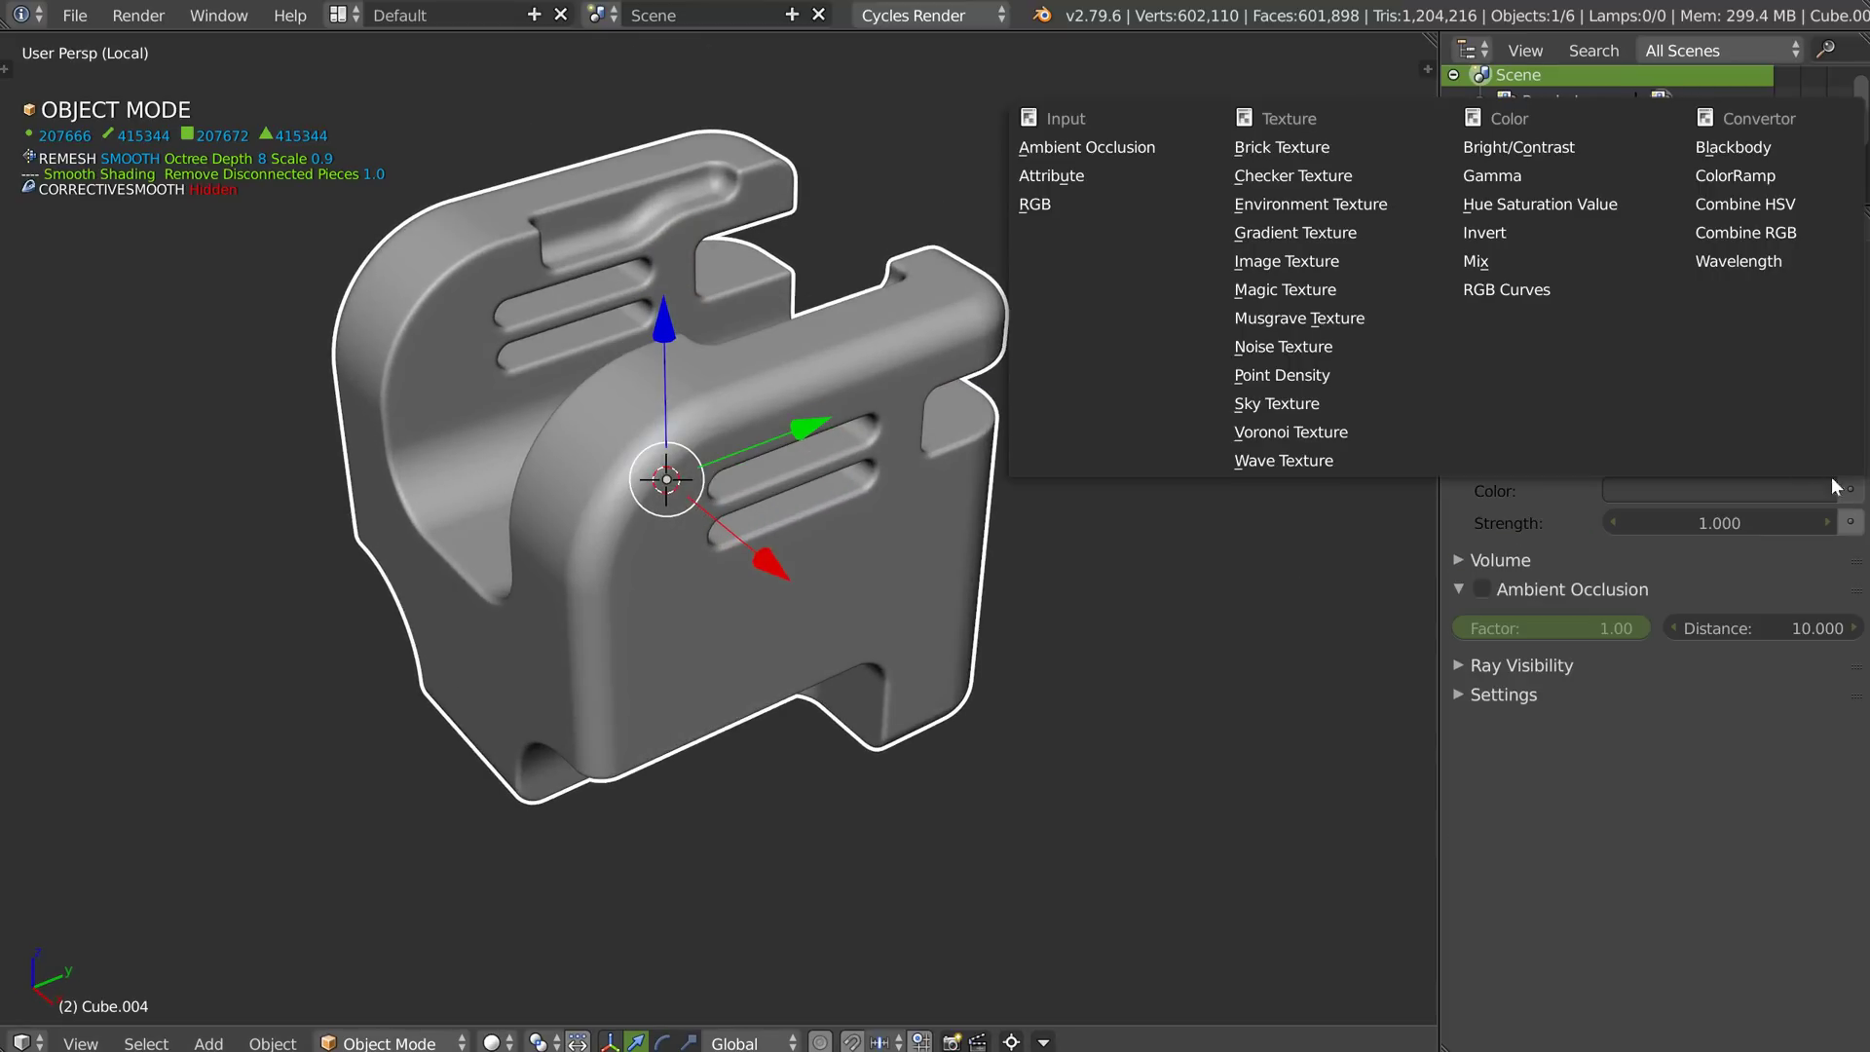
left_click(1266, 202)
left_click(1755, 522)
left_click(96, 203)
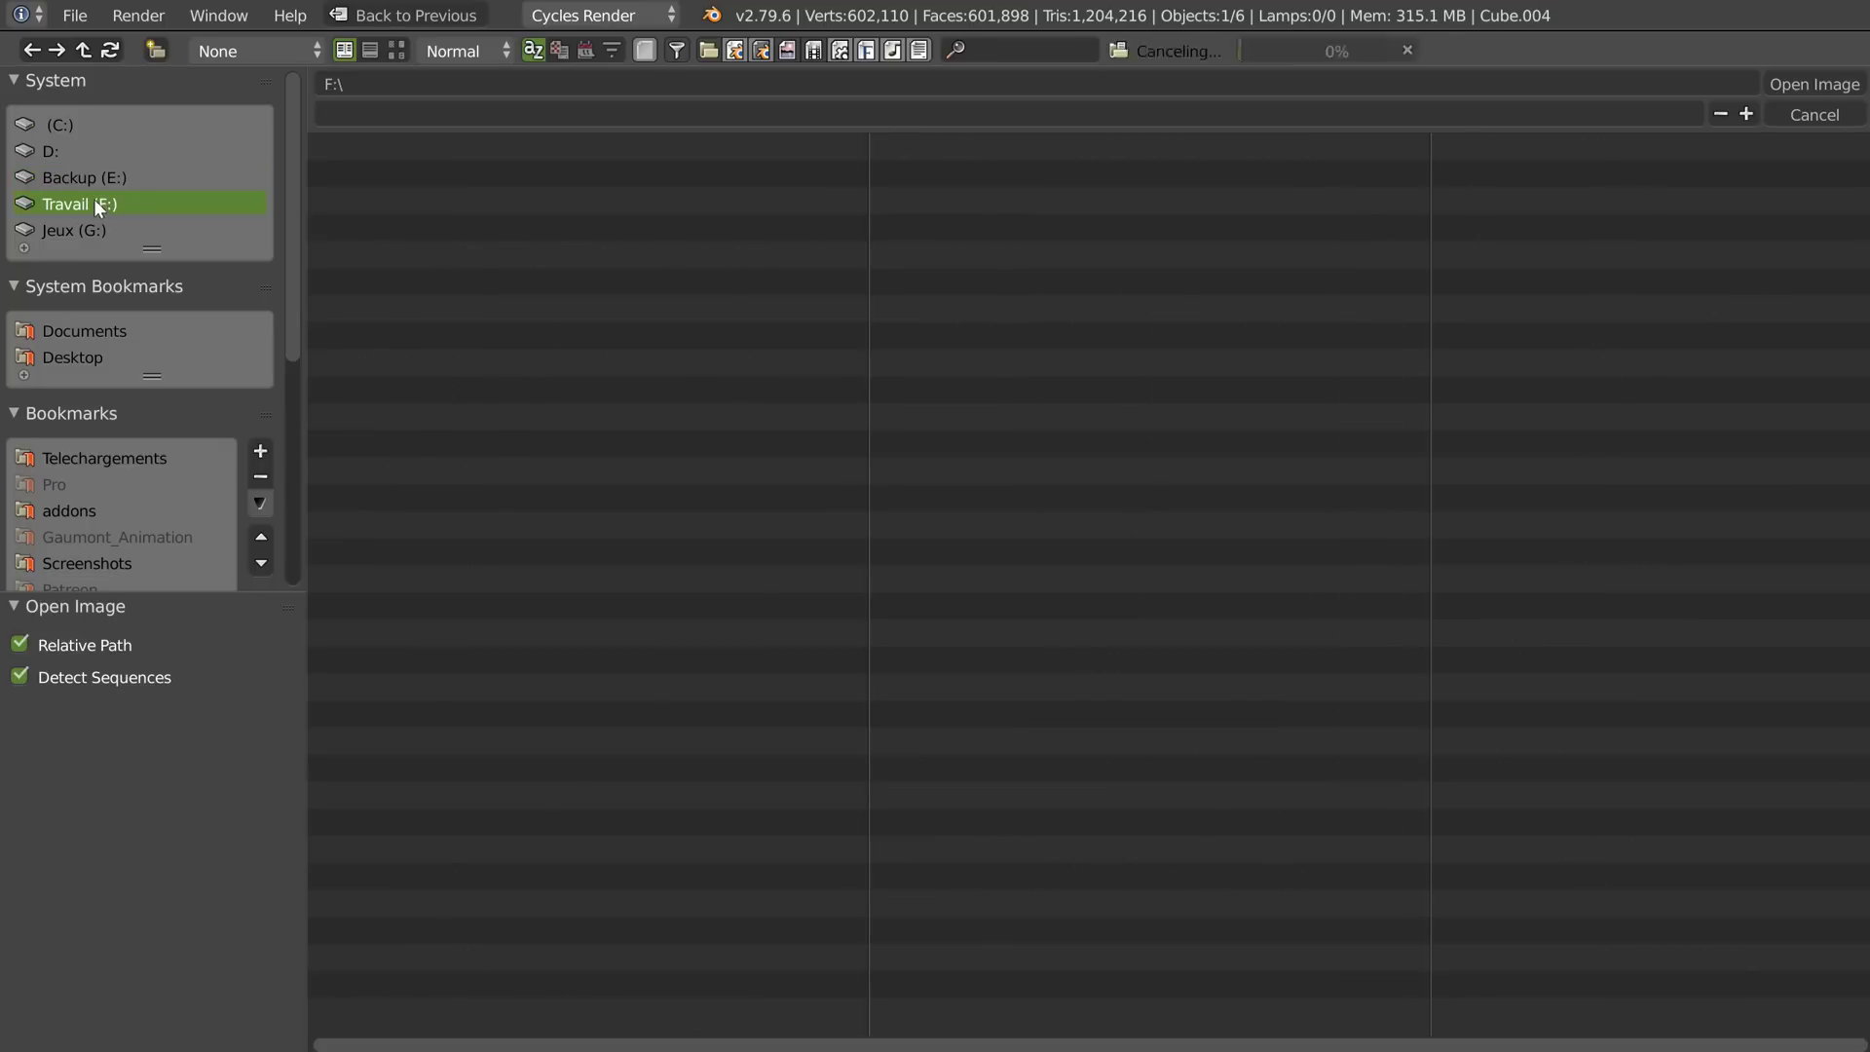
double_click(375, 524)
Set the Cycles render device to GPU Compute and switch the viewport to rendered shading.
middle_click_drag(678, 526, 721, 518)
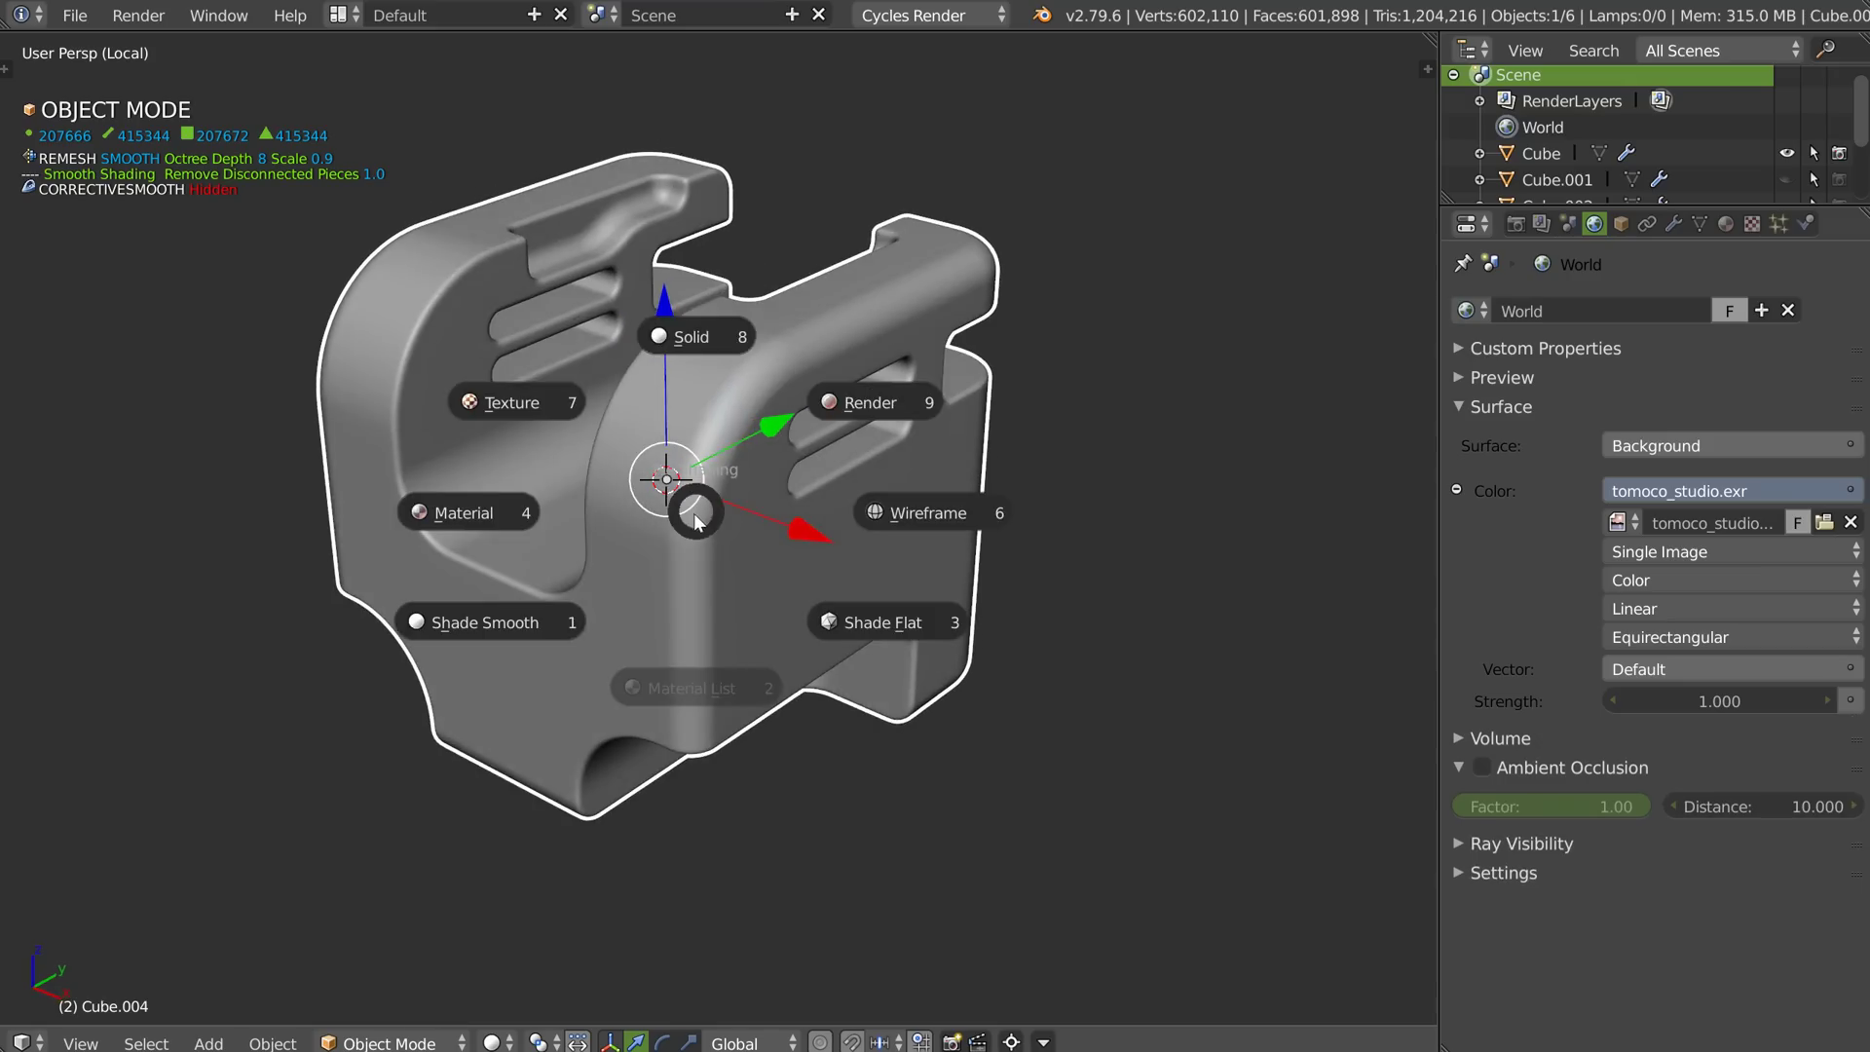
left_click(1516, 224)
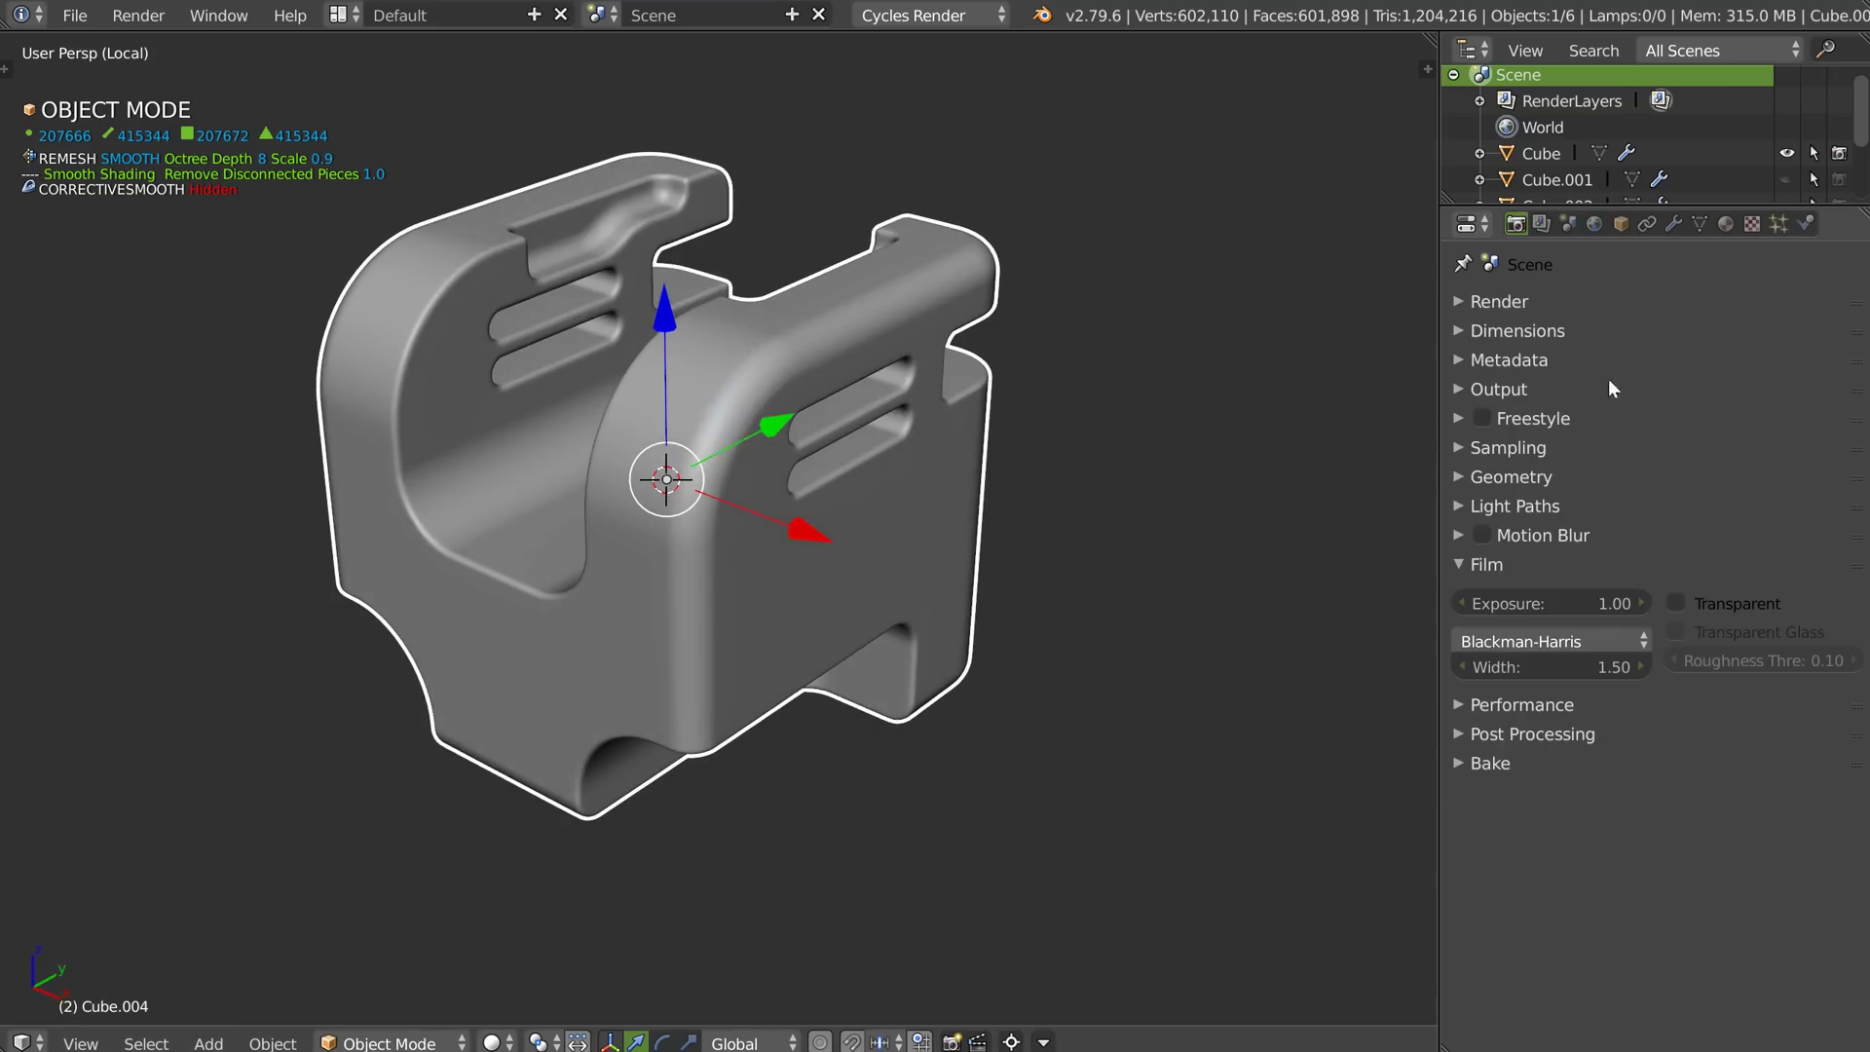
left_click(1568, 301)
left_click(1652, 436)
left_click(1645, 387)
middle_click_drag(798, 450, 750, 463)
key("z")
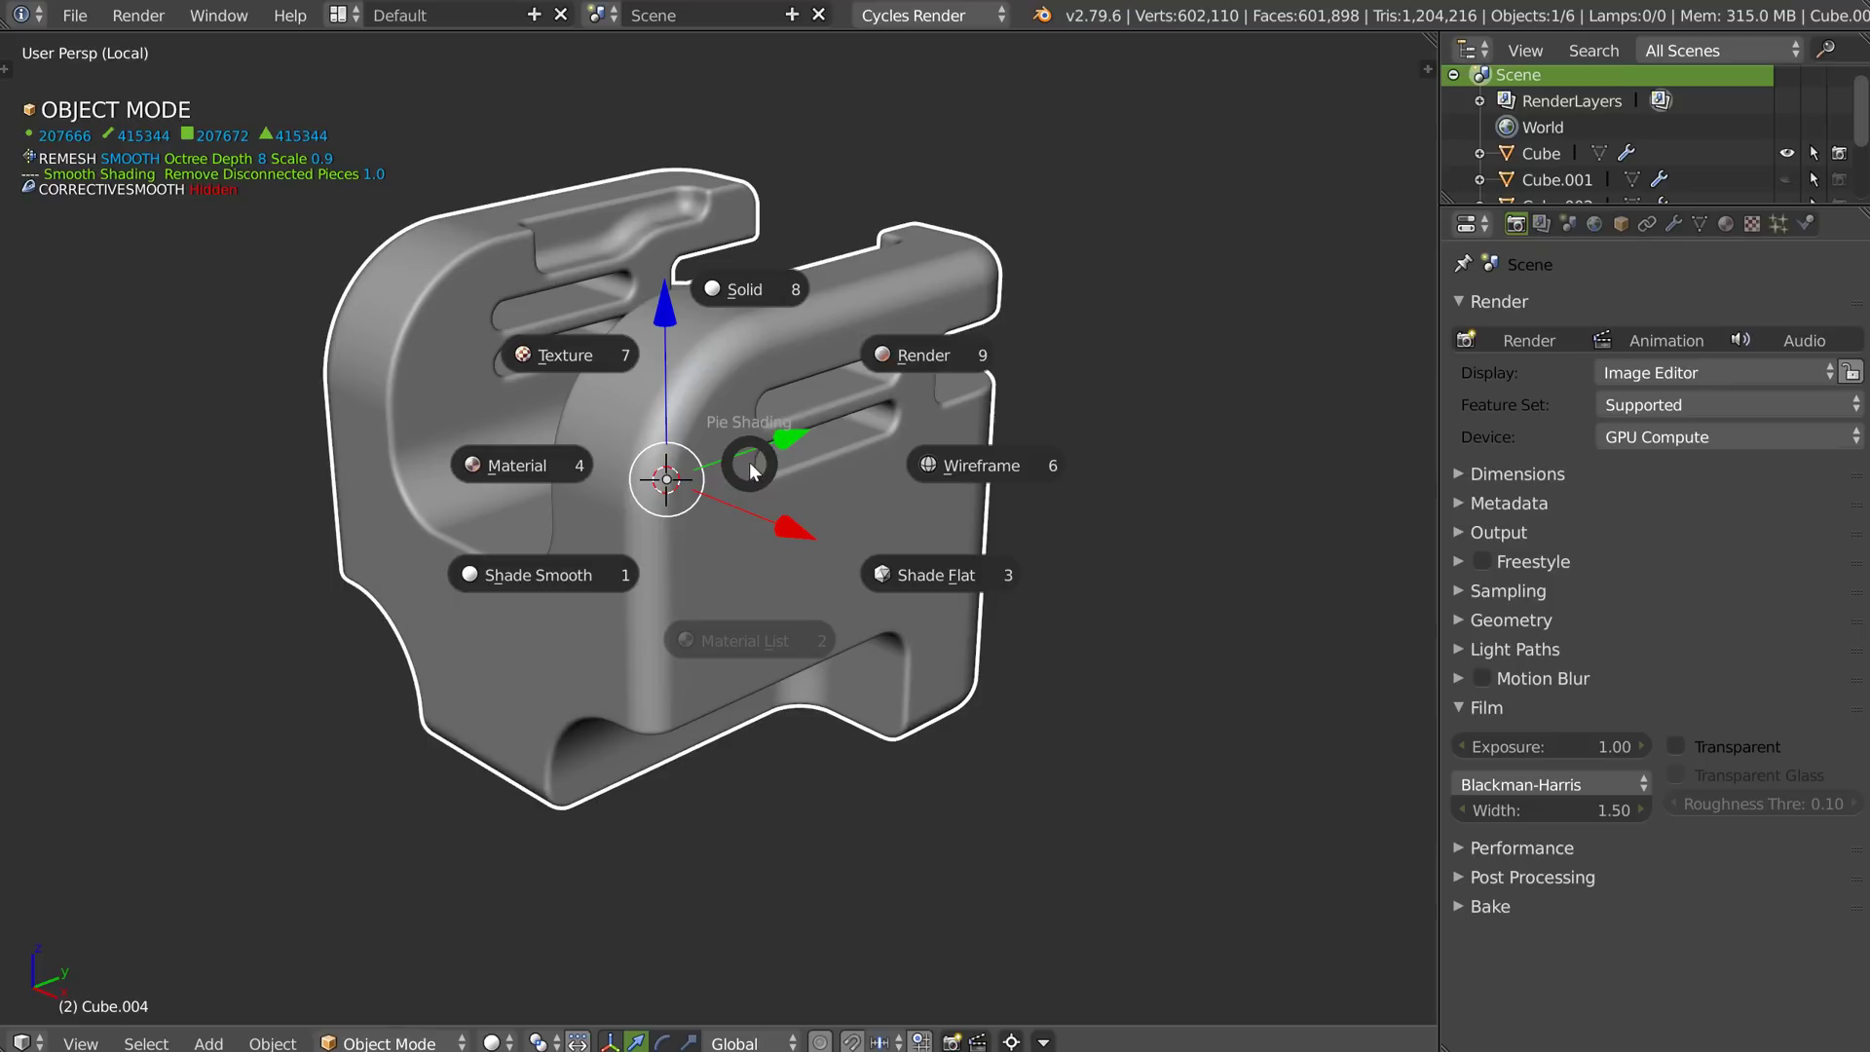
left_click(901, 357)
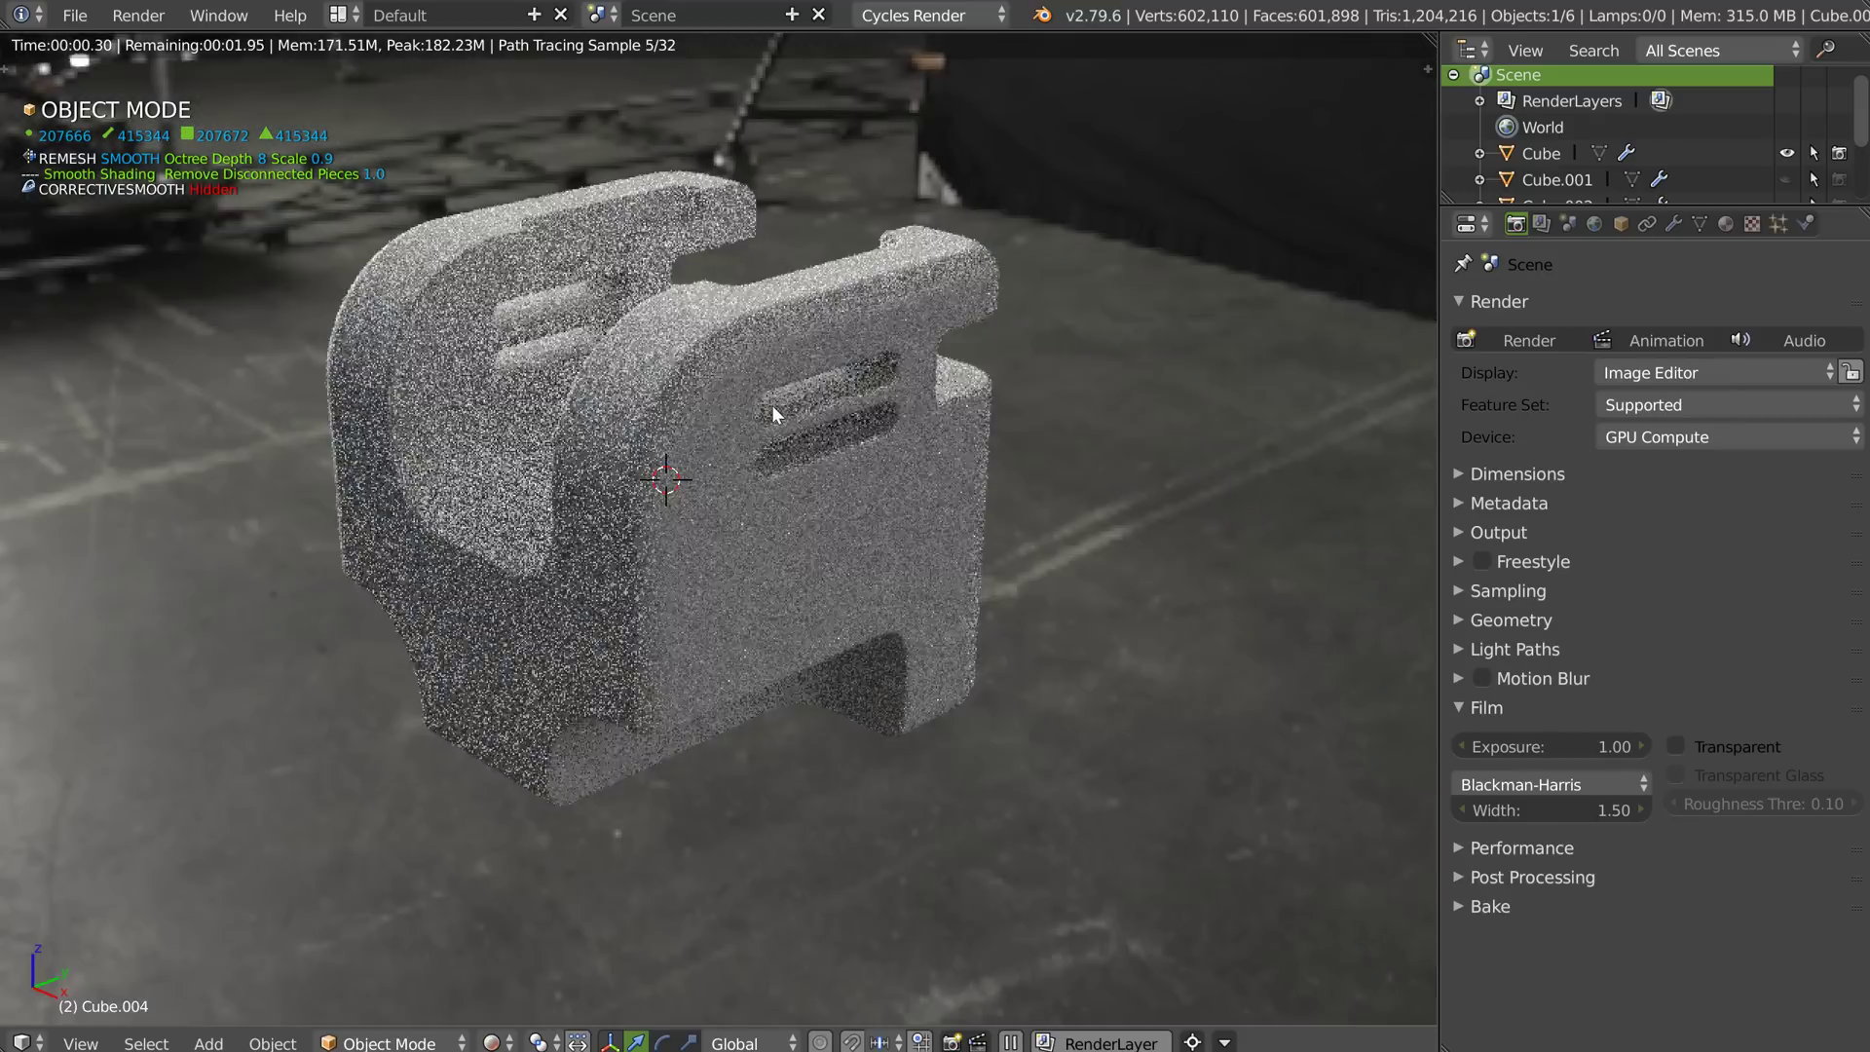
Add a new material to the remeshed copy.
middle_click_drag(771, 405, 774, 399)
scroll(1639, 148, "down", 3)
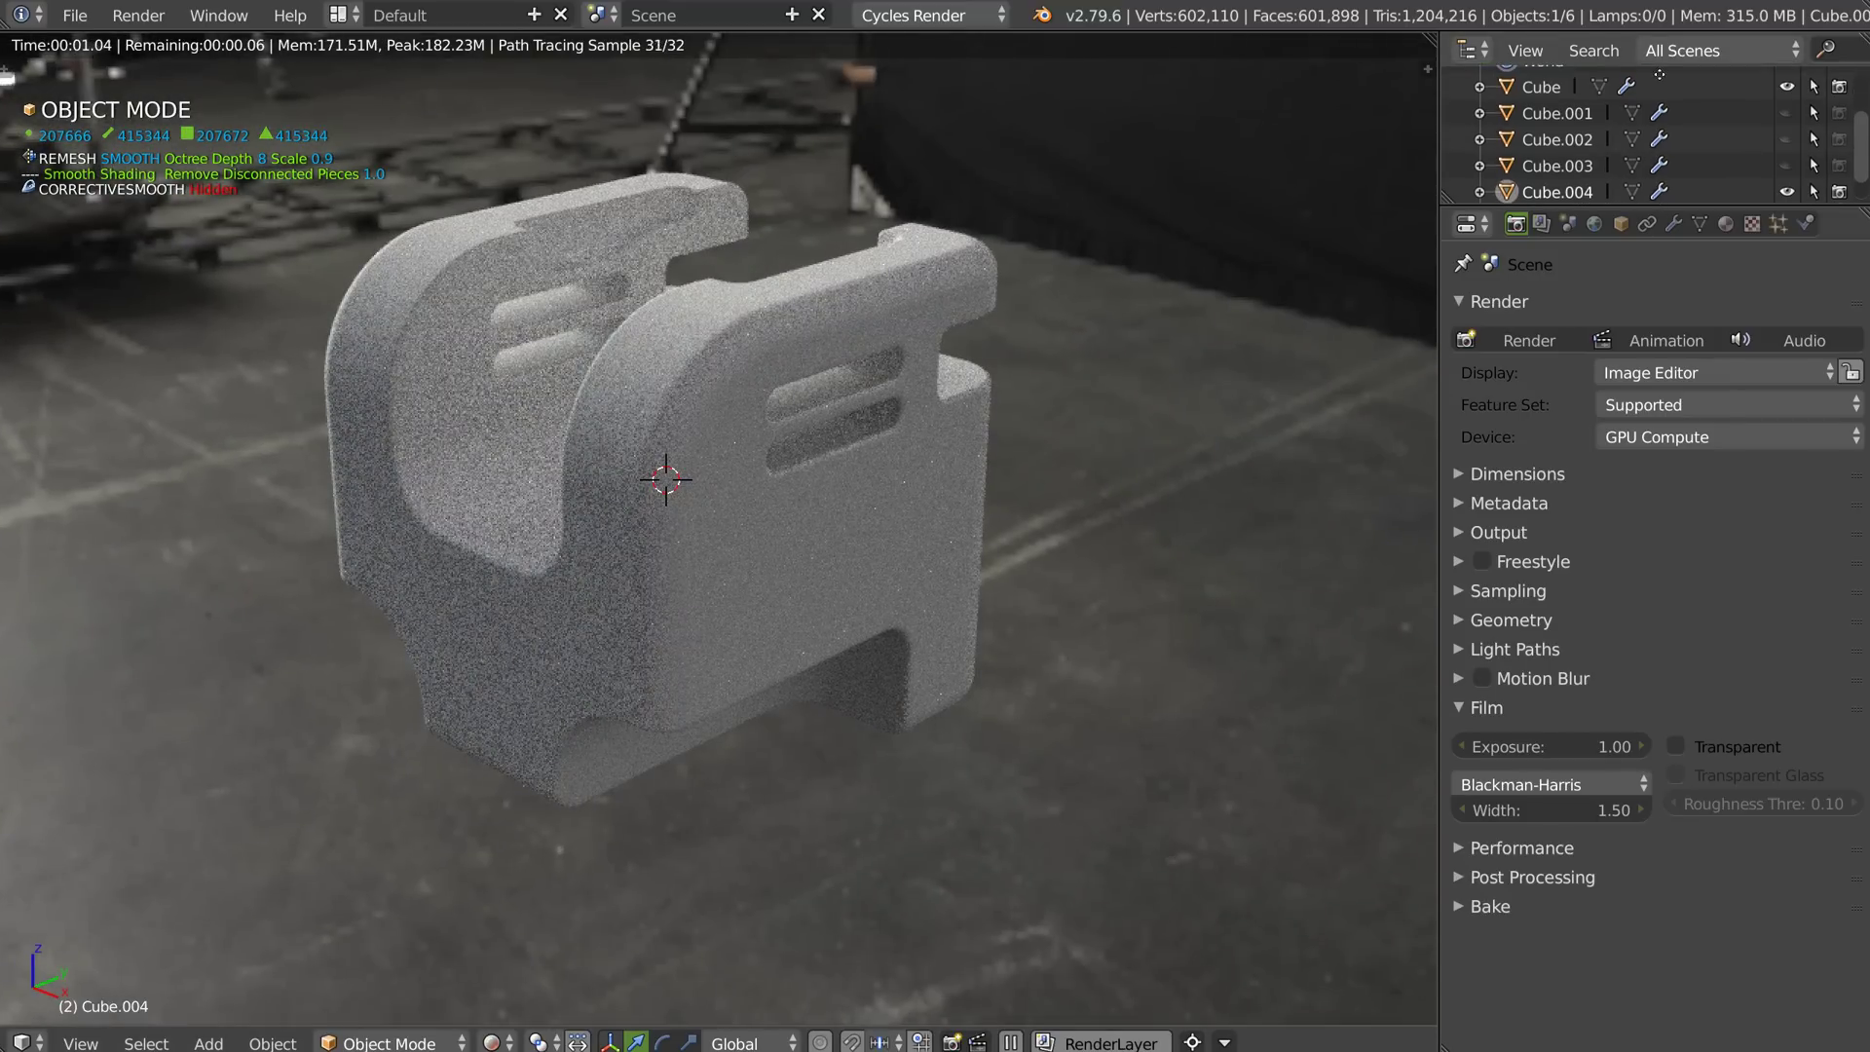
key("space")
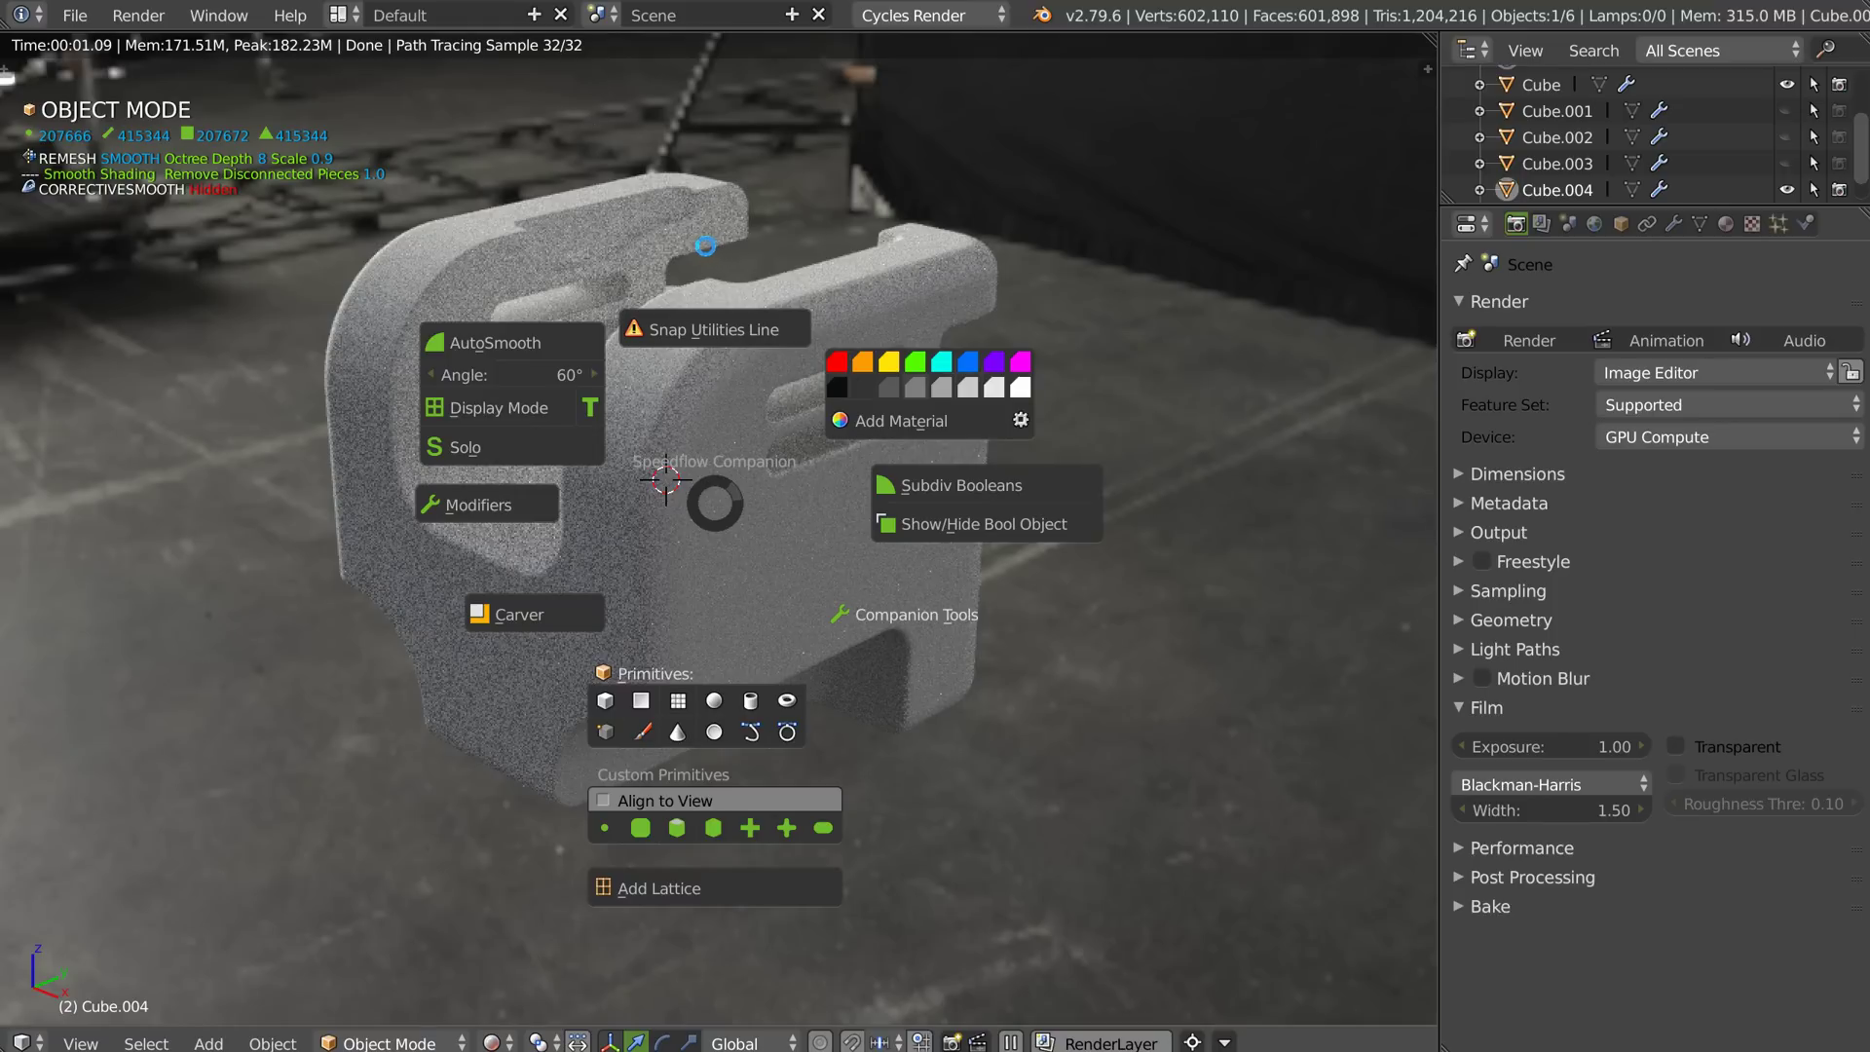
left_click(697, 251)
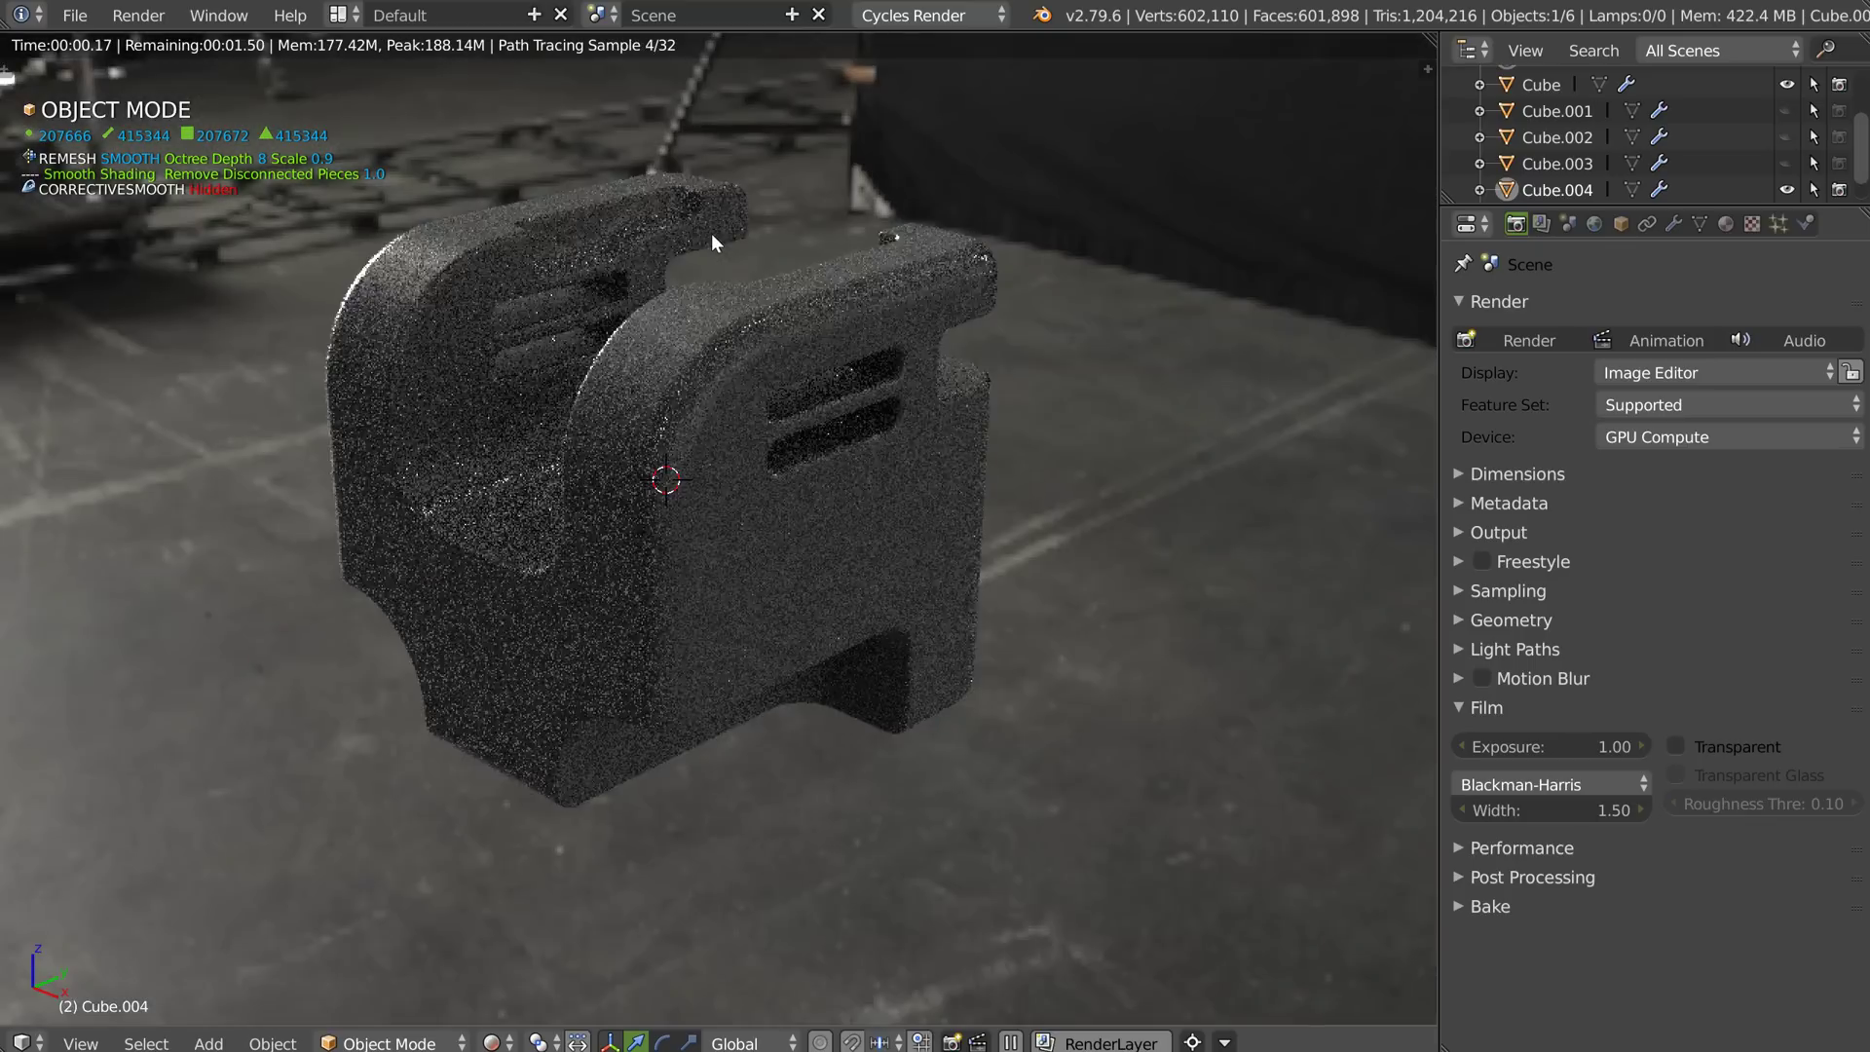
middle_click_drag(634, 328, 656, 368)
Set the material's Metallic value to 1.000 and brighten its base color.
key("shift+space")
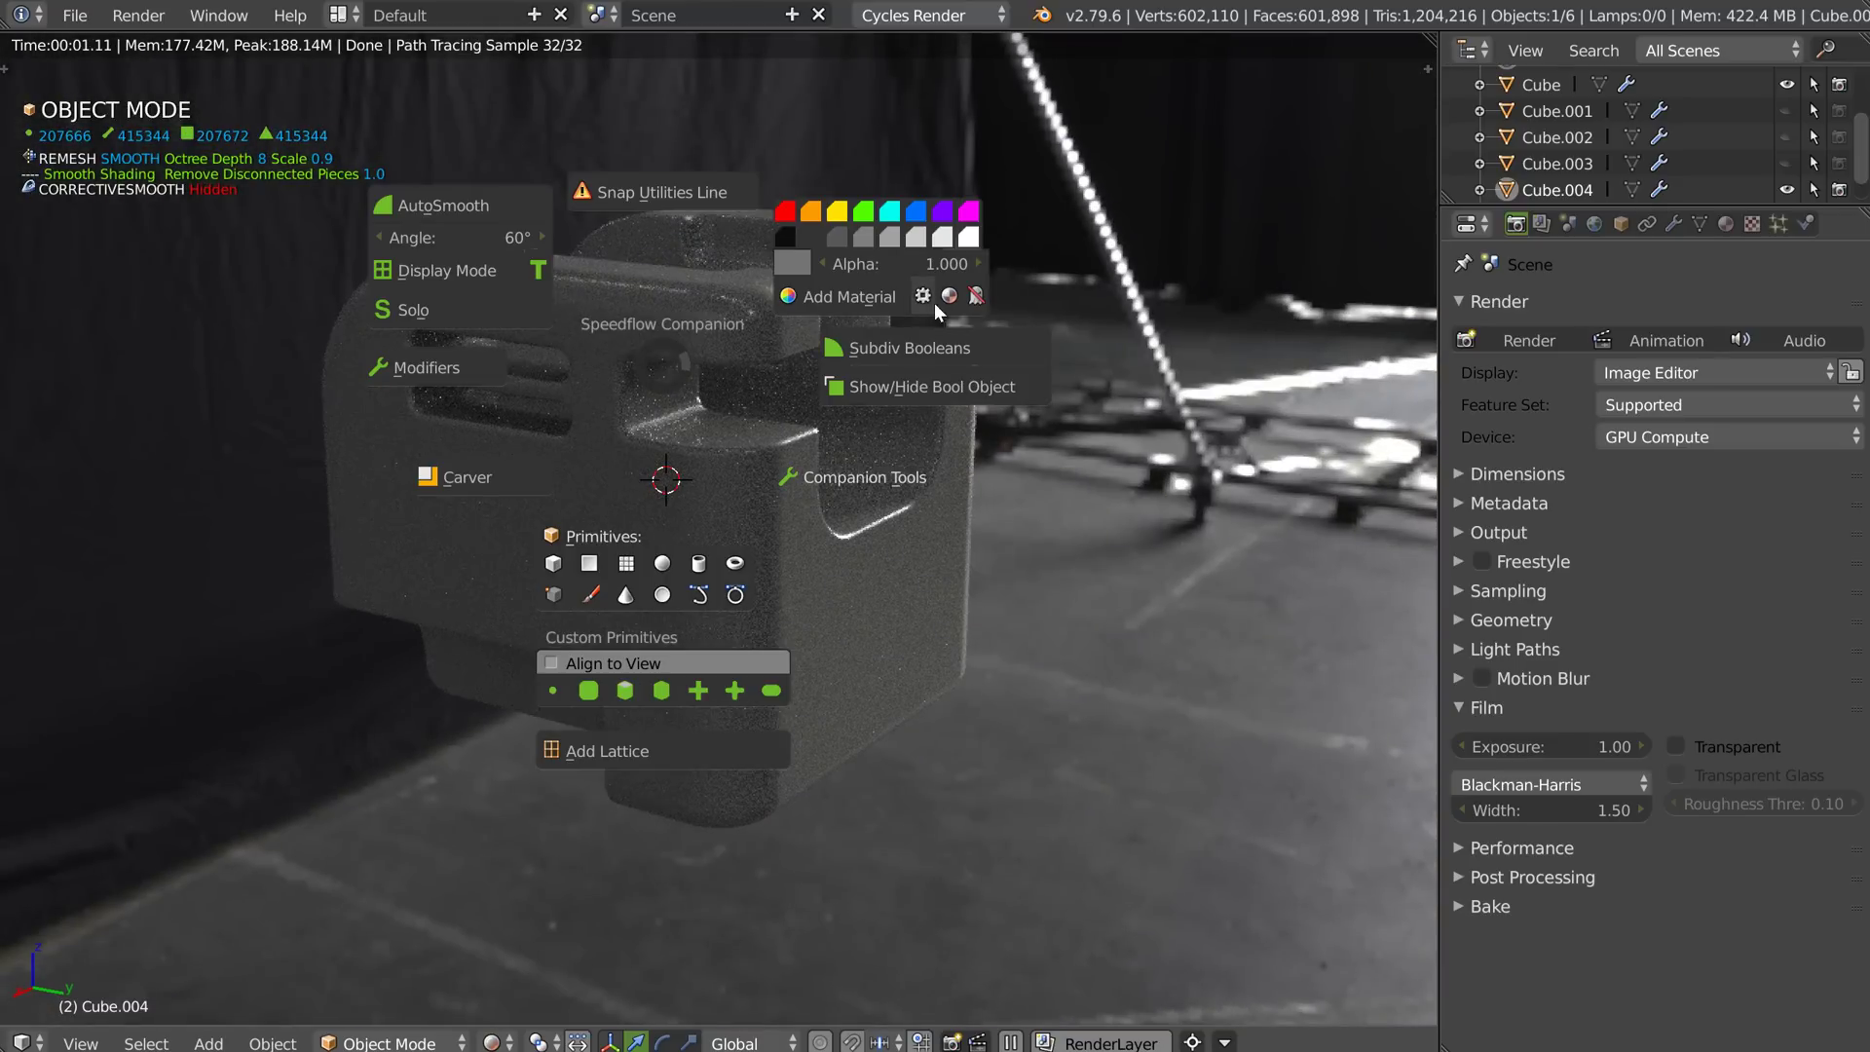
left_click(933, 302)
left_click_drag(814, 440, 1078, 427)
left_click_drag(1060, 160, 1062, 96)
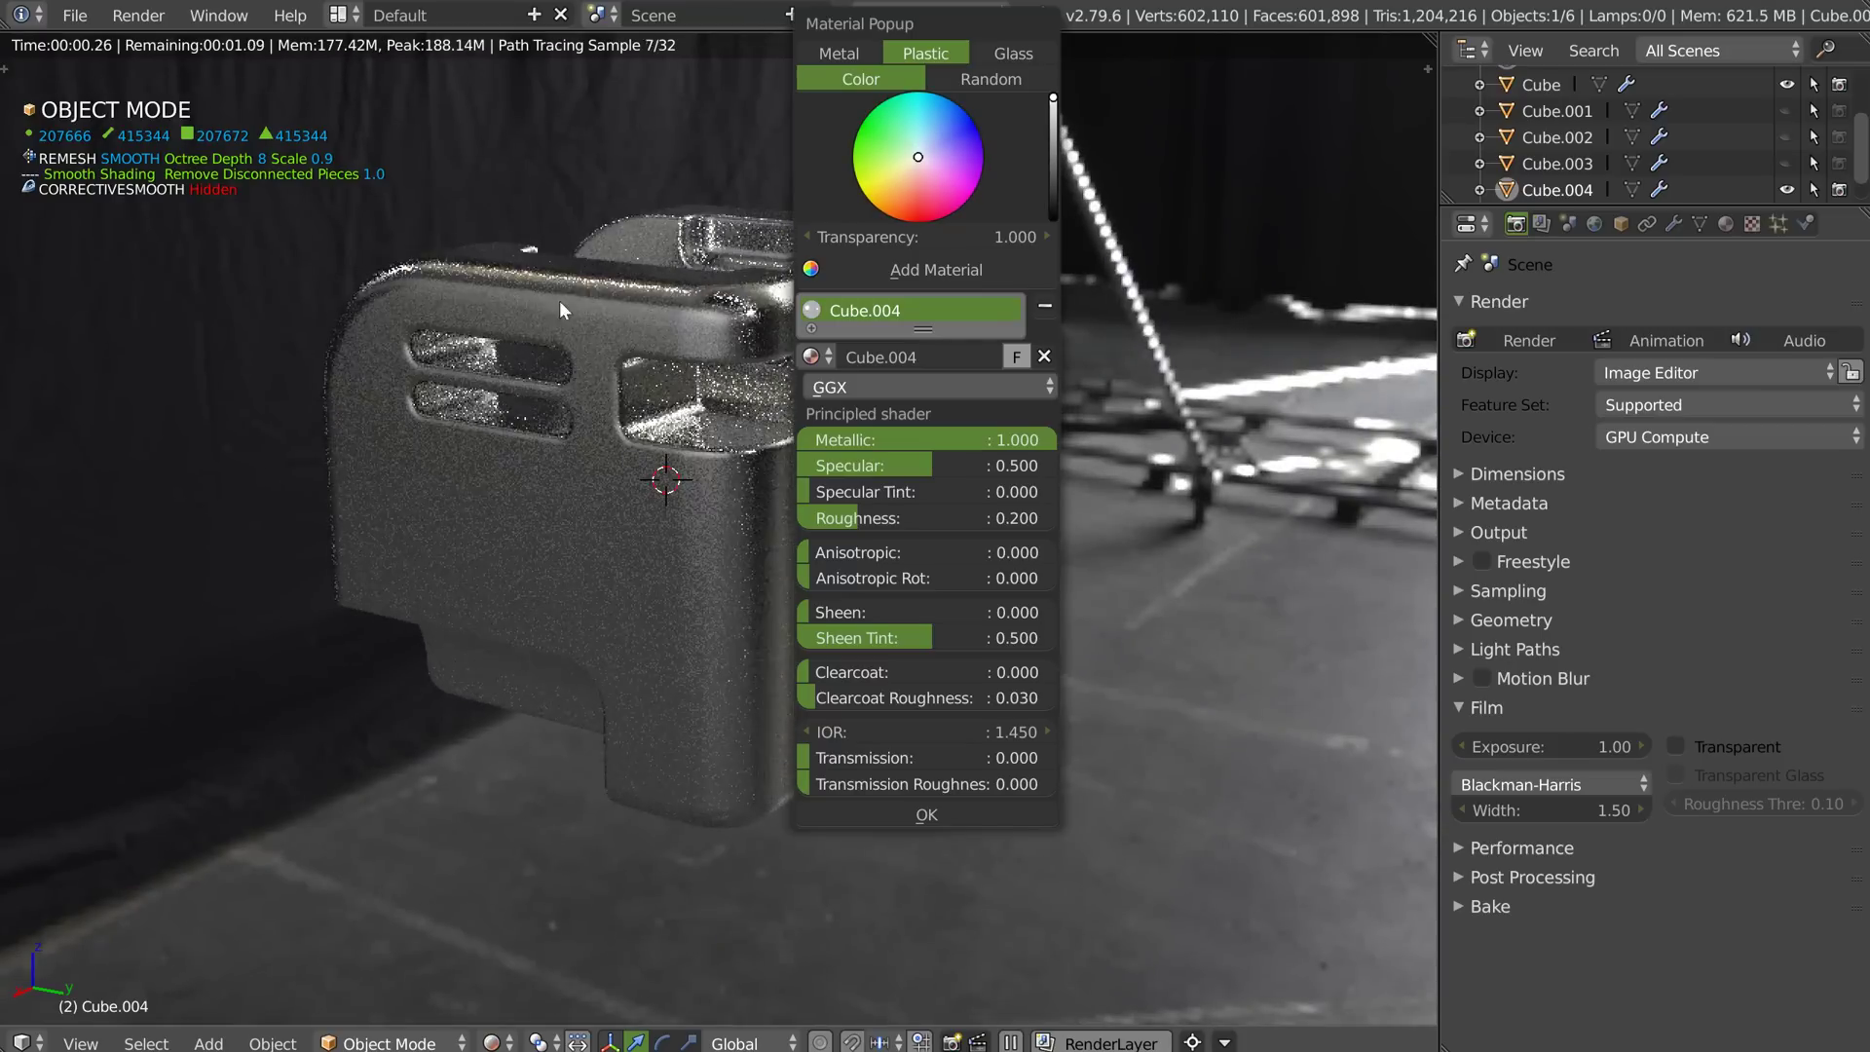
left_click(628, 519)
Examine the metallic reflections on the model from other sides and look through the modifiers available for it.
middle_click_drag(629, 518, 897, 398)
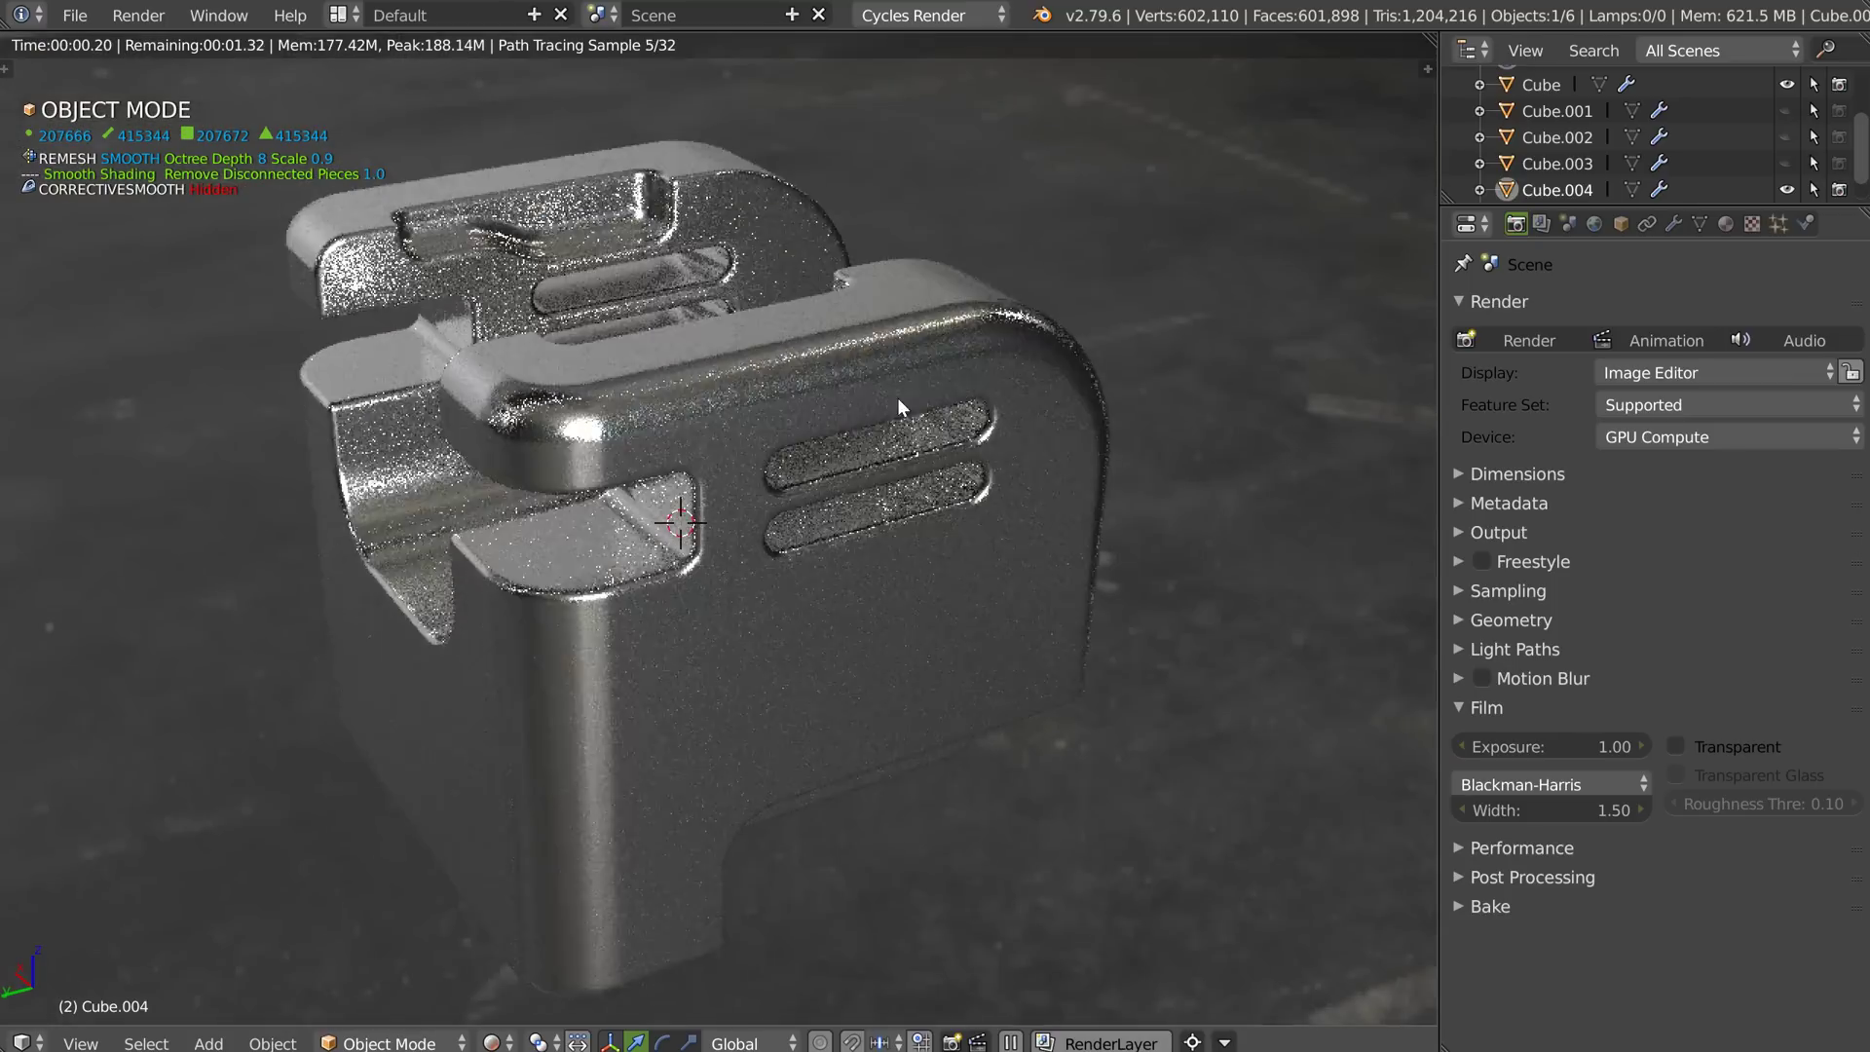
mouse_move(805, 455)
middle_mouse_down()
mouse_move(685, 454)
mouse_move(803, 501)
mouse_move(780, 481)
mouse_move(804, 467)
mouse_move(789, 460)
middle_mouse_up()
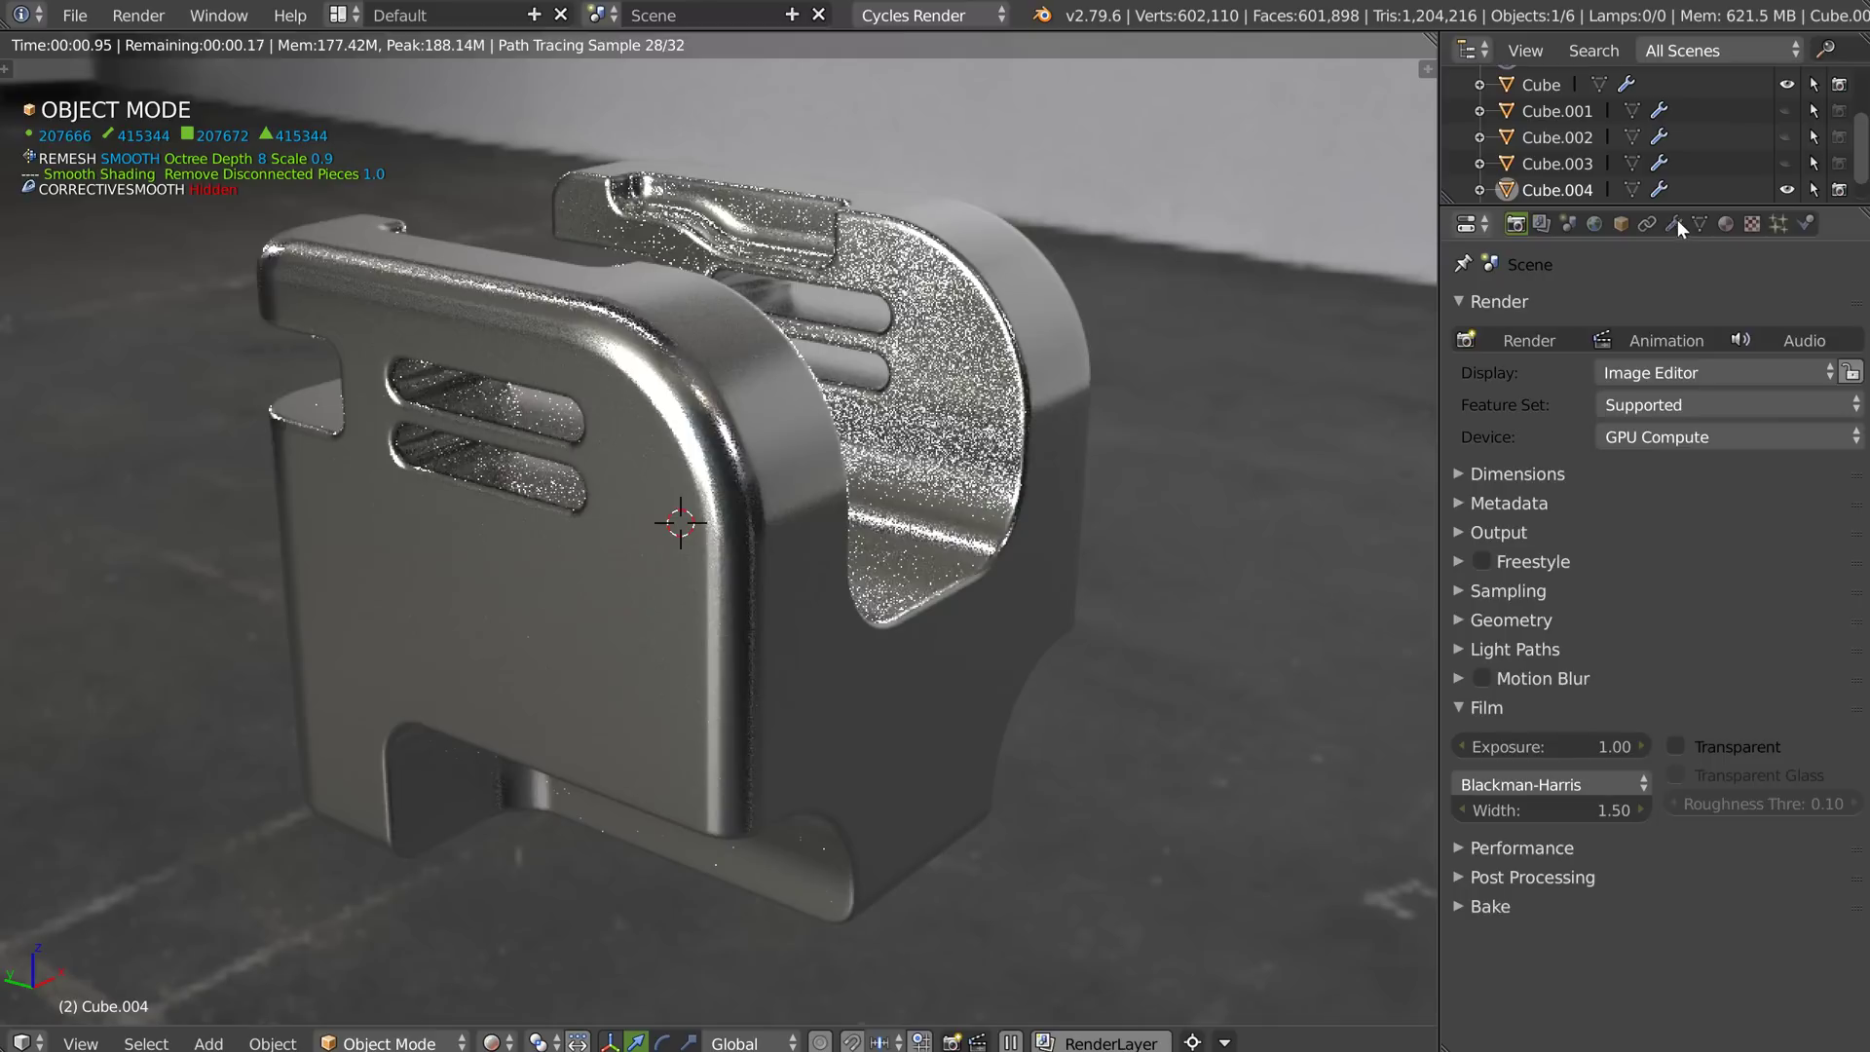
left_click(1675, 223)
left_click(1558, 331)
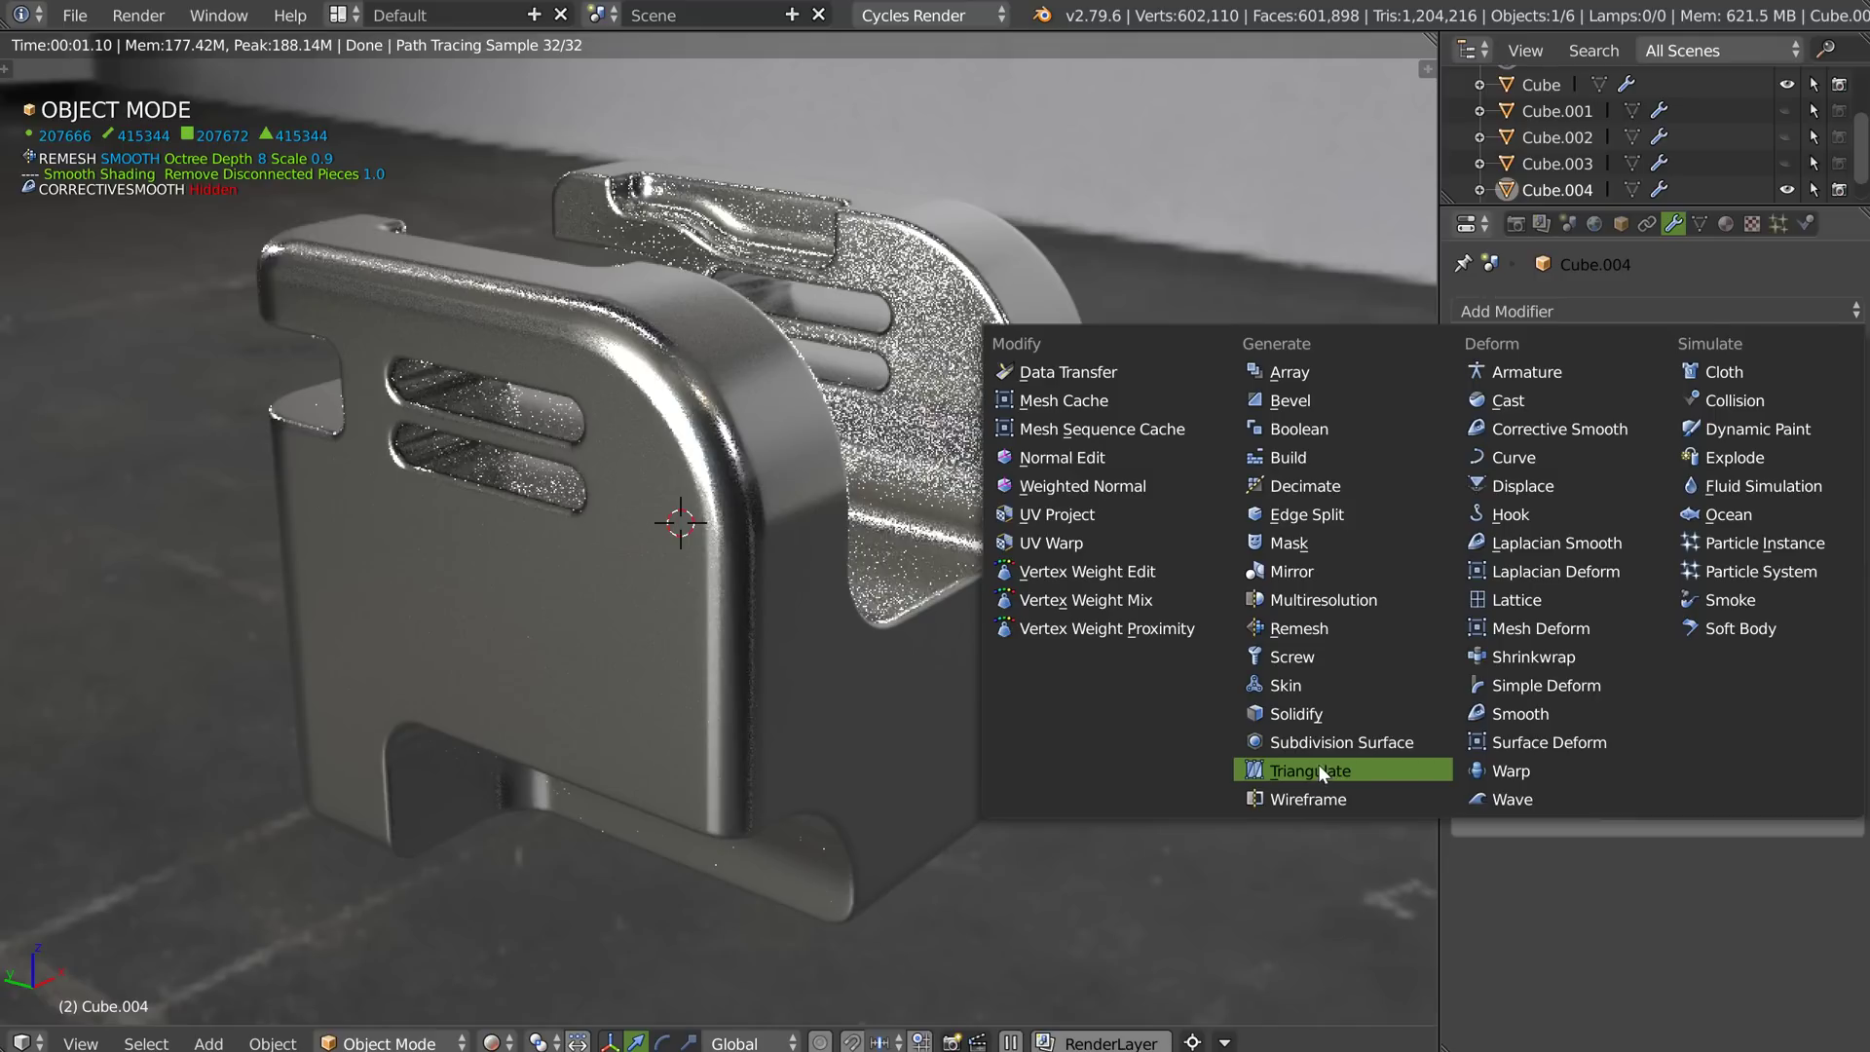
Set the Cycles viewport resolution to 1x and make the film background transparent.
left_click(1515, 224)
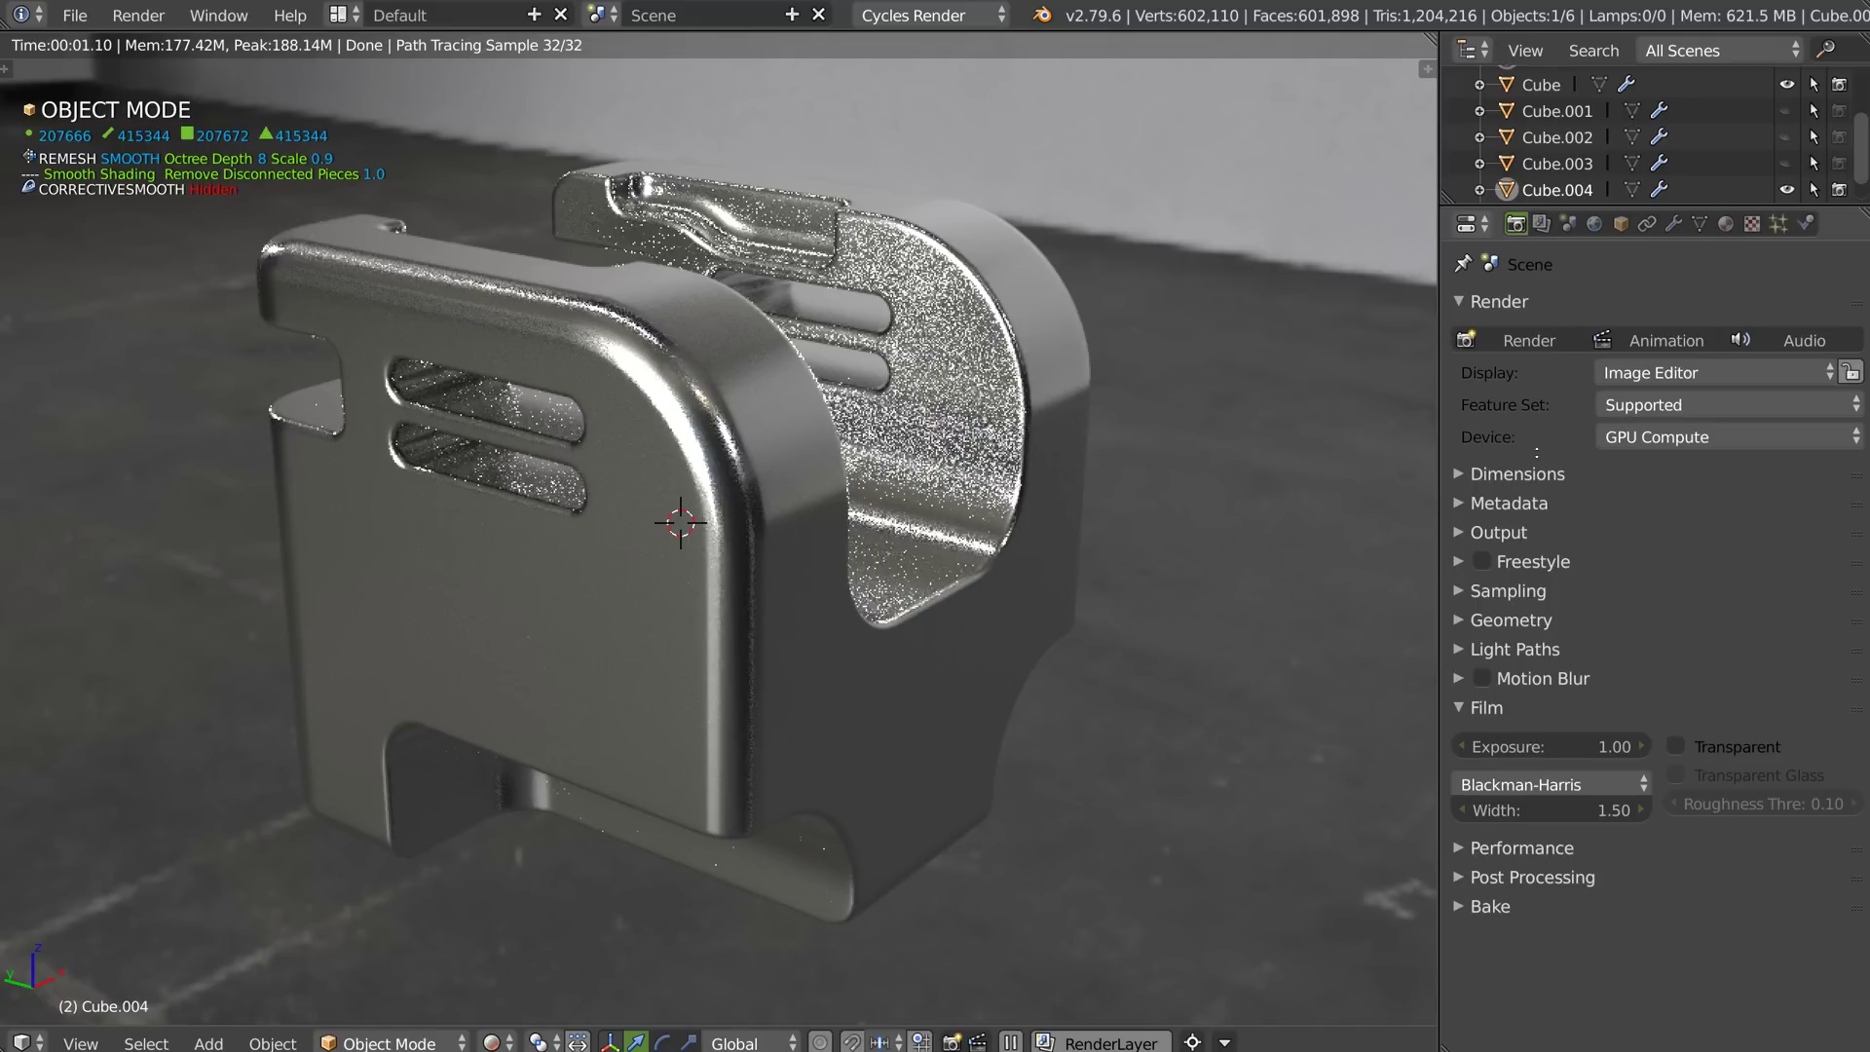
left_click(1496, 850)
scroll(1496, 877, "down", 4)
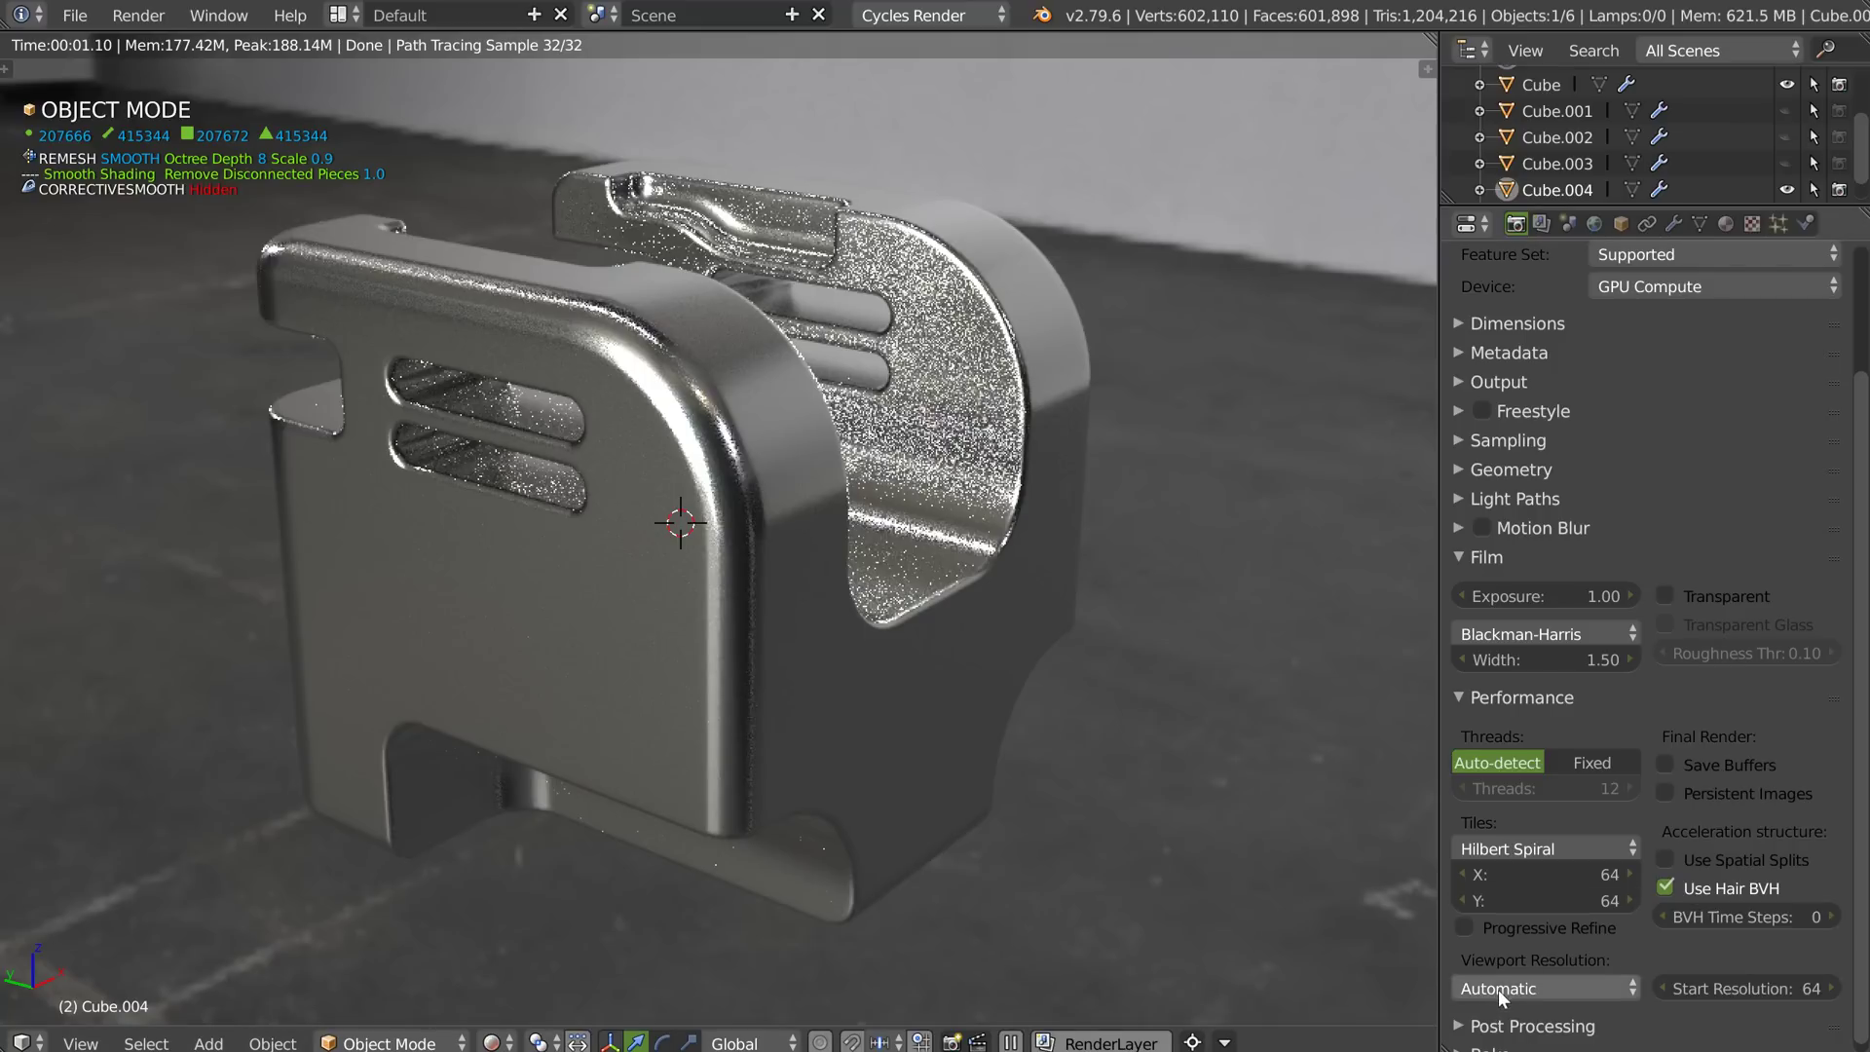
left_click(1556, 986)
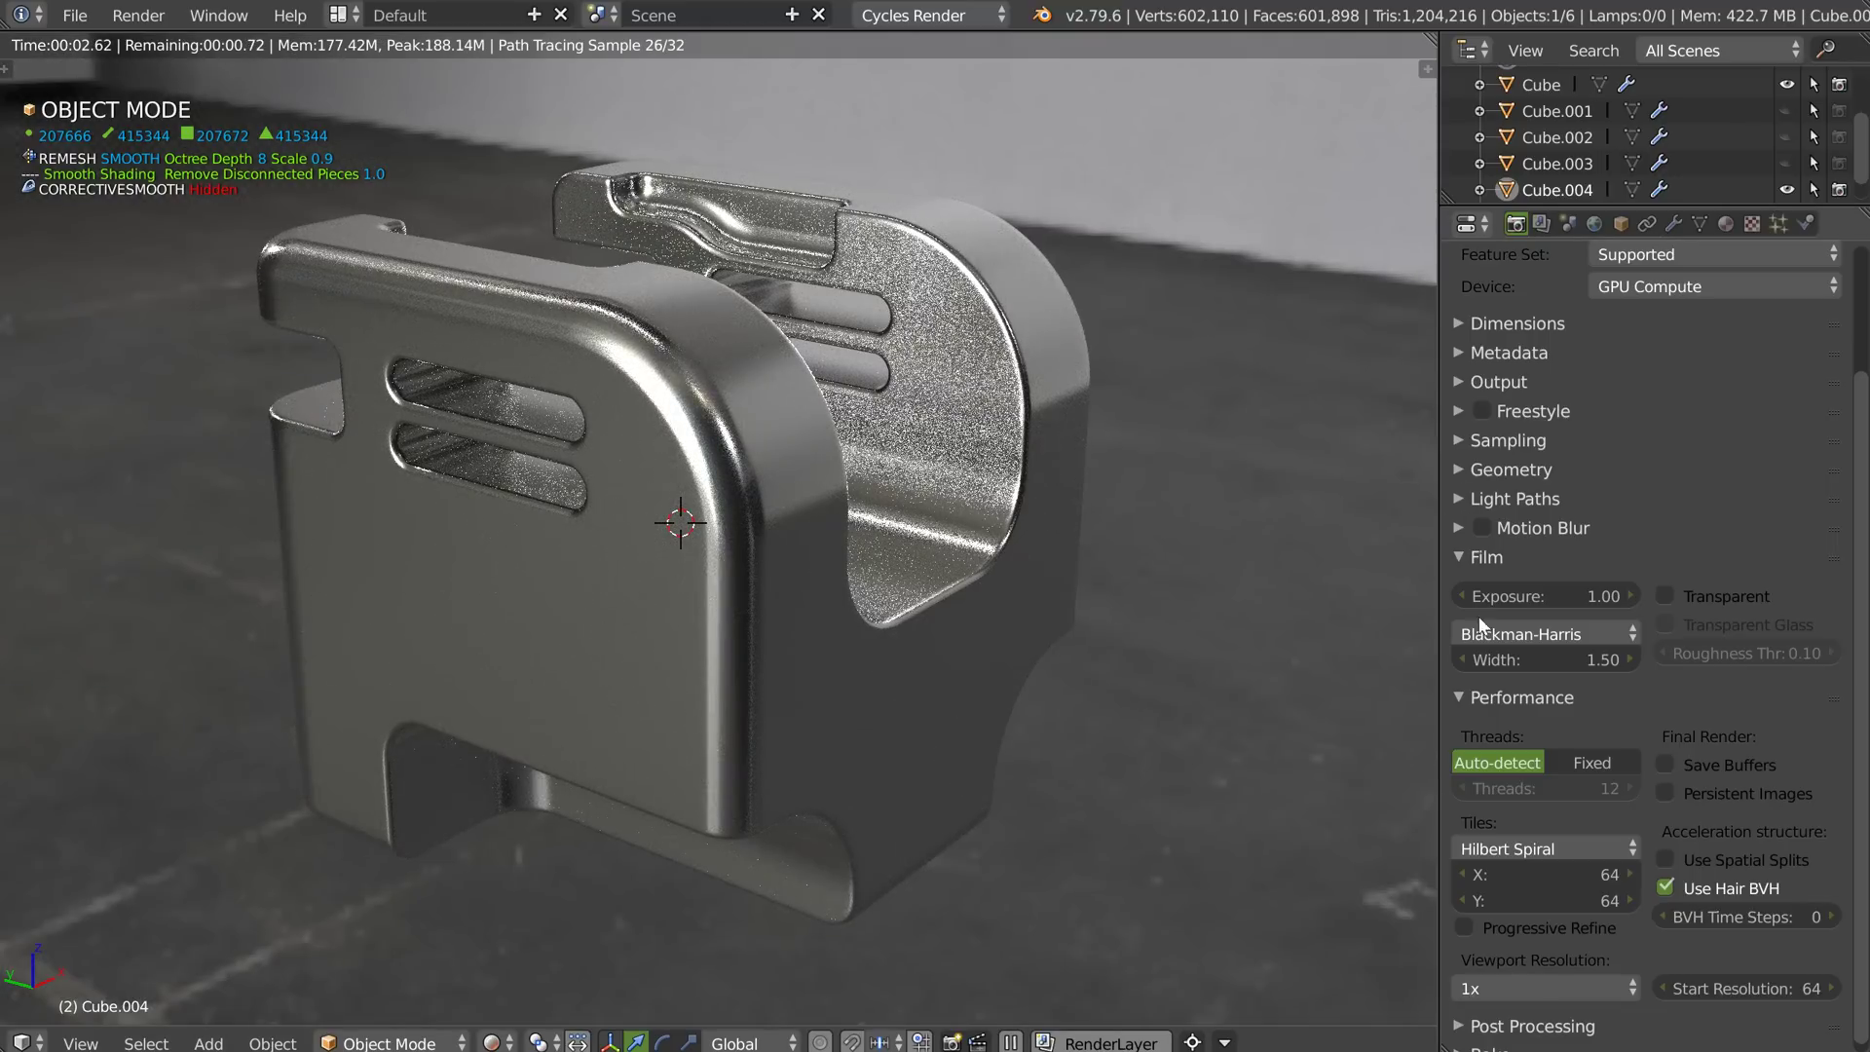
left_click(1668, 596)
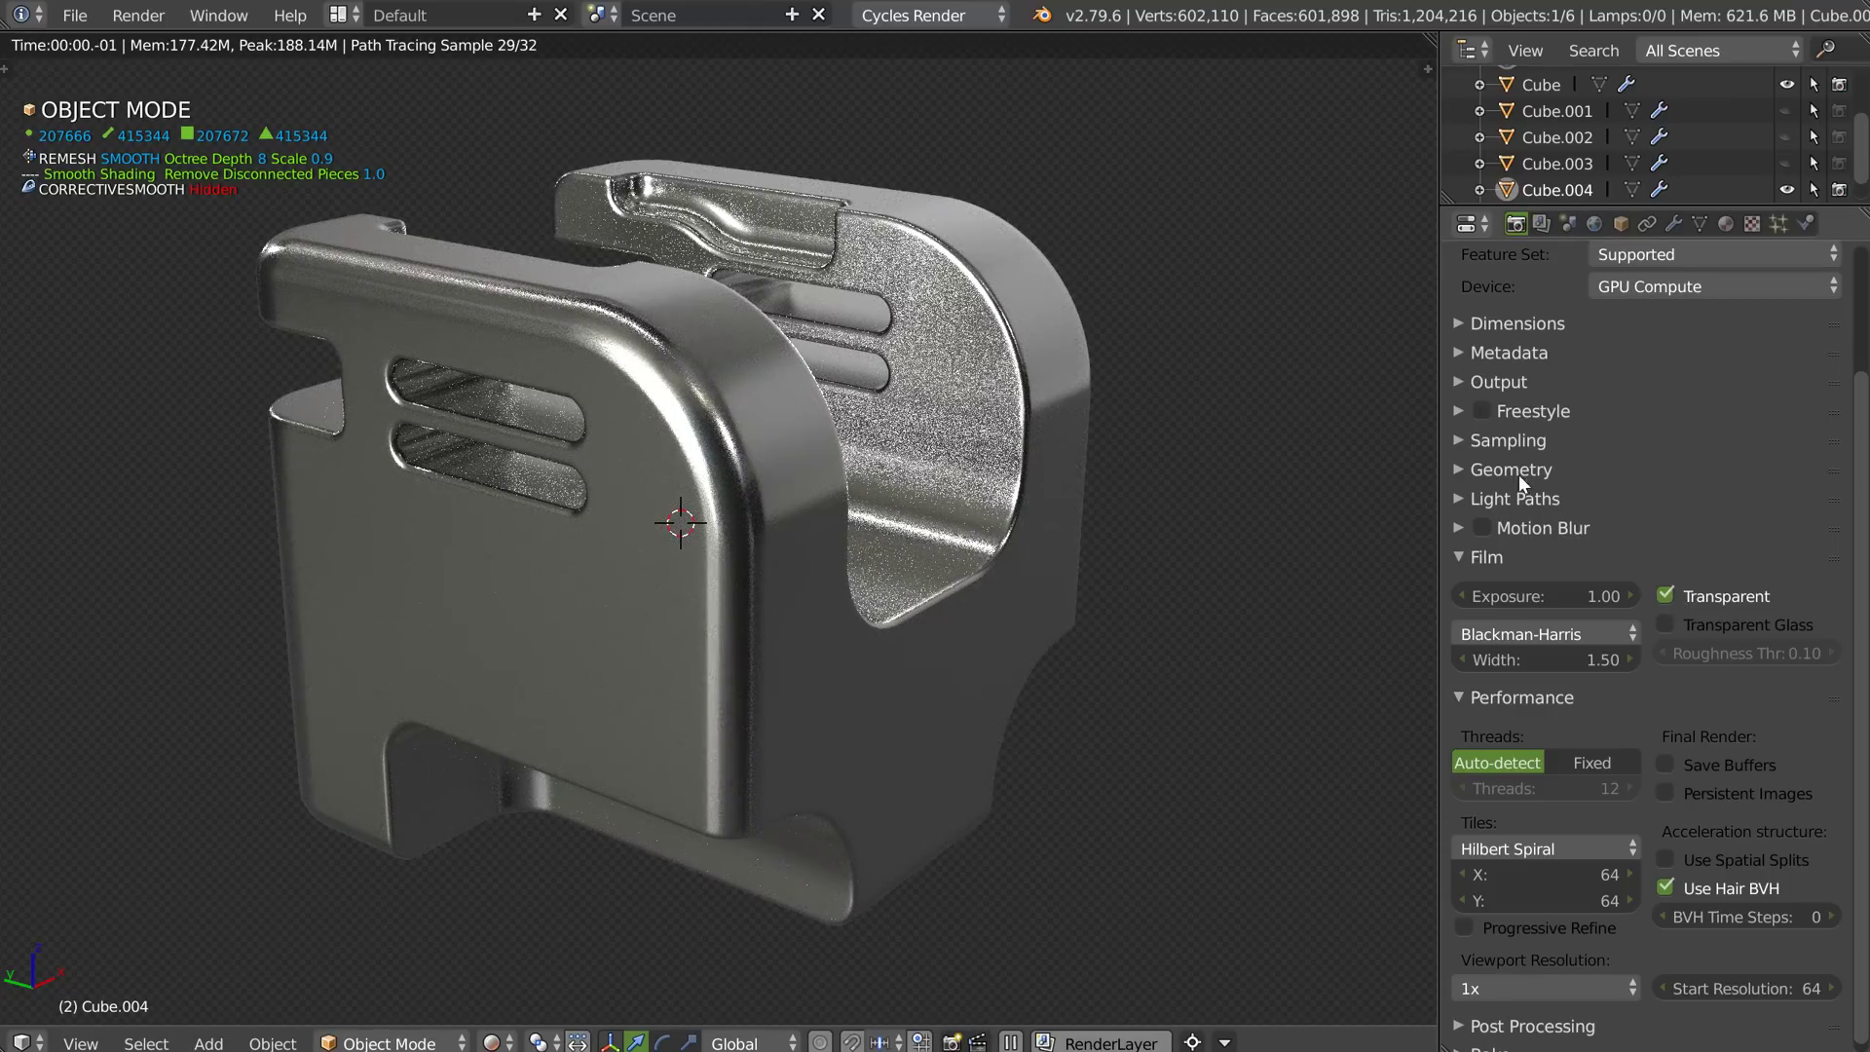
Set the preview sample count to 300.
left_click(1500, 440)
left_click(1773, 596)
type("300")
key("Return")
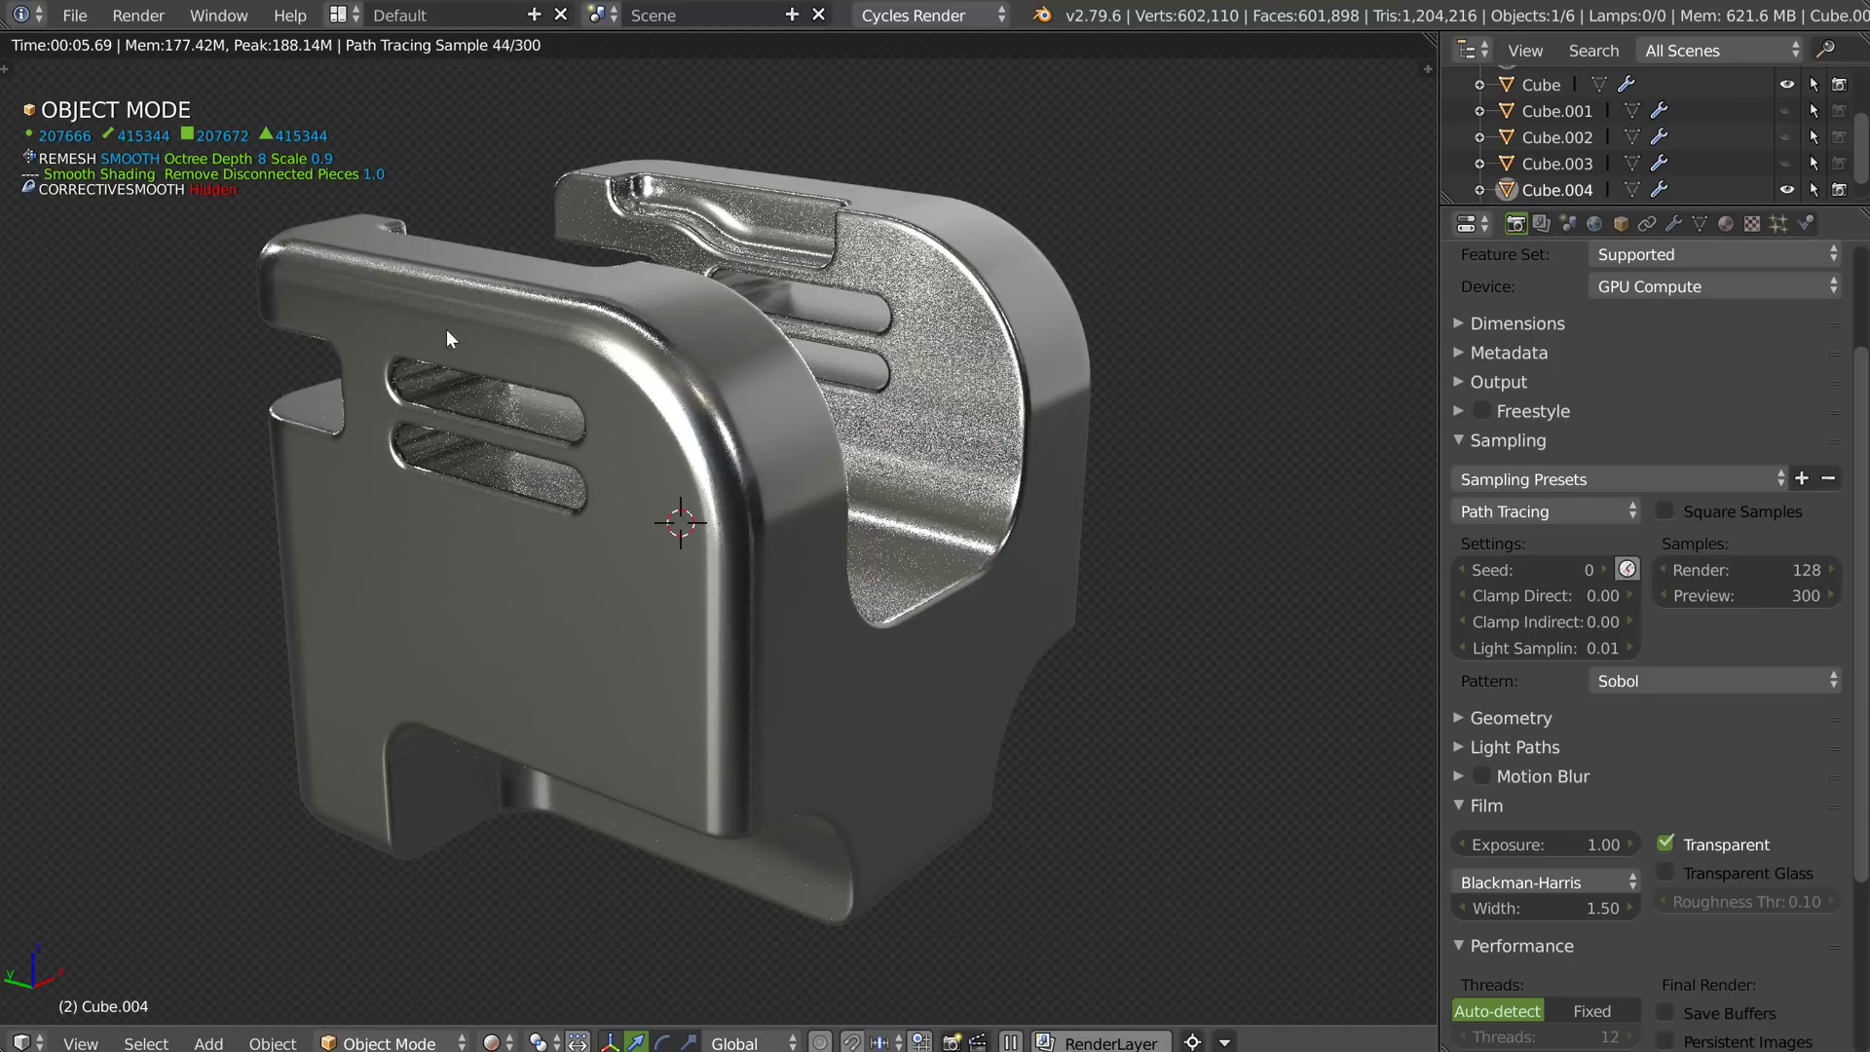
Examine the rendered model's edges, slots and curved surfaces from several sides and review its modifier stack.
middle_click_drag(653, 341, 809, 265)
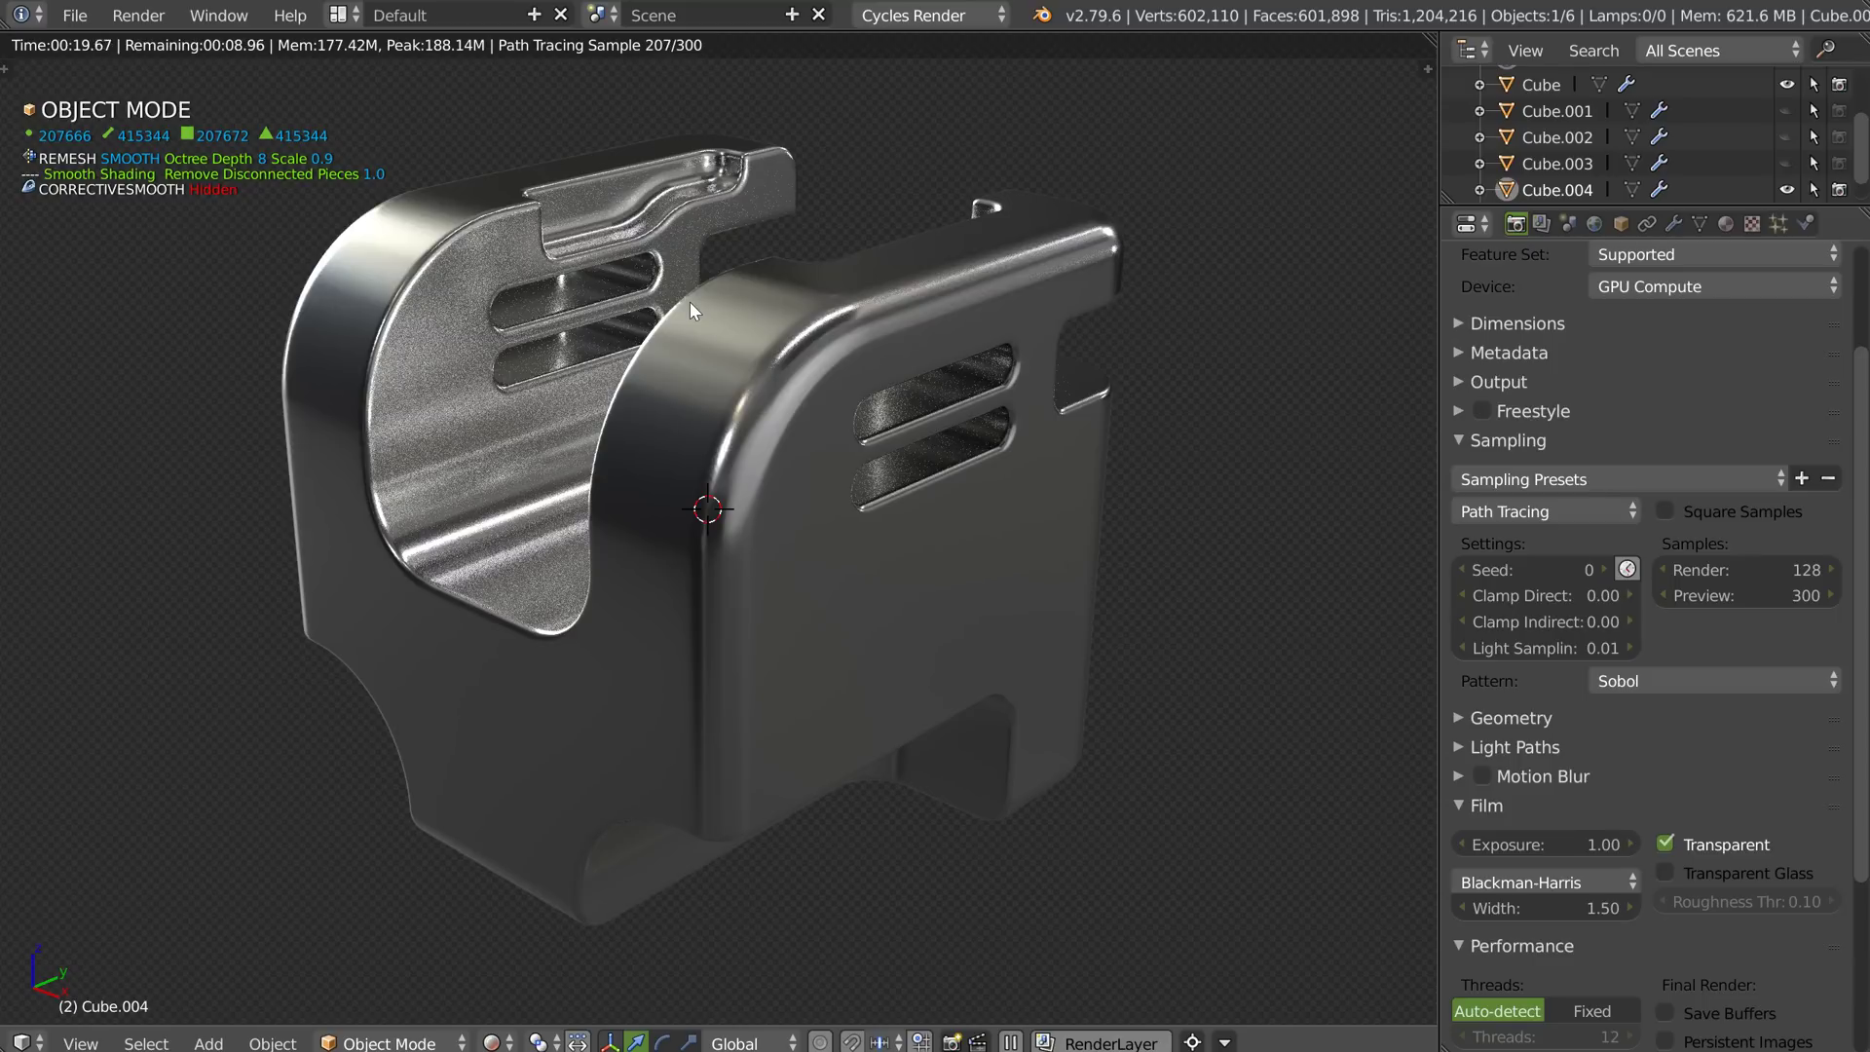
middle_click_drag(941, 448, 768, 512)
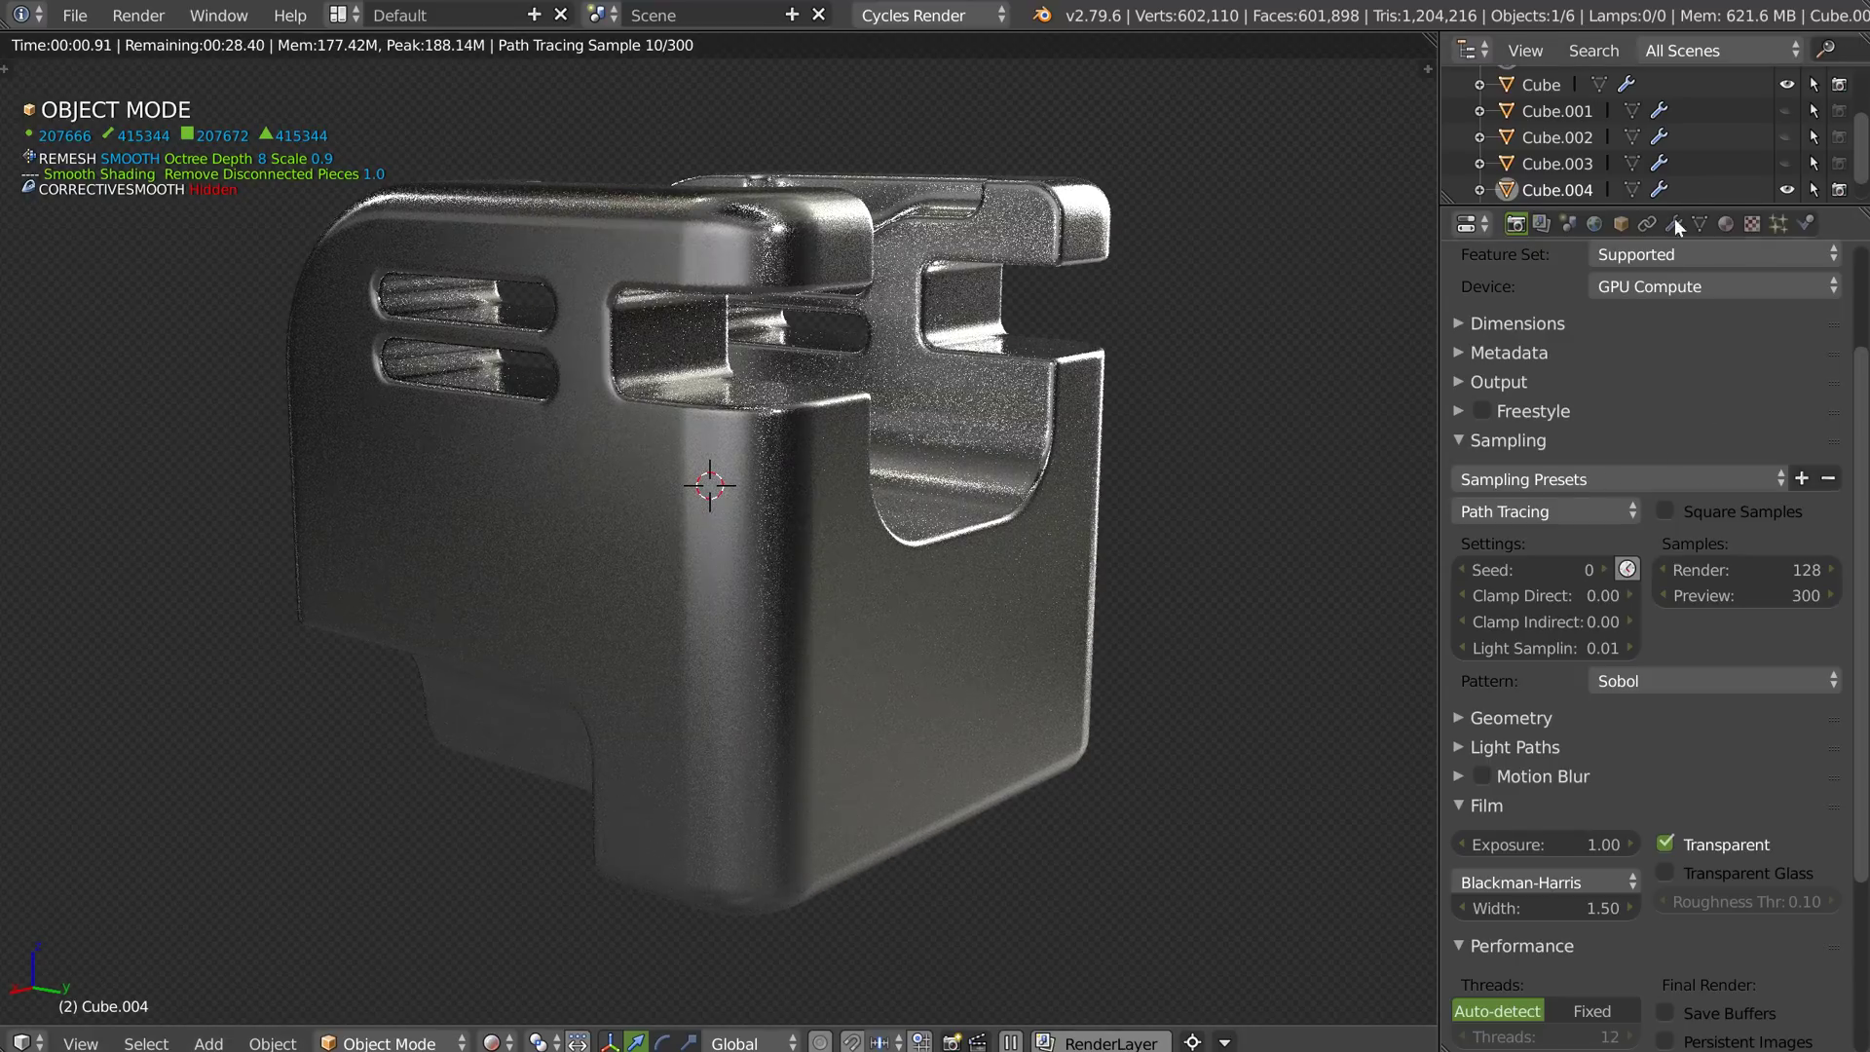
left_click(1674, 223)
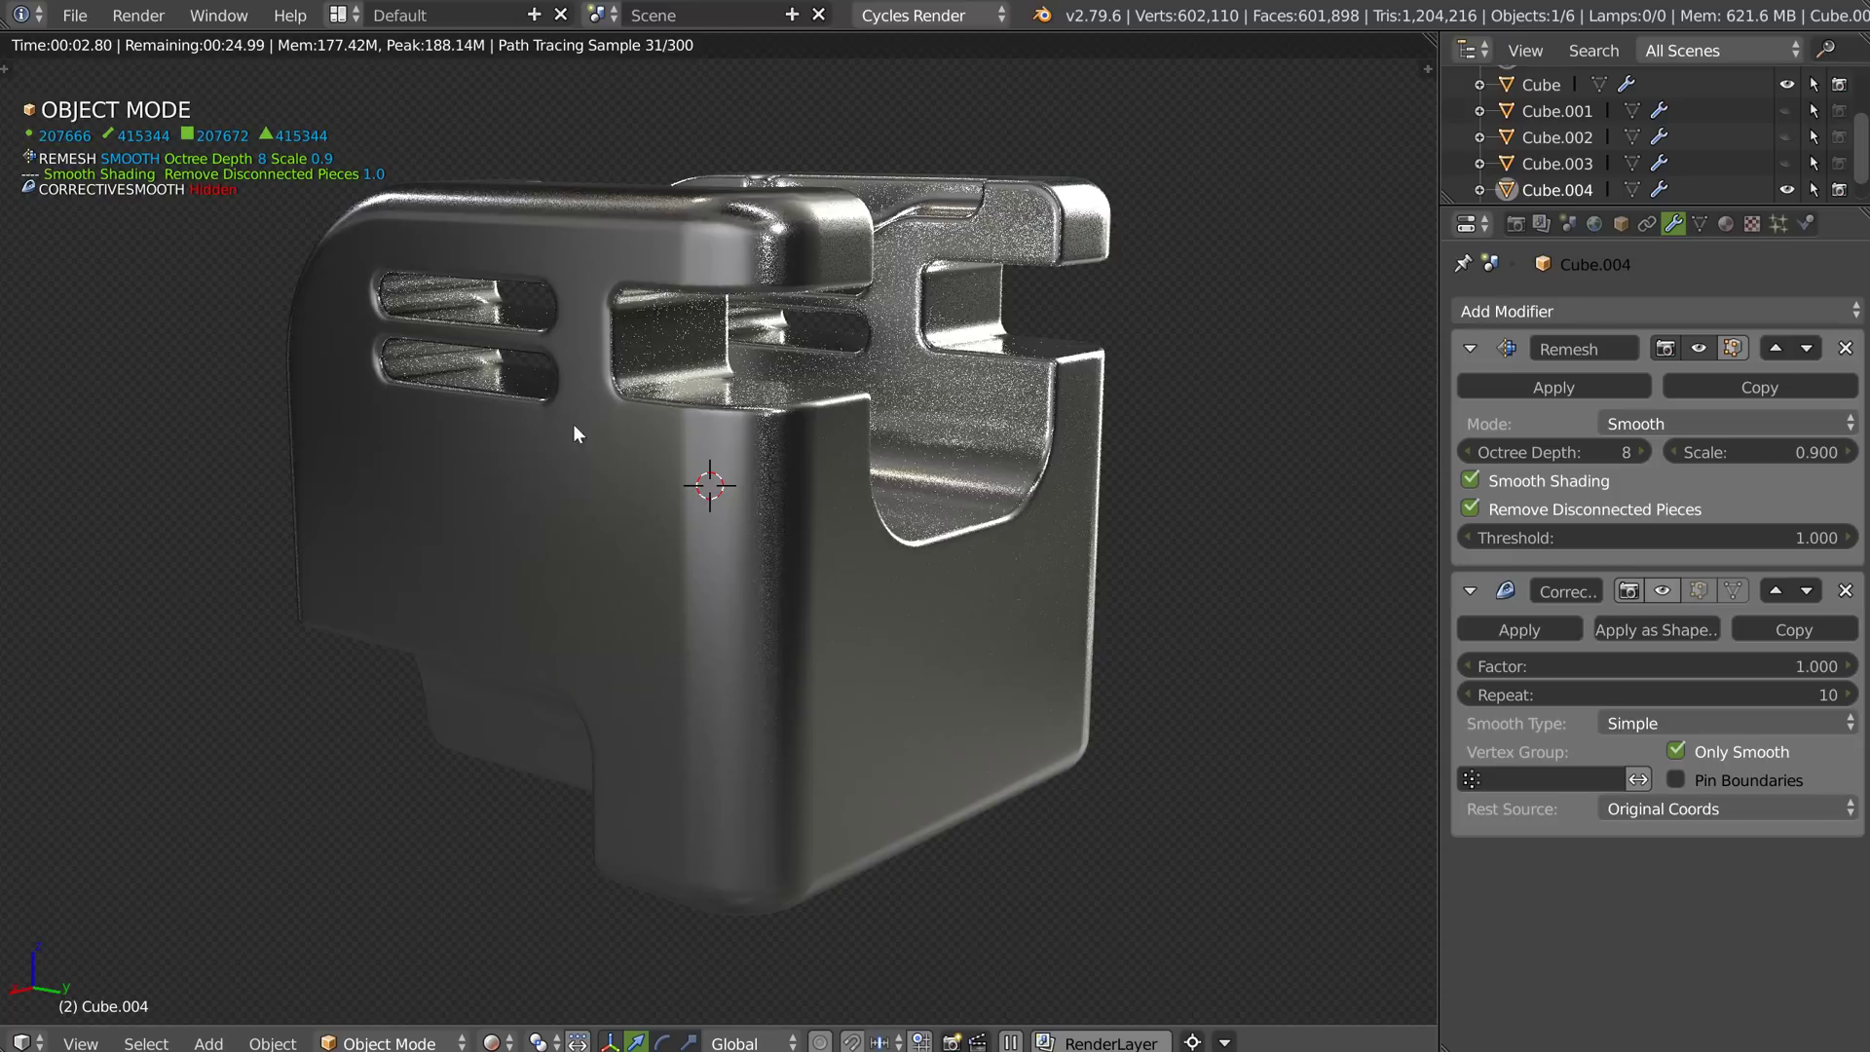
left_click(1558, 311)
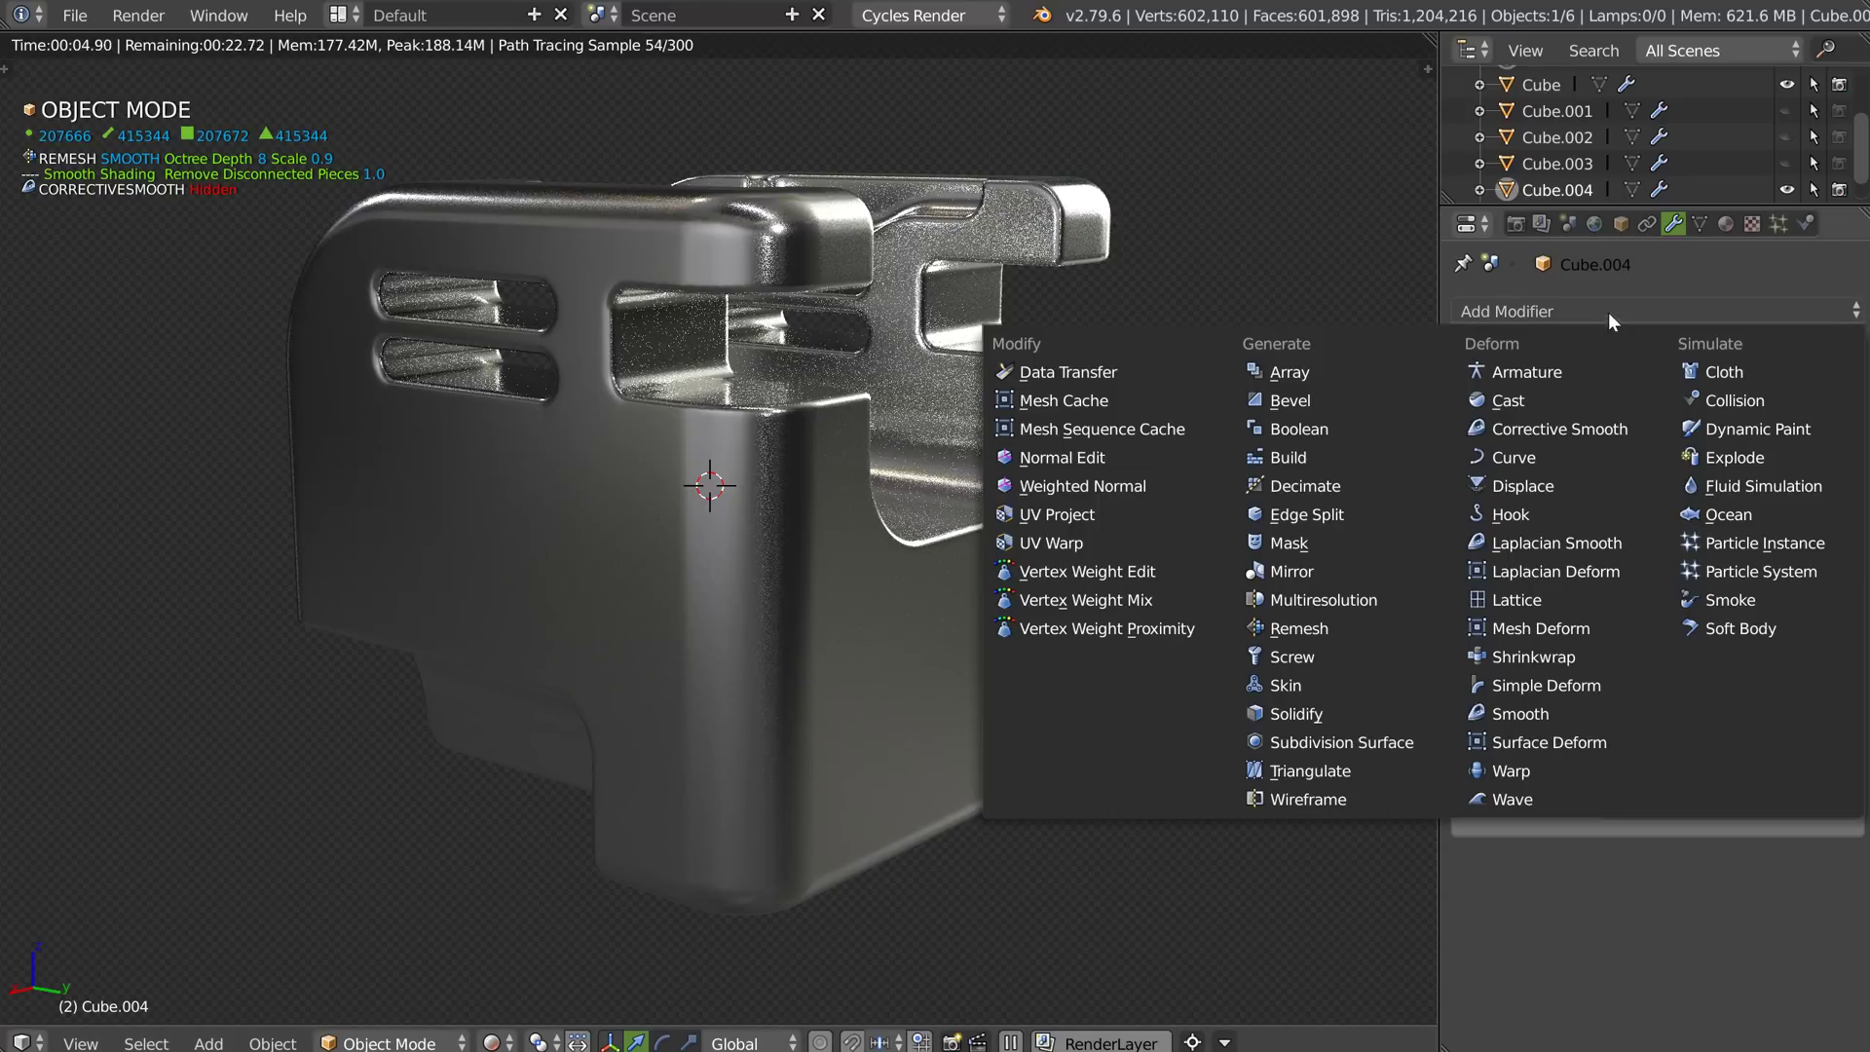
middle_click_drag(775, 563, 821, 569)
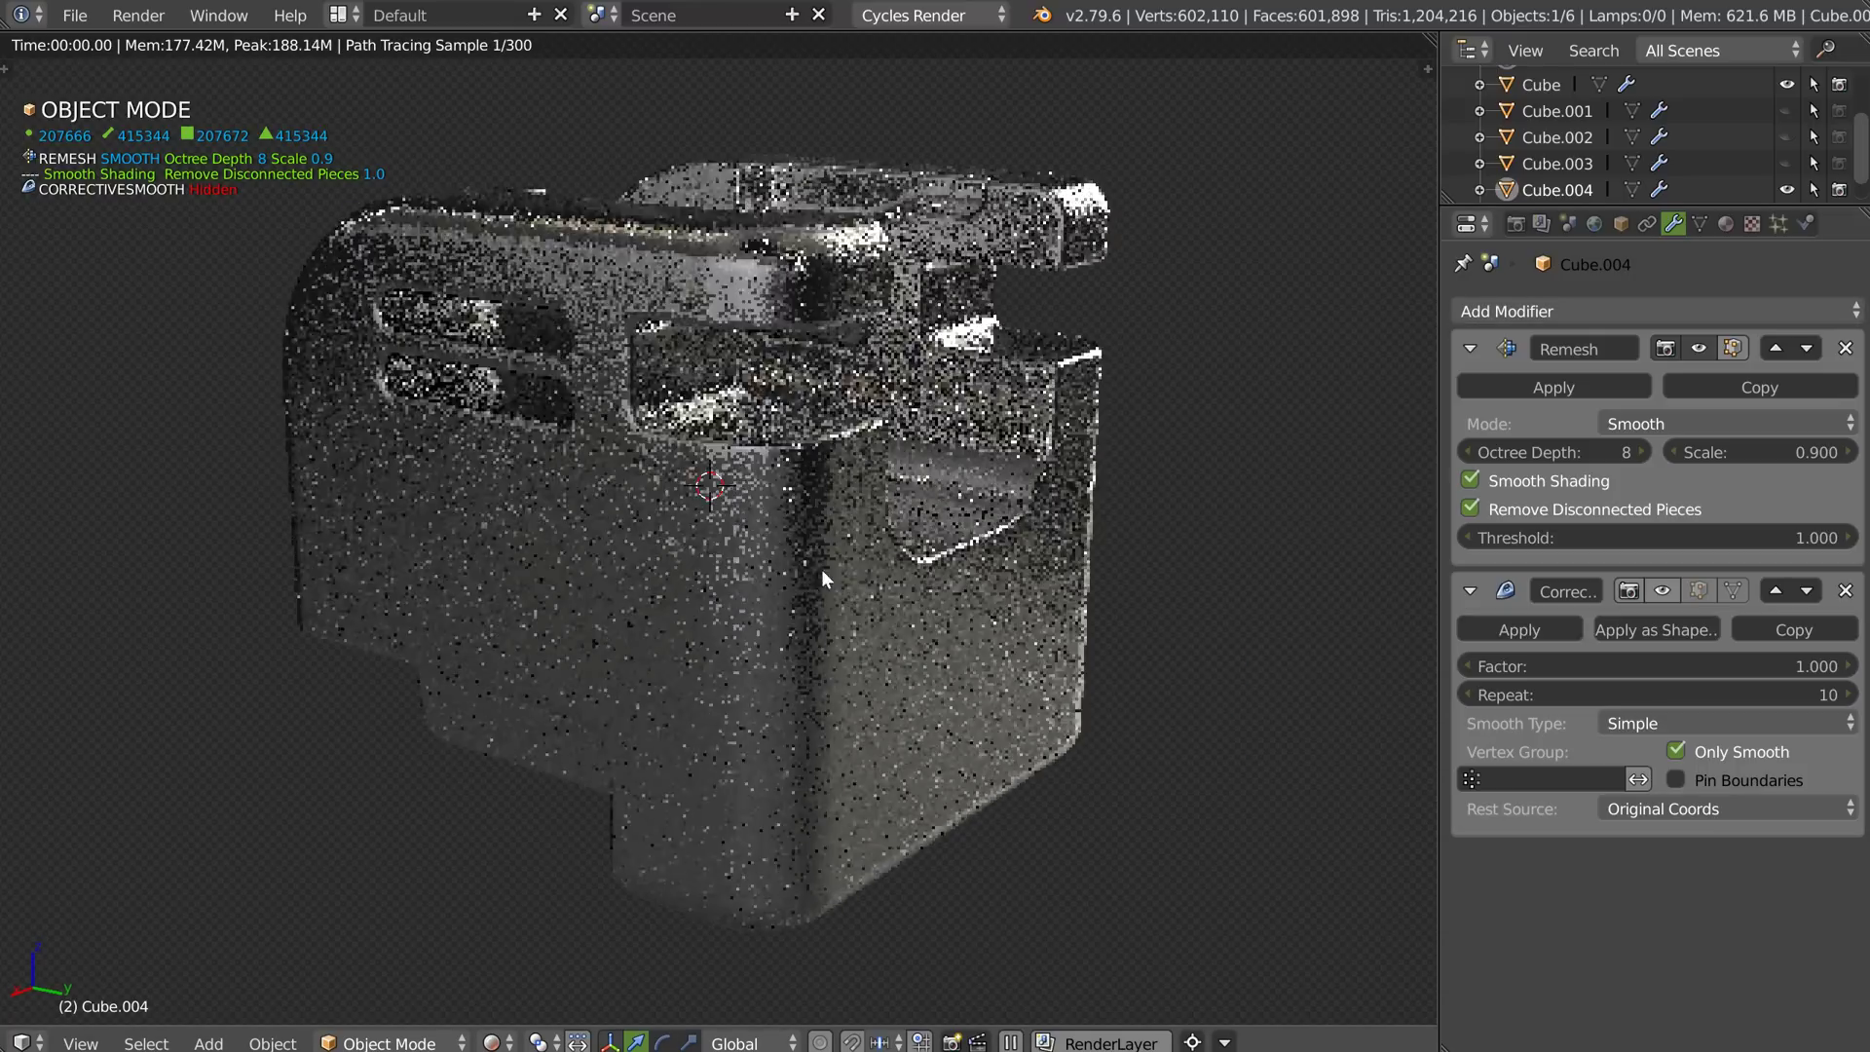